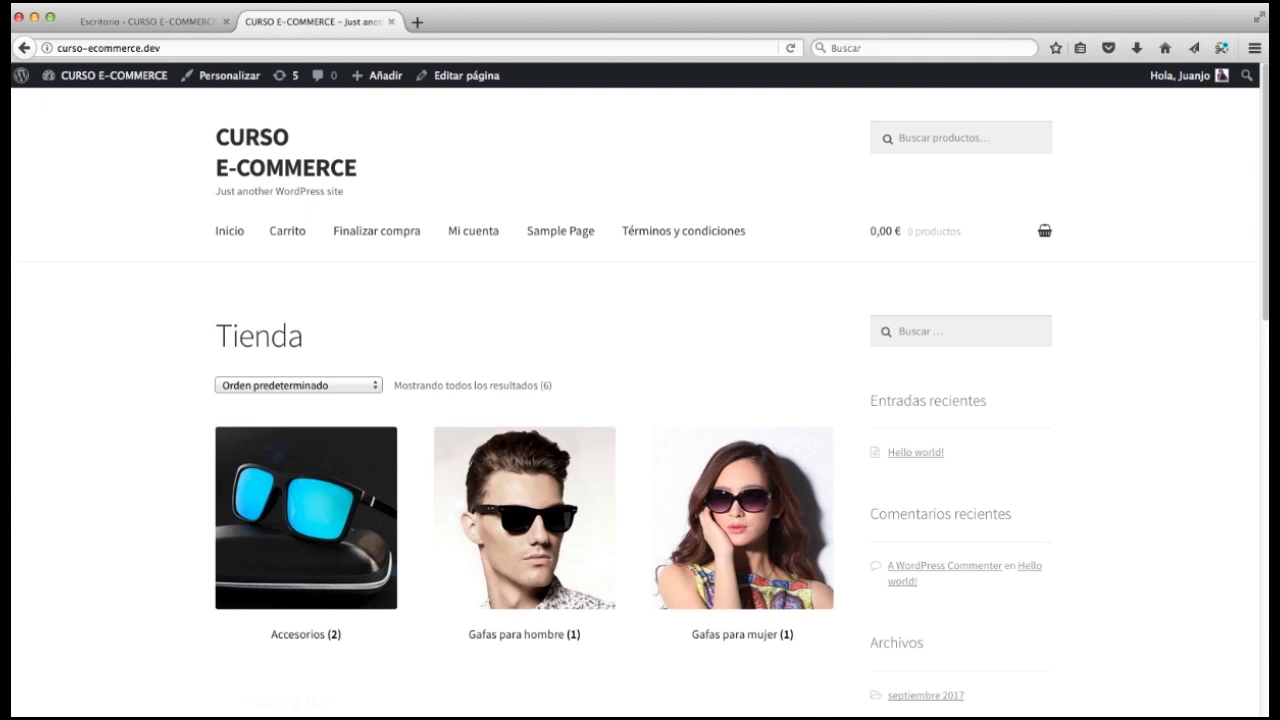
Step: Add the Funda para Gafas product to the cart and view the coupon section of the cart page
{"action": "scroll", "coordinate": [1108, 584], "scroll_direction": "down", "scroll_amount": 10}
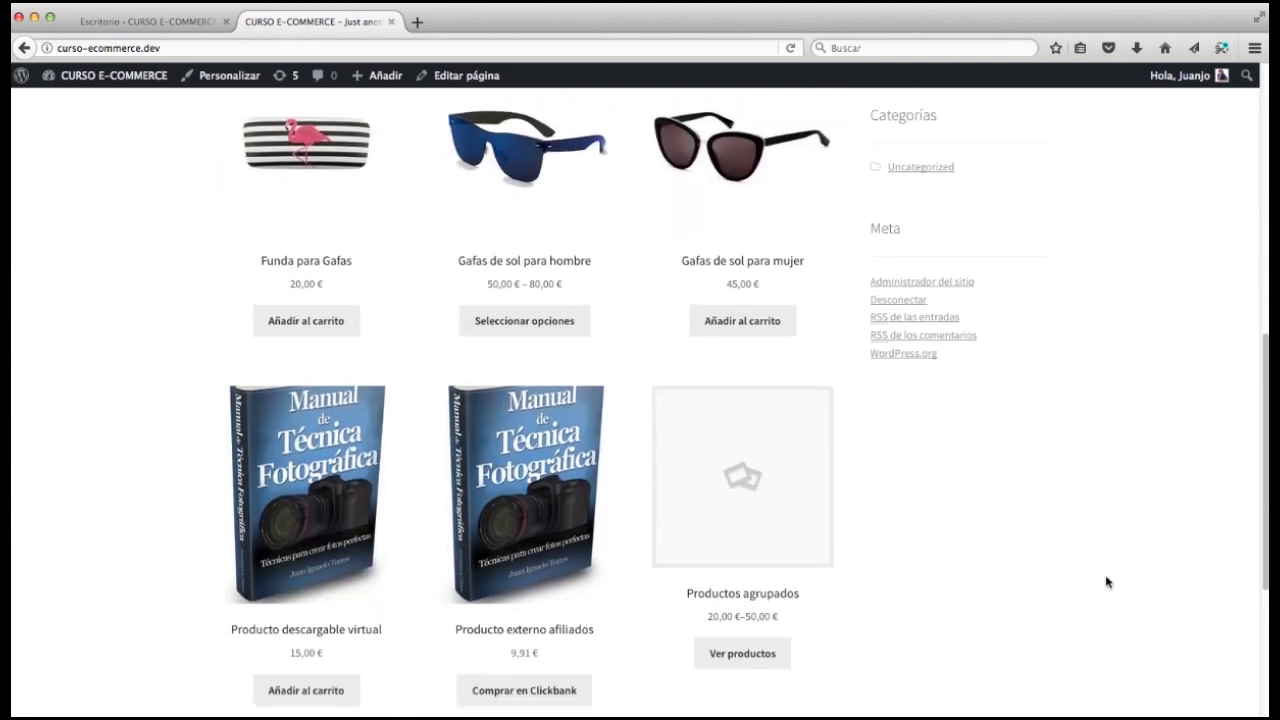
{"action": "left_click", "coordinate": [292, 326]}
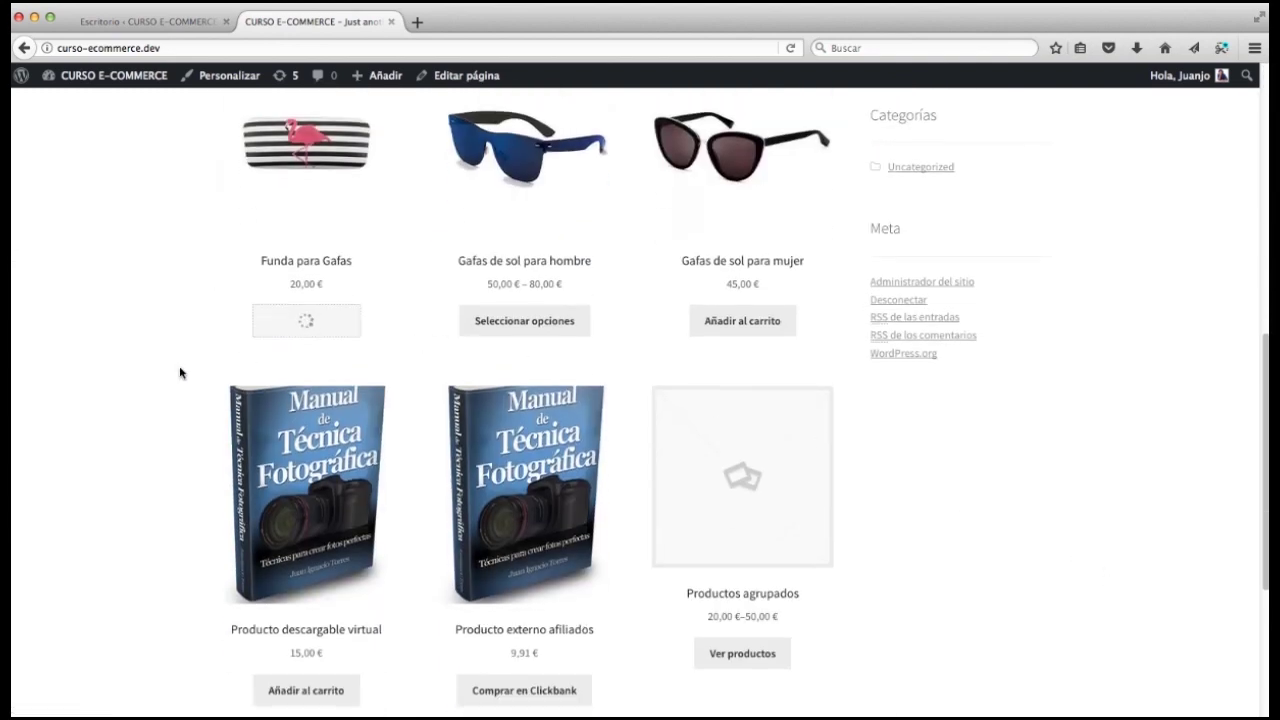
{"action": "left_click", "coordinate": [296, 356]}
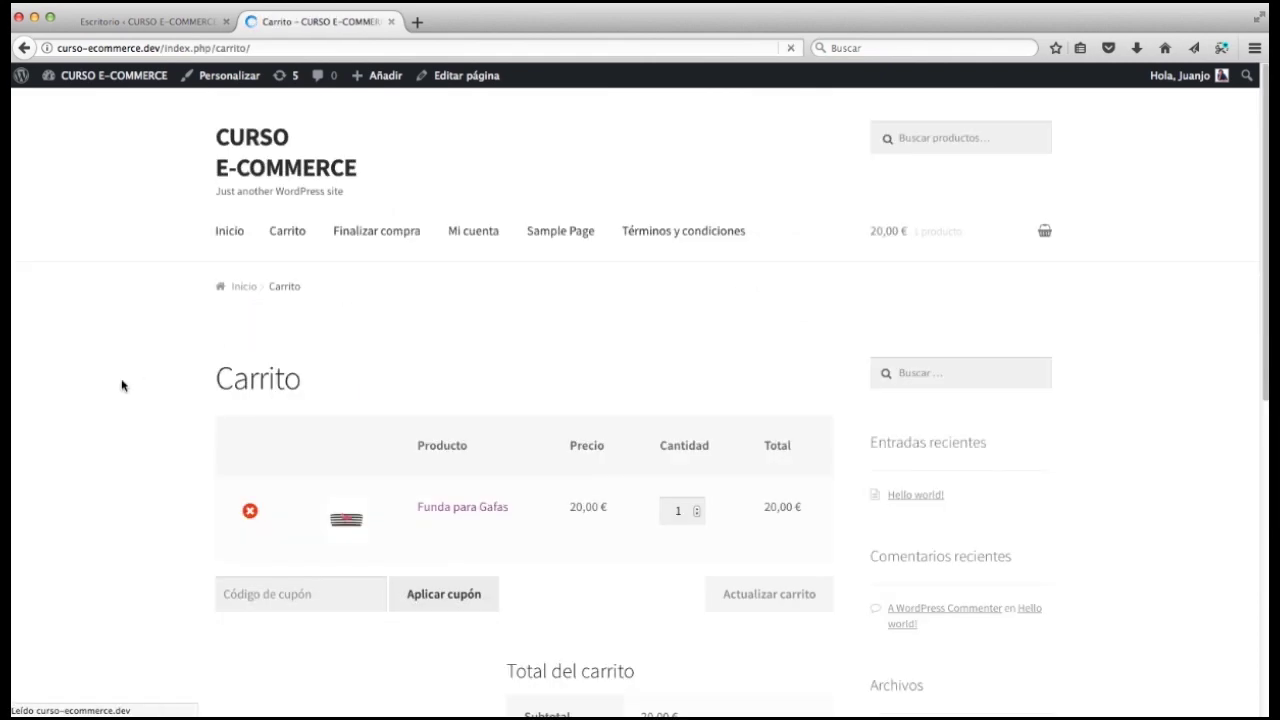
{"action": "scroll", "coordinate": [137, 465], "scroll_direction": "down", "scroll_amount": 2}
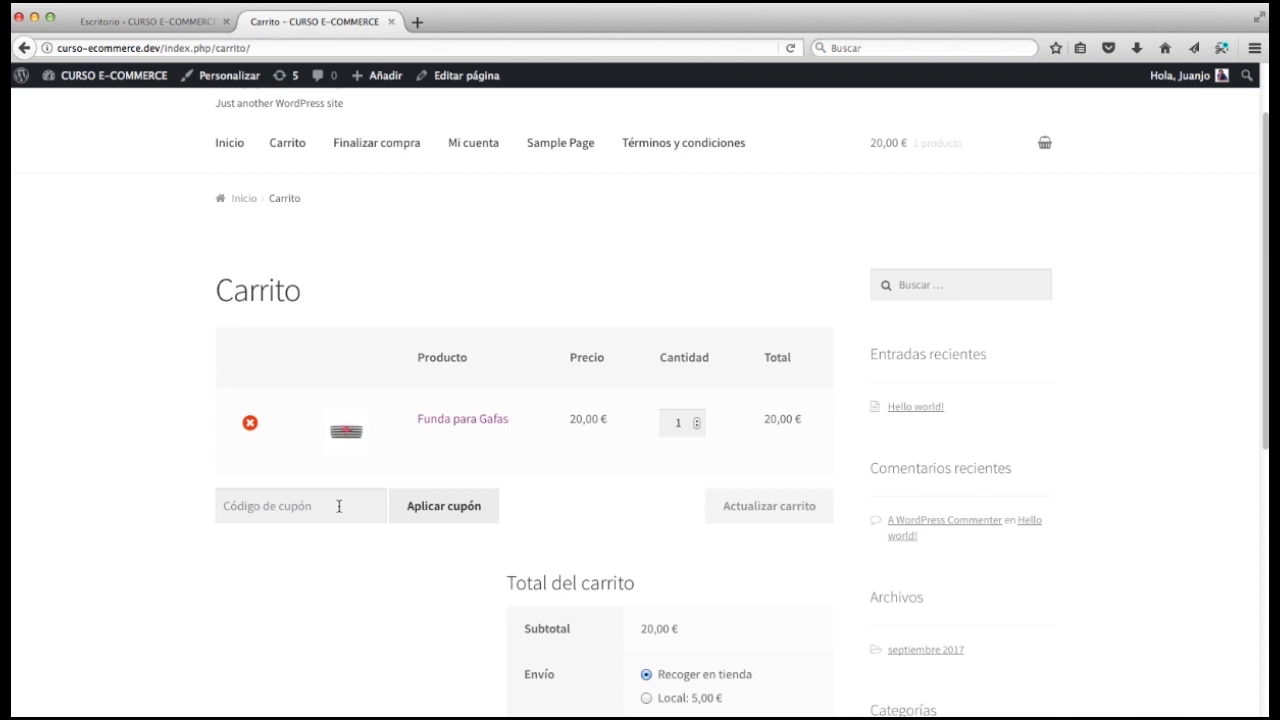
Step: Open the Finalizar compra settings of WooCommerce in the site's admin area
{"action": "left_click", "coordinate": [130, 22]}
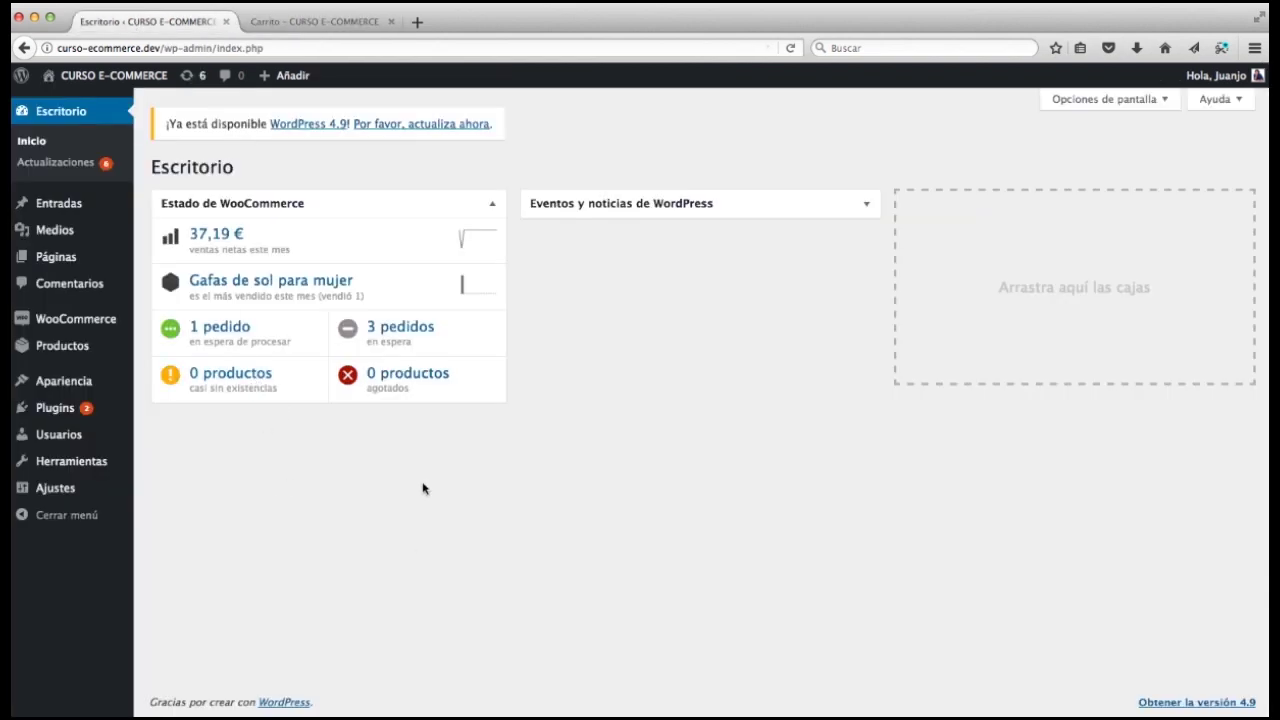
{"action": "mouse_move", "coordinate": [95, 327]}
{"action": "left_click", "coordinate": [166, 413]}
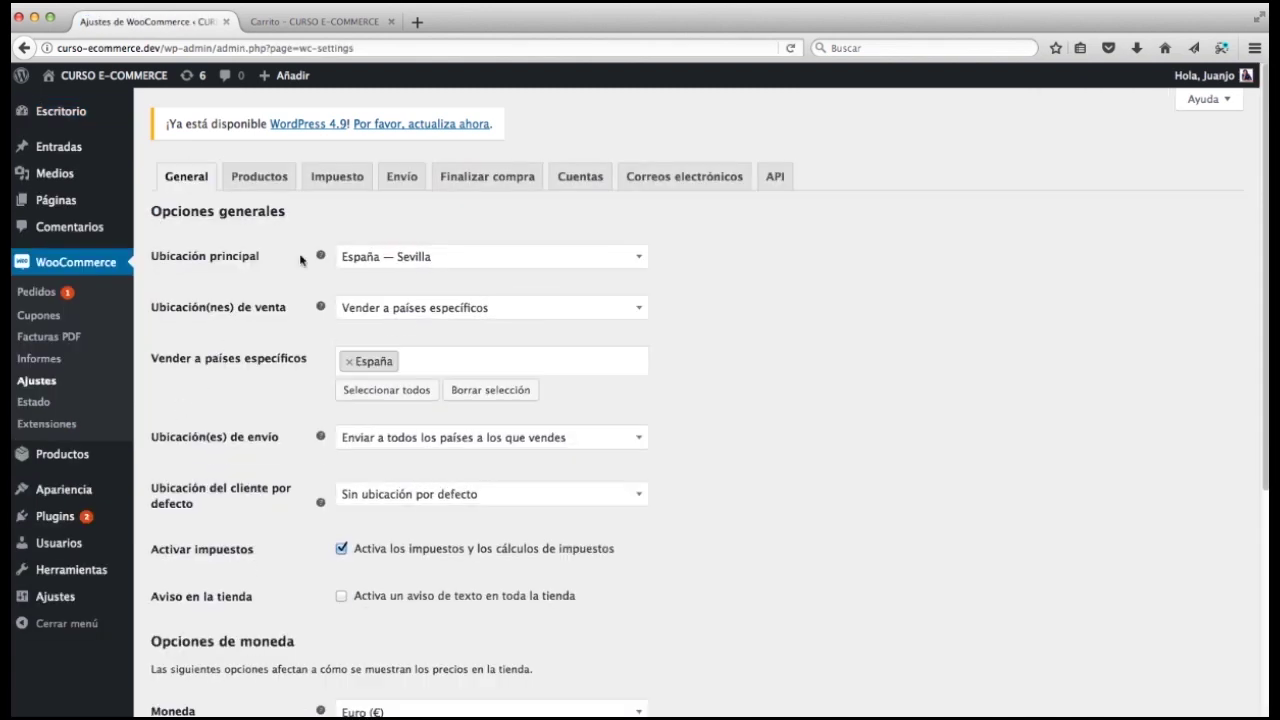
{"action": "left_click", "coordinate": [479, 177]}
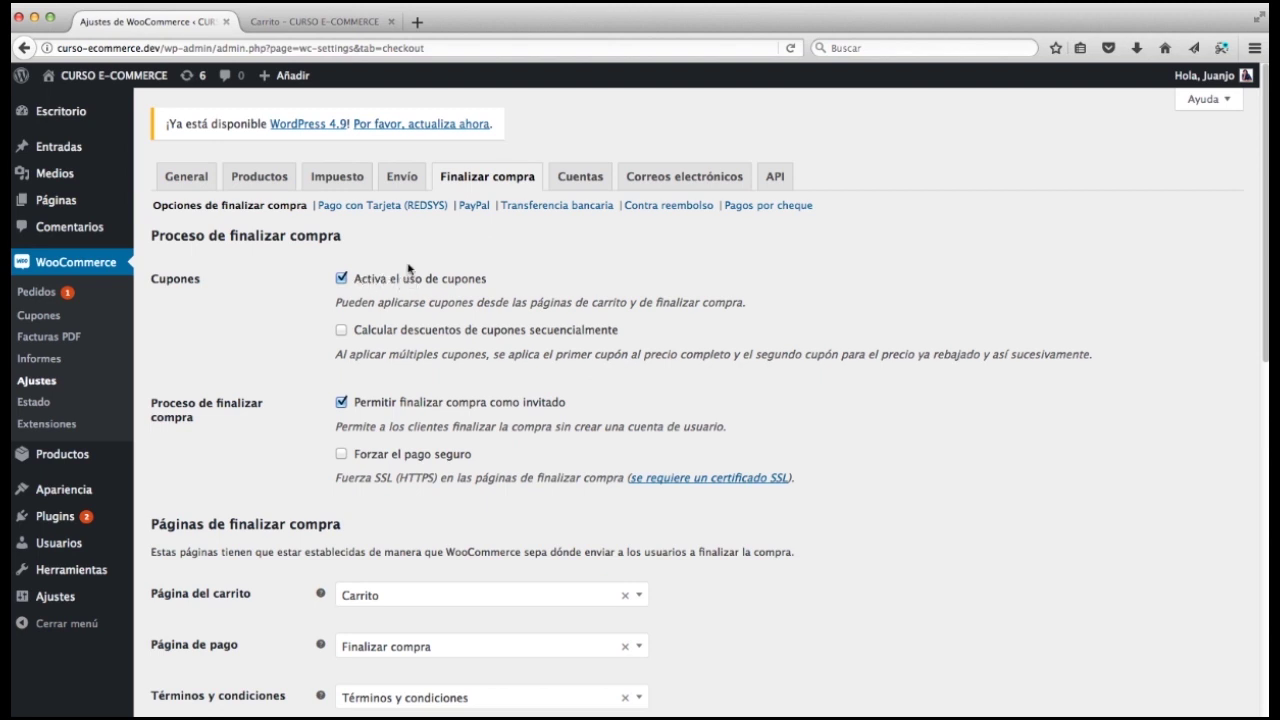
Step: Deactivate the use of coupons in the checkout settings, save, and reload the cart page to check its coupon field
{"action": "left_click", "coordinate": [321, 22]}
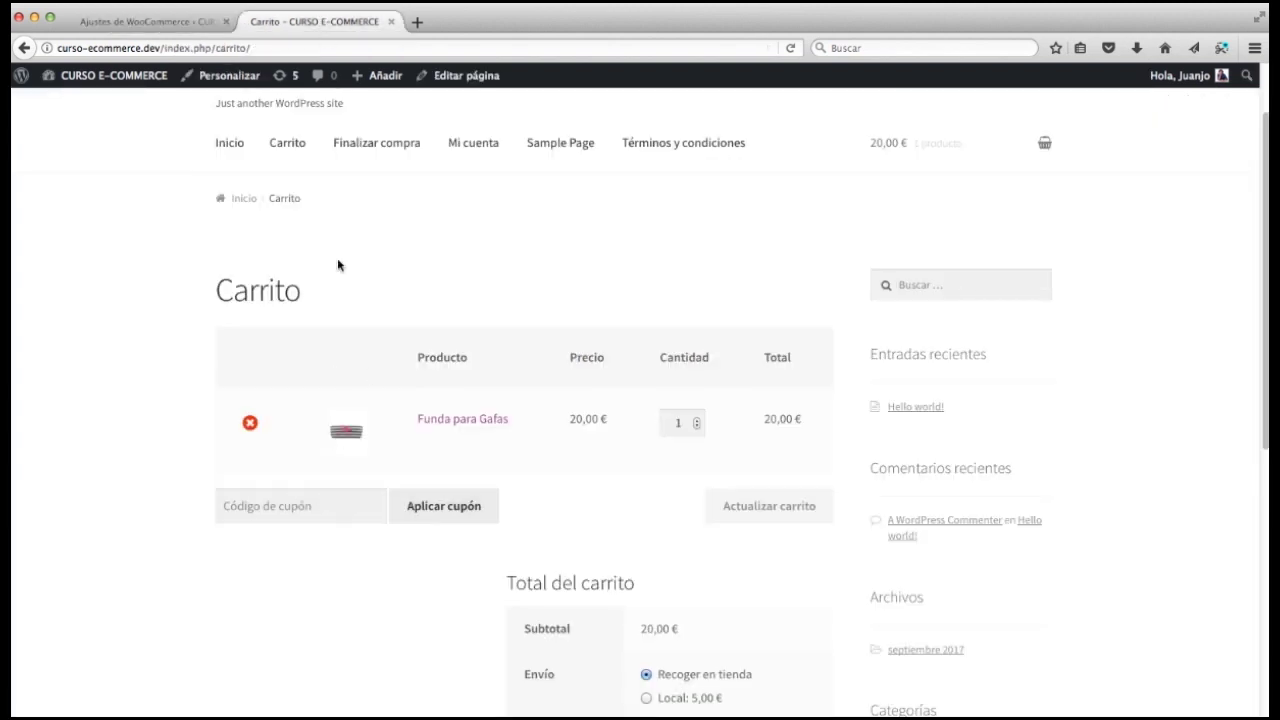
{"action": "left_click", "coordinate": [188, 24]}
{"action": "left_click", "coordinate": [341, 279]}
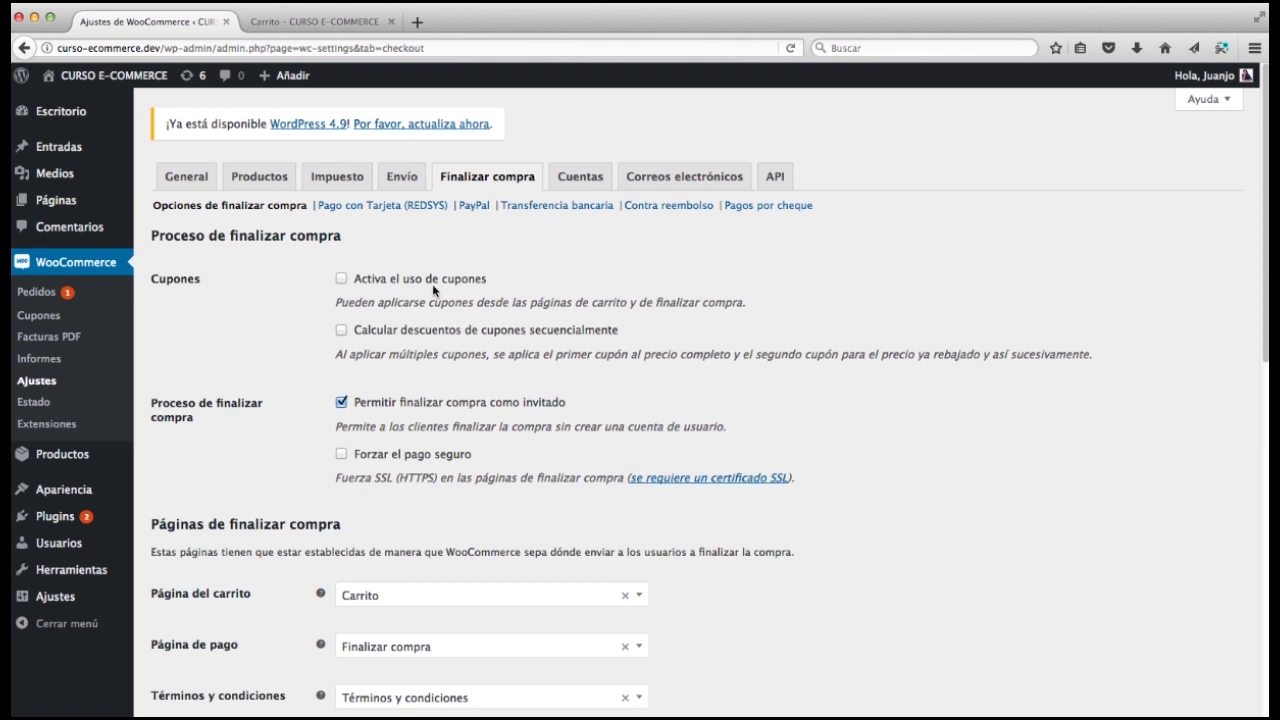
{"action": "left_click", "coordinate": [328, 21]}
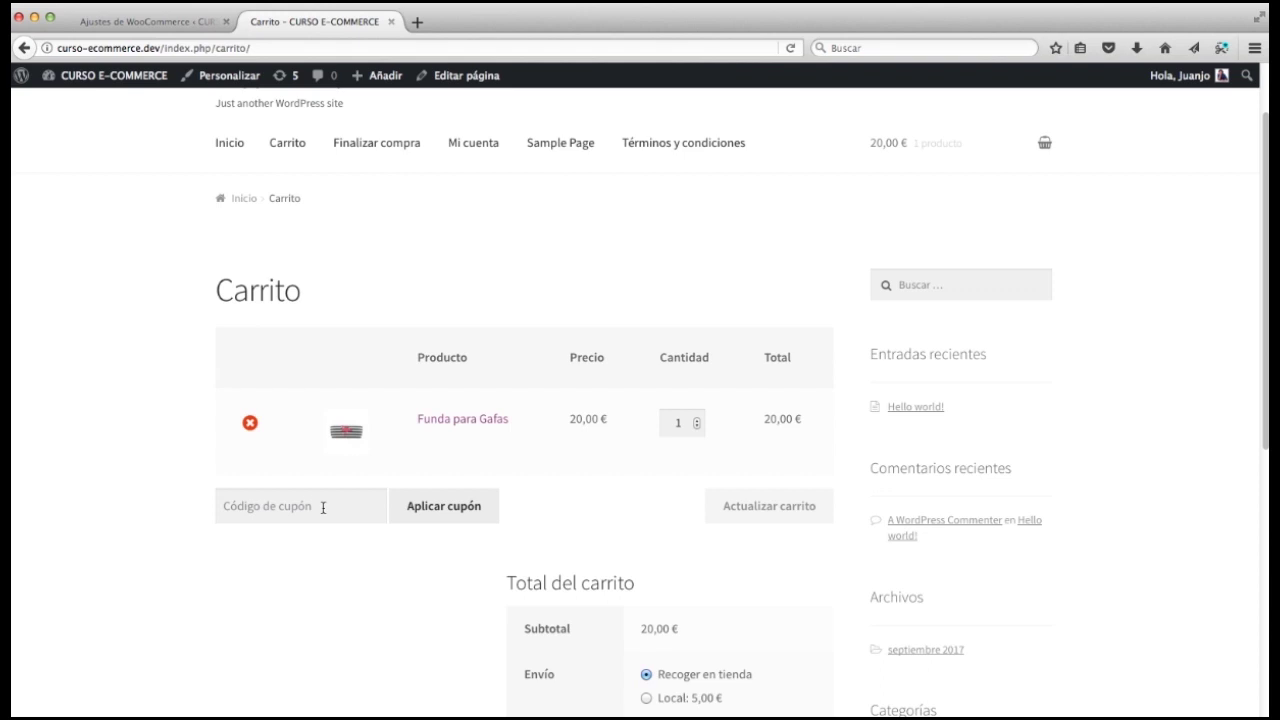
{"action": "left_click", "coordinate": [164, 26]}
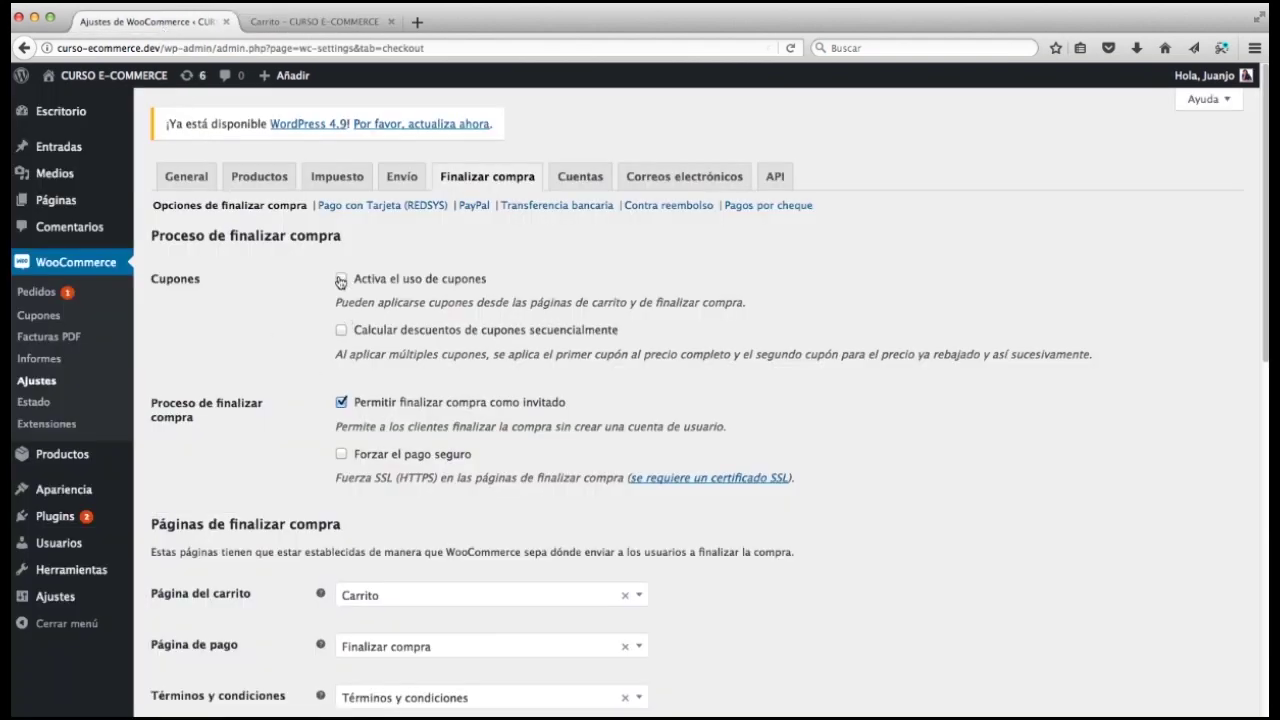
{"action": "scroll", "coordinate": [555, 540], "scroll_direction": "down", "scroll_amount": 10}
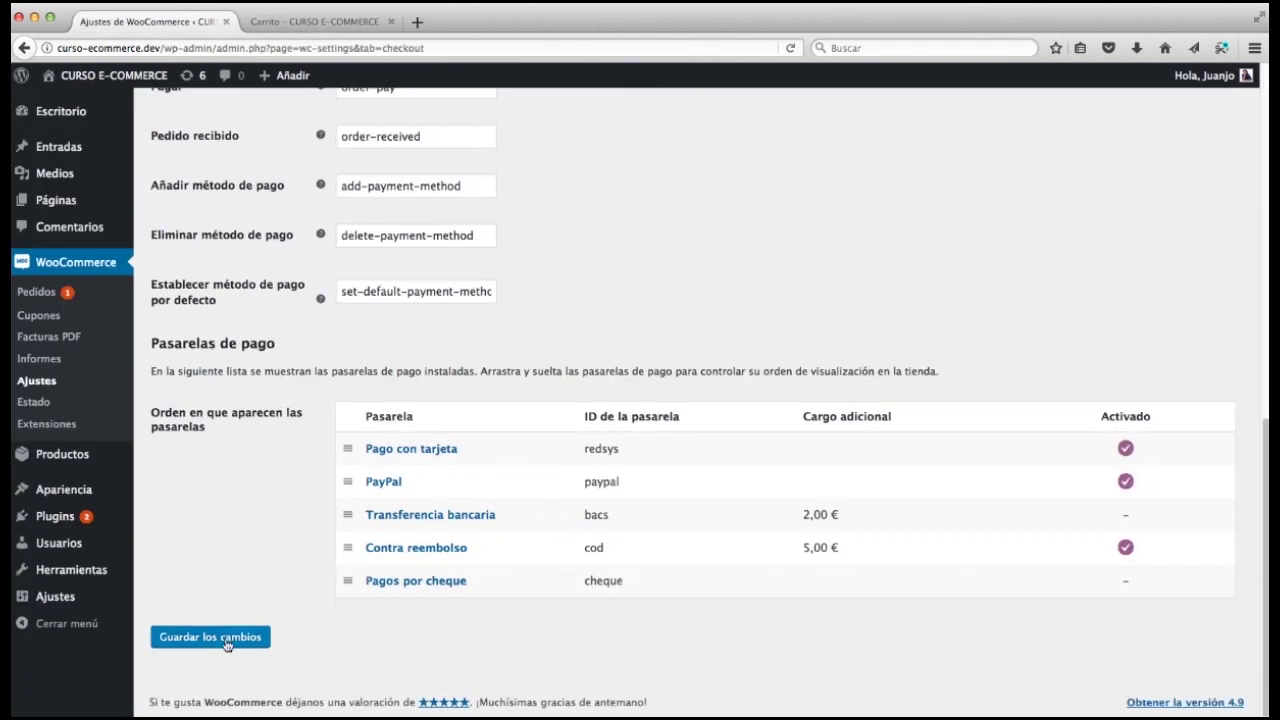
{"action": "left_click", "coordinate": [226, 643]}
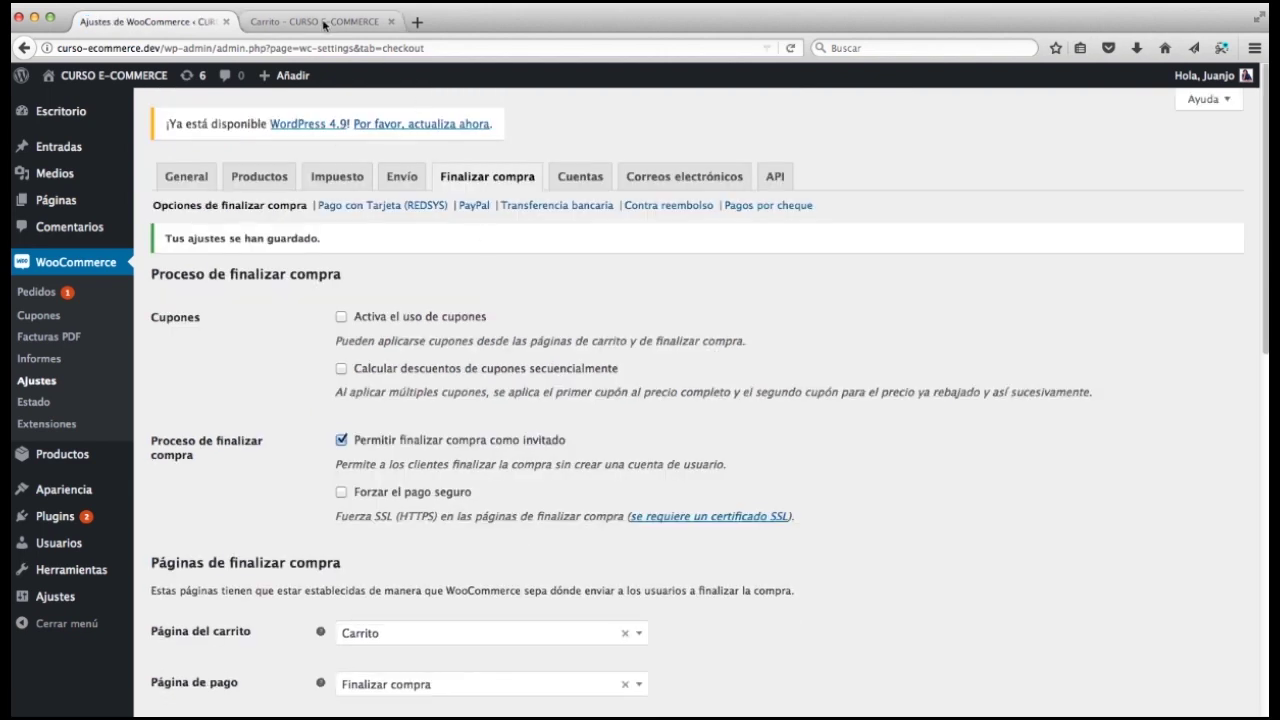
{"action": "left_click", "coordinate": [324, 21]}
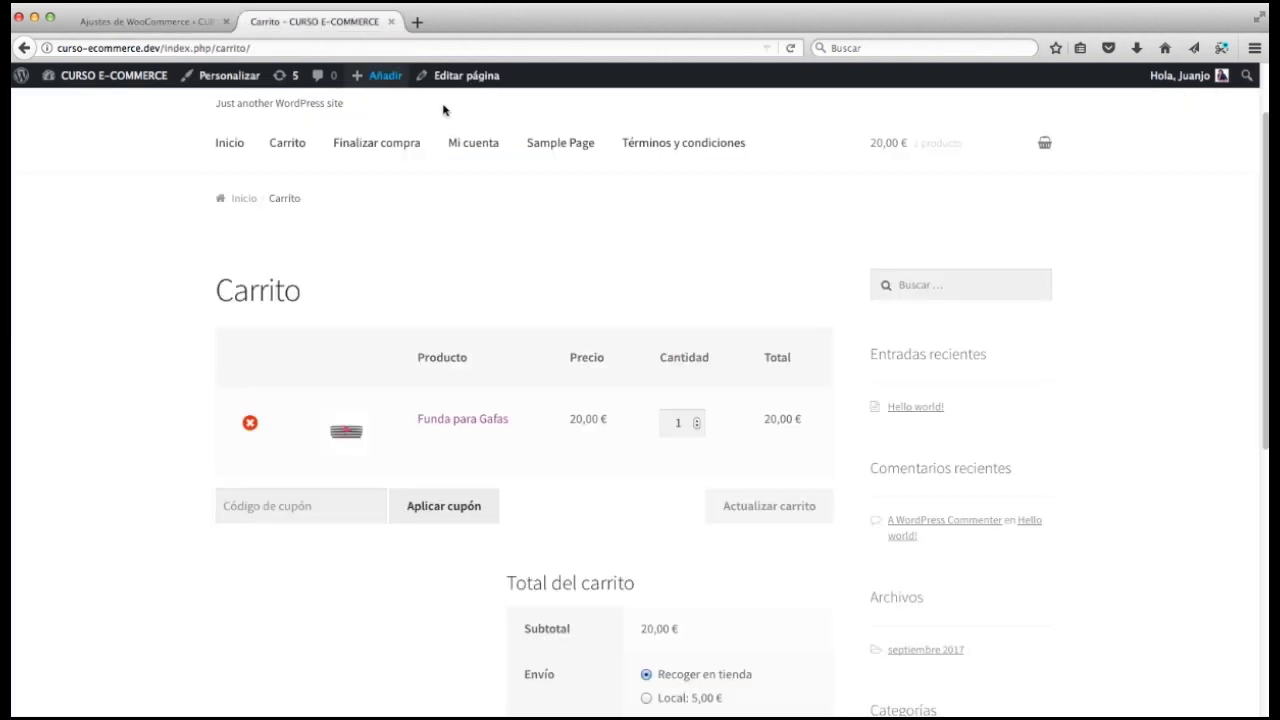
{"action": "left_click", "coordinate": [790, 47]}
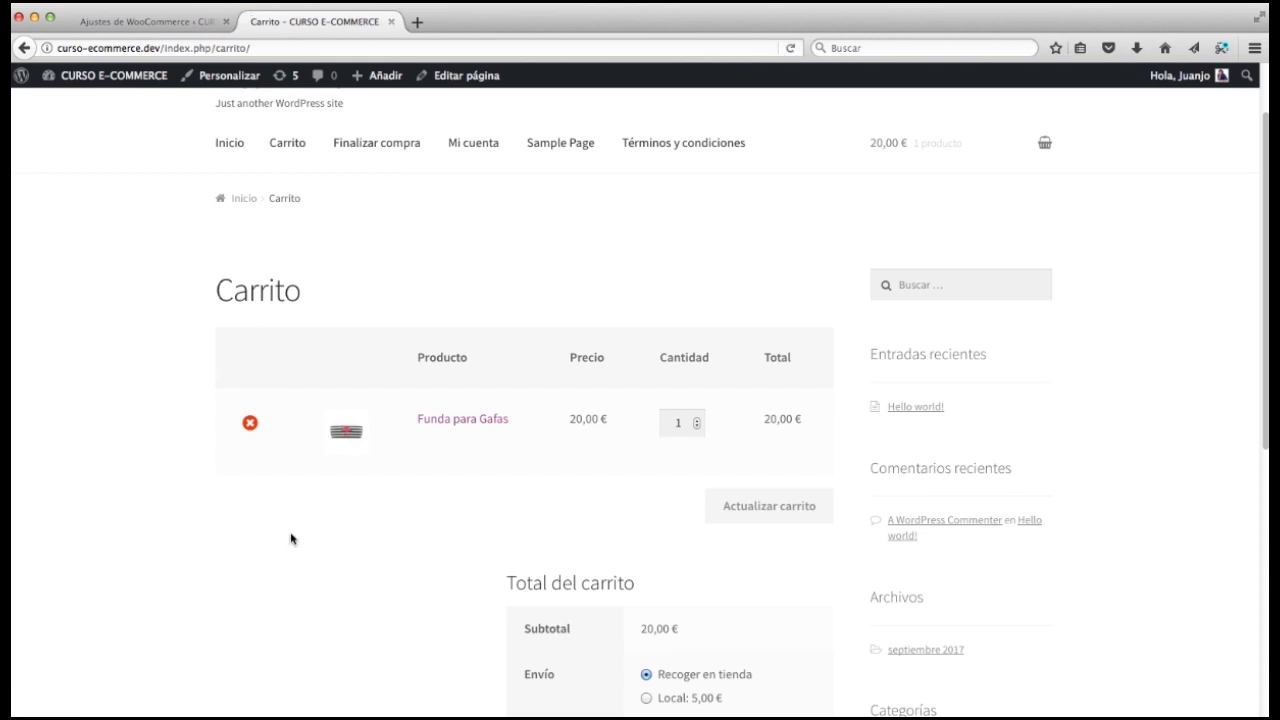
Step: Activate the use of coupons again in the WooCommerce checkout settings and save the changes
{"action": "left_click", "coordinate": [173, 23]}
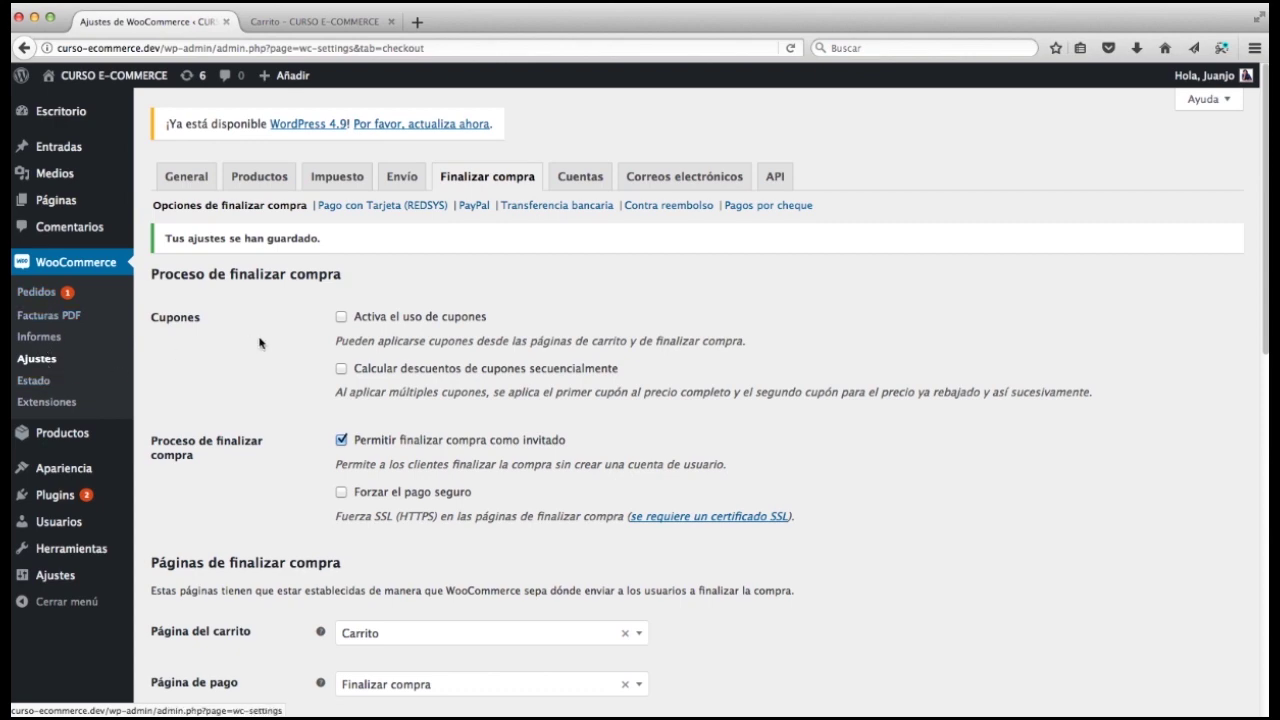
{"action": "left_click", "coordinate": [341, 317]}
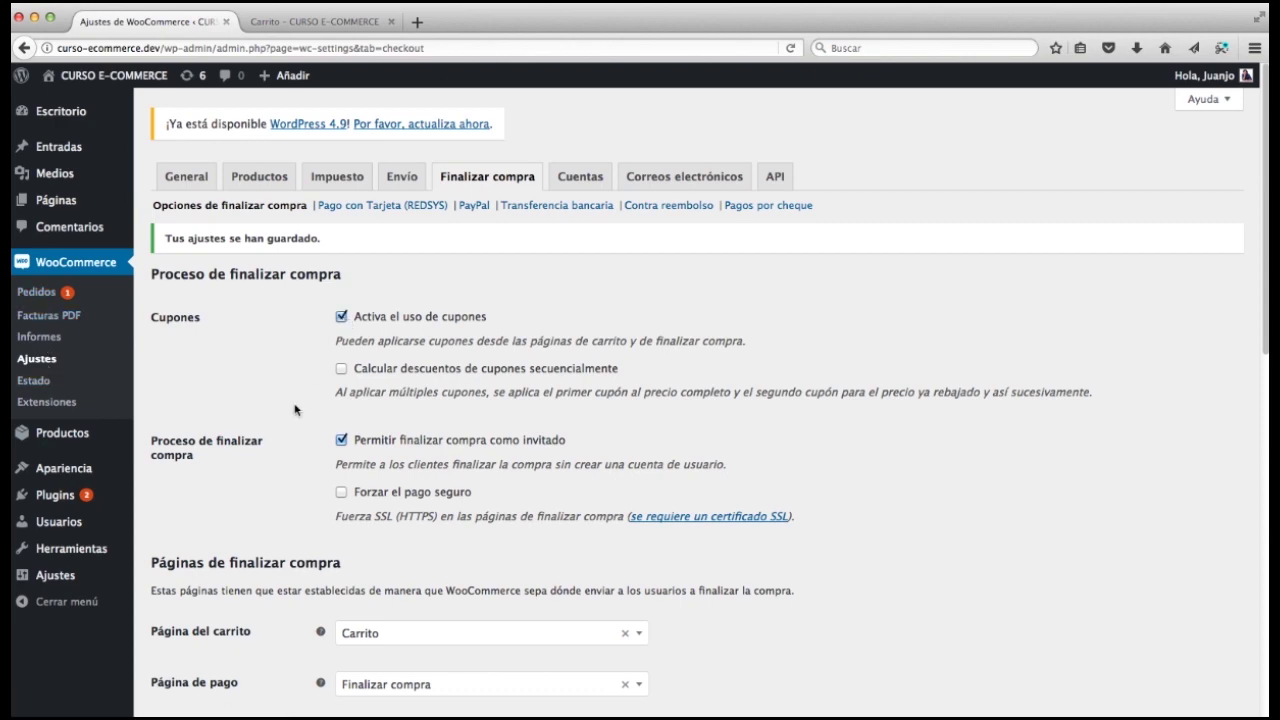
{"action": "scroll", "coordinate": [289, 472], "scroll_direction": "down", "scroll_amount": 10}
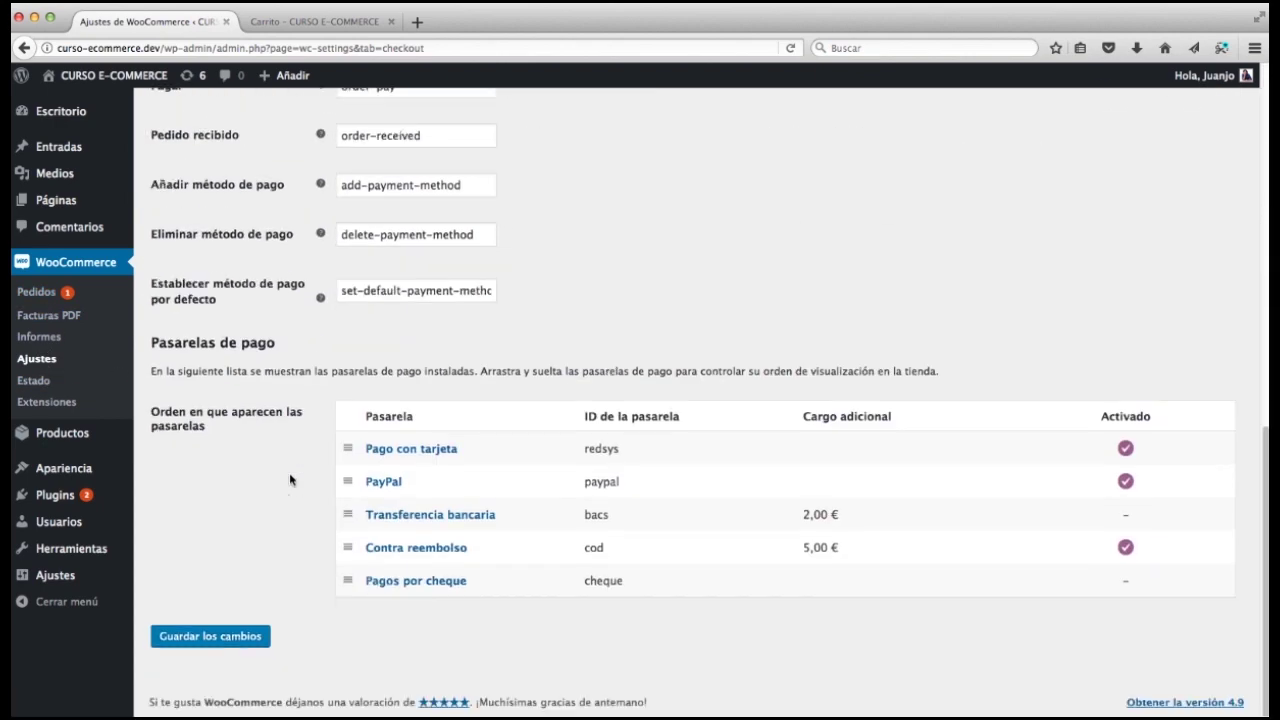
{"action": "left_click", "coordinate": [213, 638]}
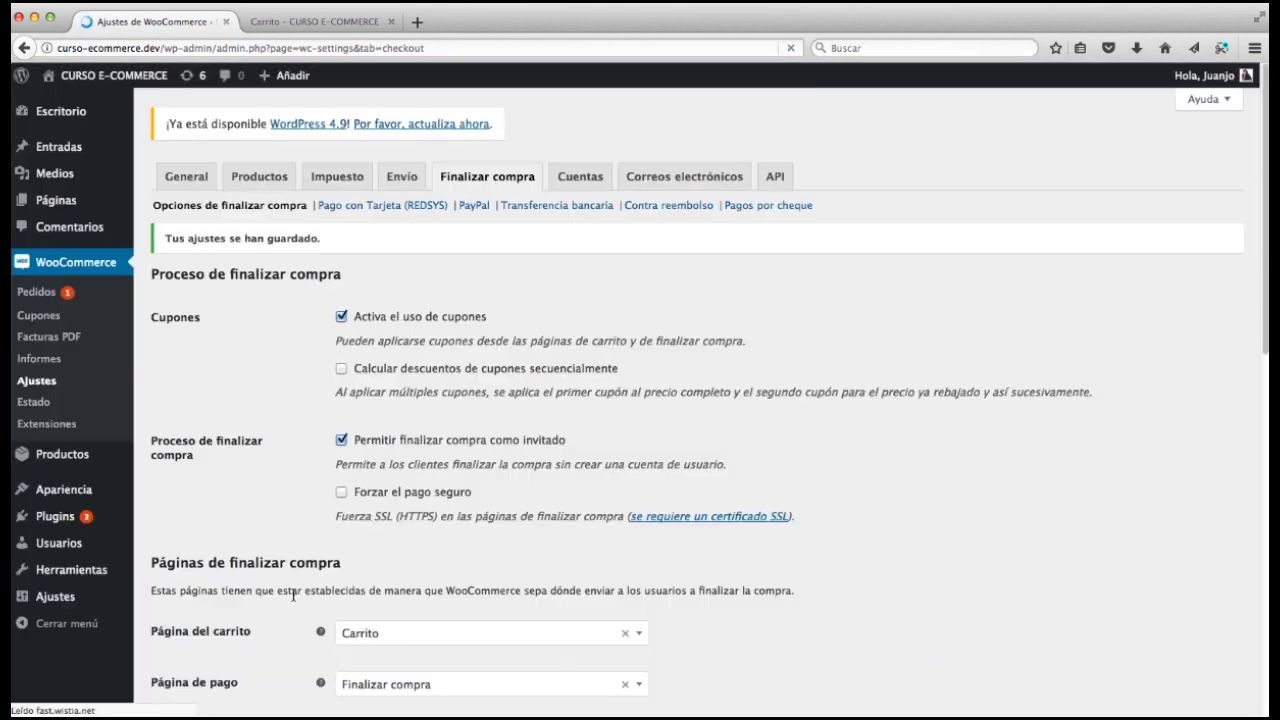
Step: Start a new WooCommerce coupon with the code cupon1
{"action": "left_click", "coordinate": [39, 320]}
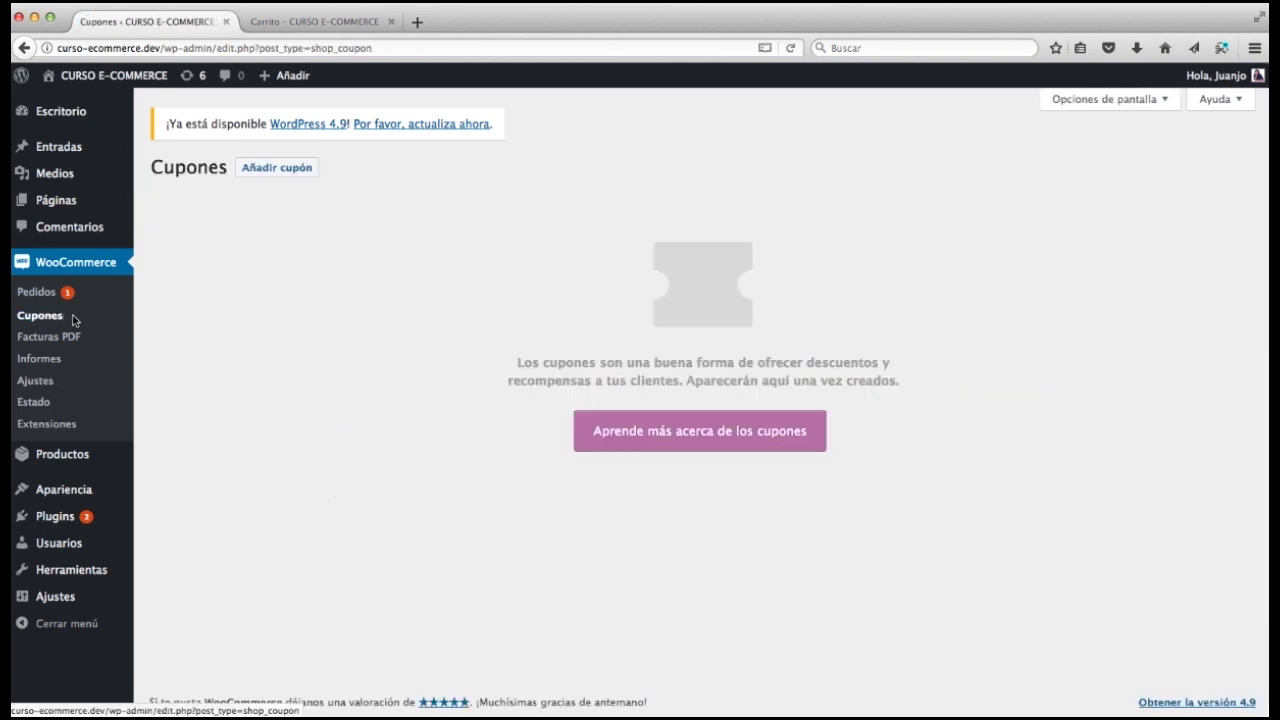
{"action": "left_click", "coordinate": [278, 169]}
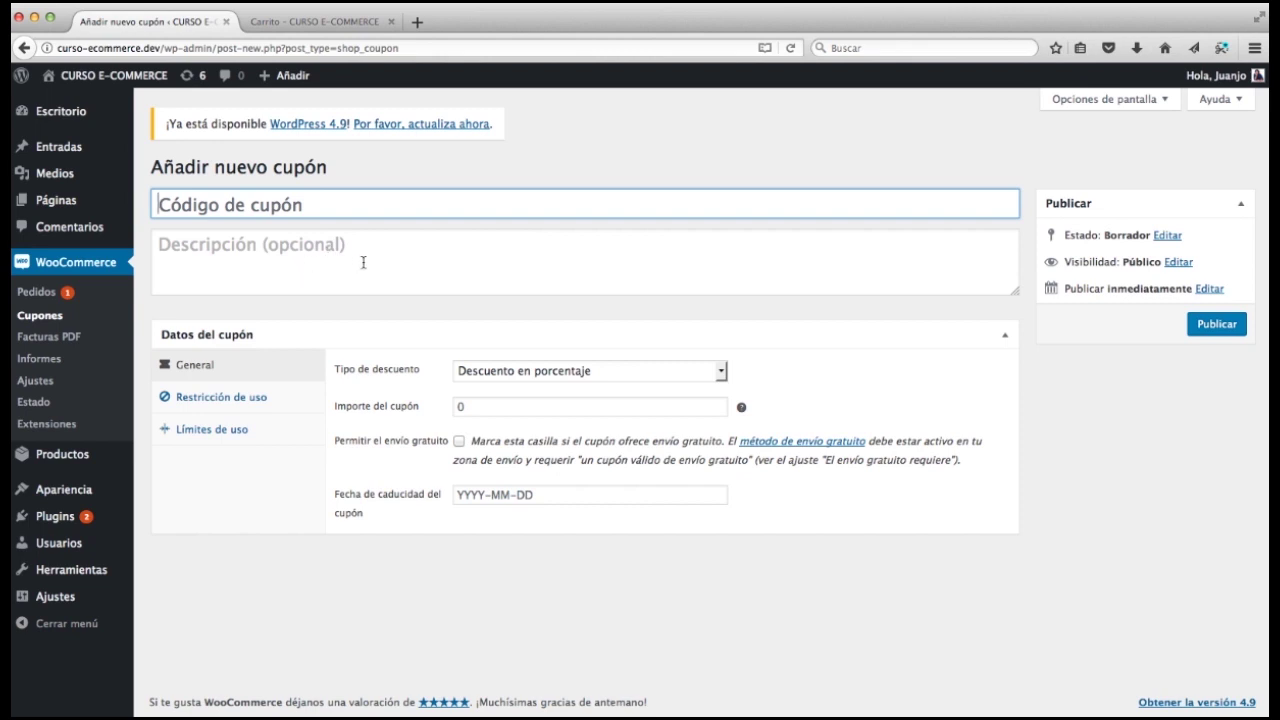
{"action": "left_click", "coordinate": [329, 259]}
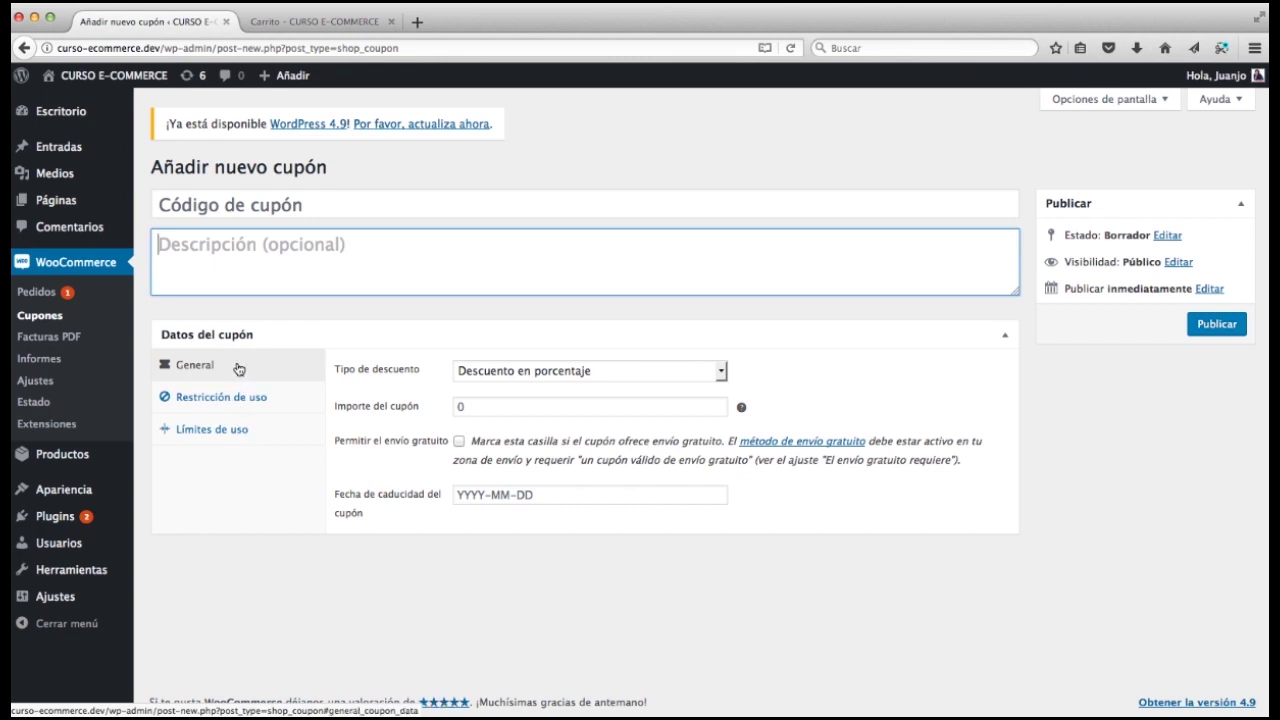
{"action": "left_click", "coordinate": [241, 210]}
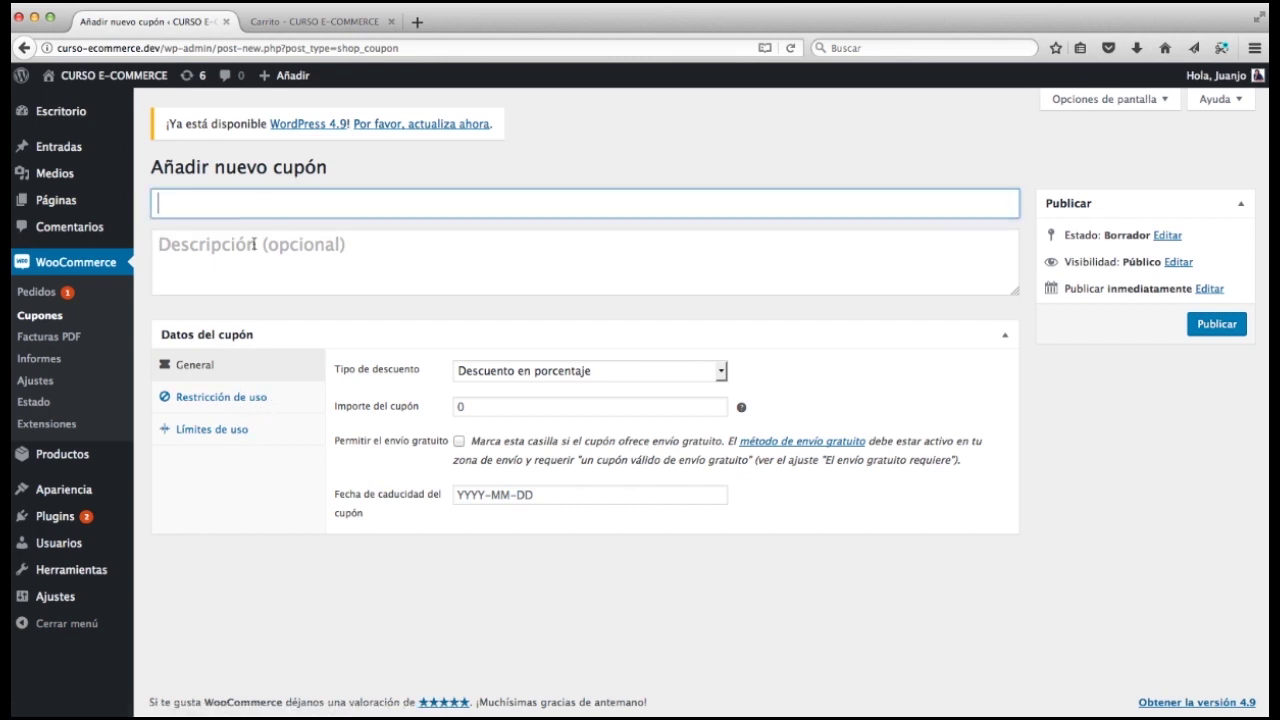
{"action": "type", "text": "cupon1"}
Step: Set the coupon's discount type to Descuento en porcentaje and its amount to 50
{"action": "left_click", "coordinate": [555, 375]}
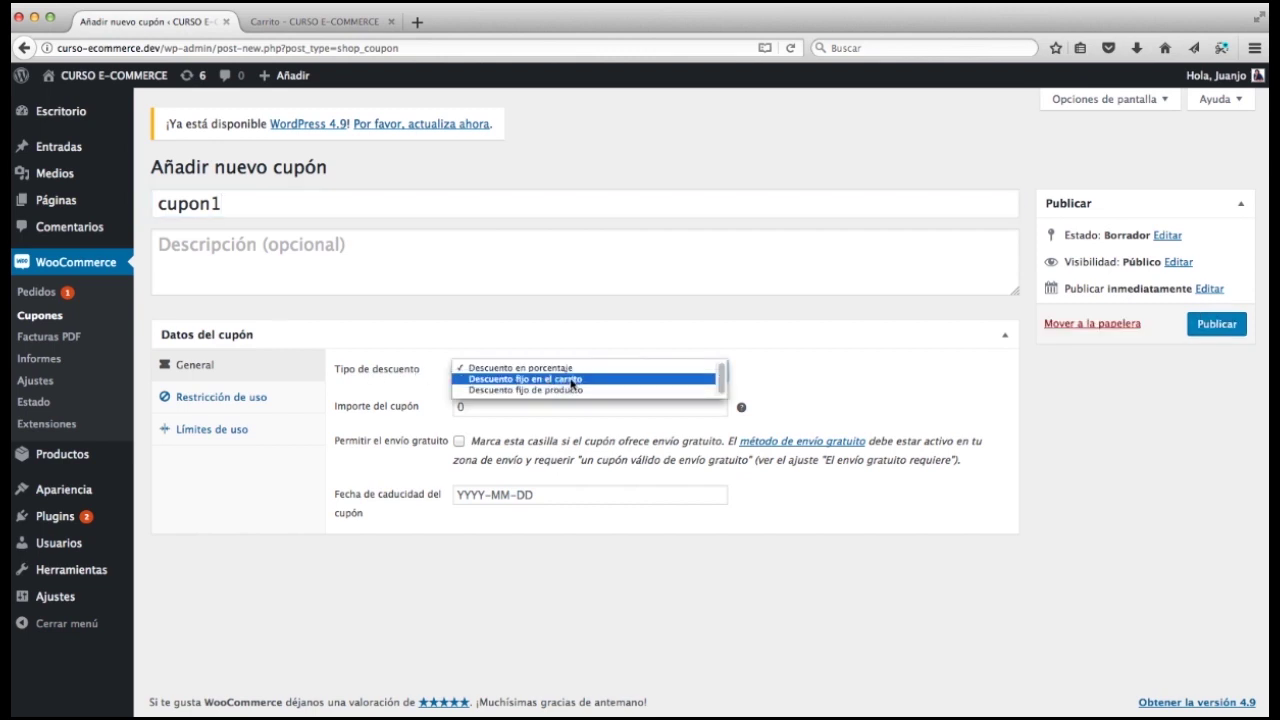
{"action": "left_click", "coordinate": [570, 369]}
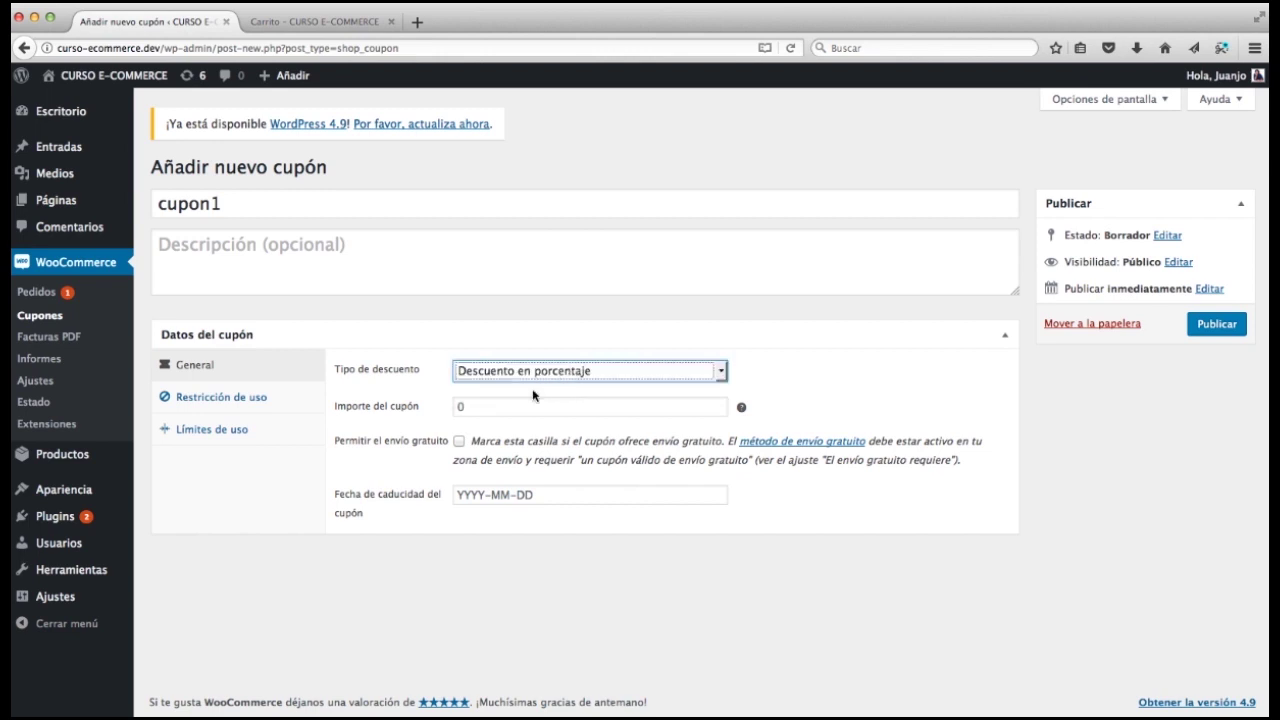
{"action": "left_click", "coordinate": [489, 409]}
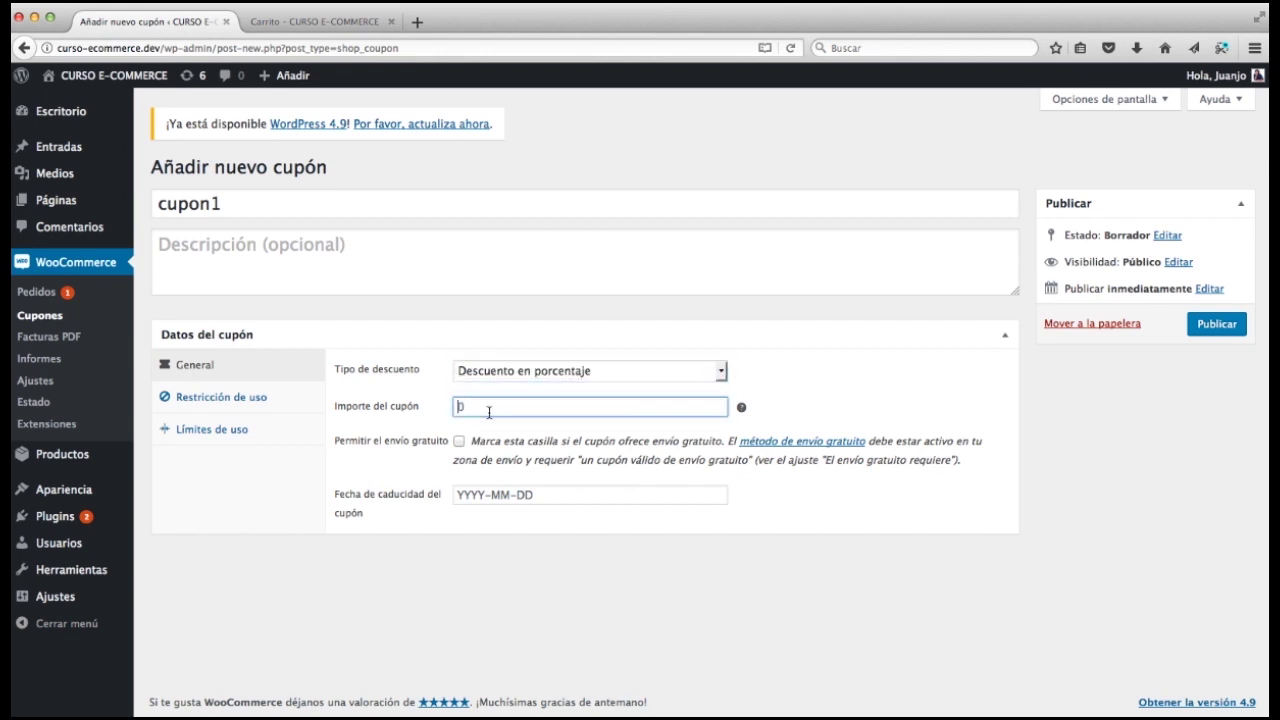
{"action": "type", "text": "50"}
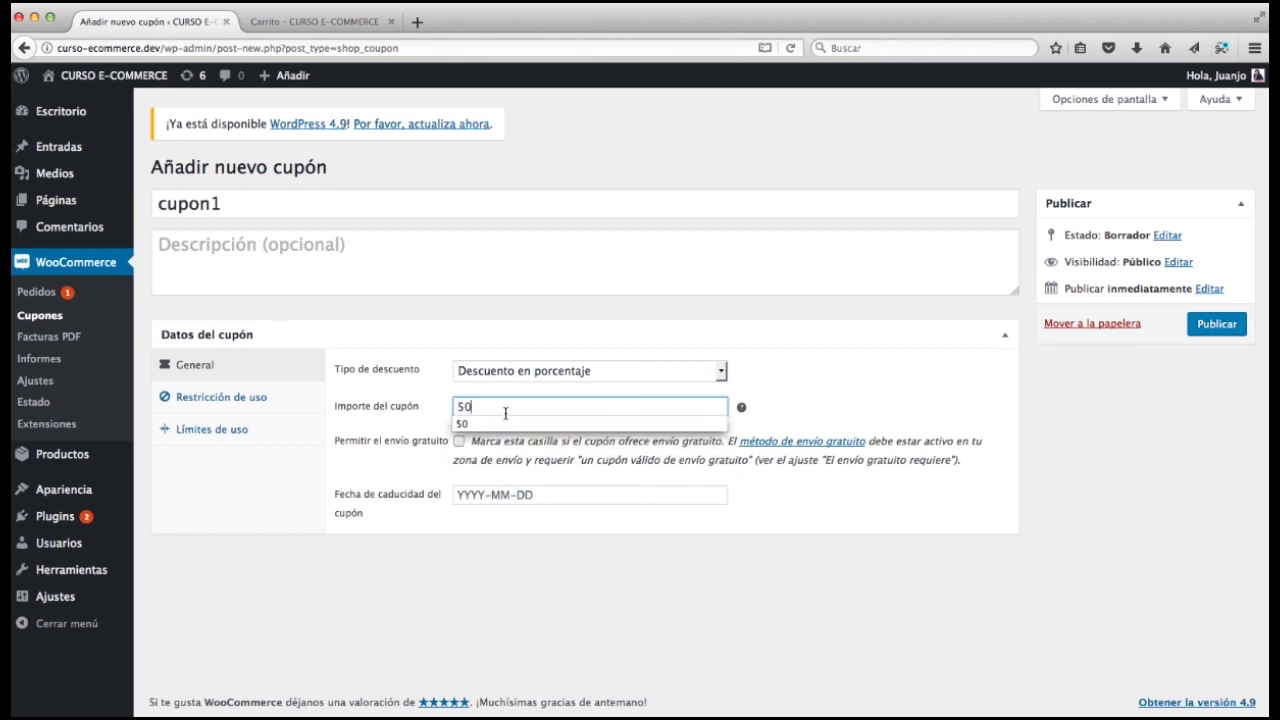
{"action": "left_click", "coordinate": [462, 424]}
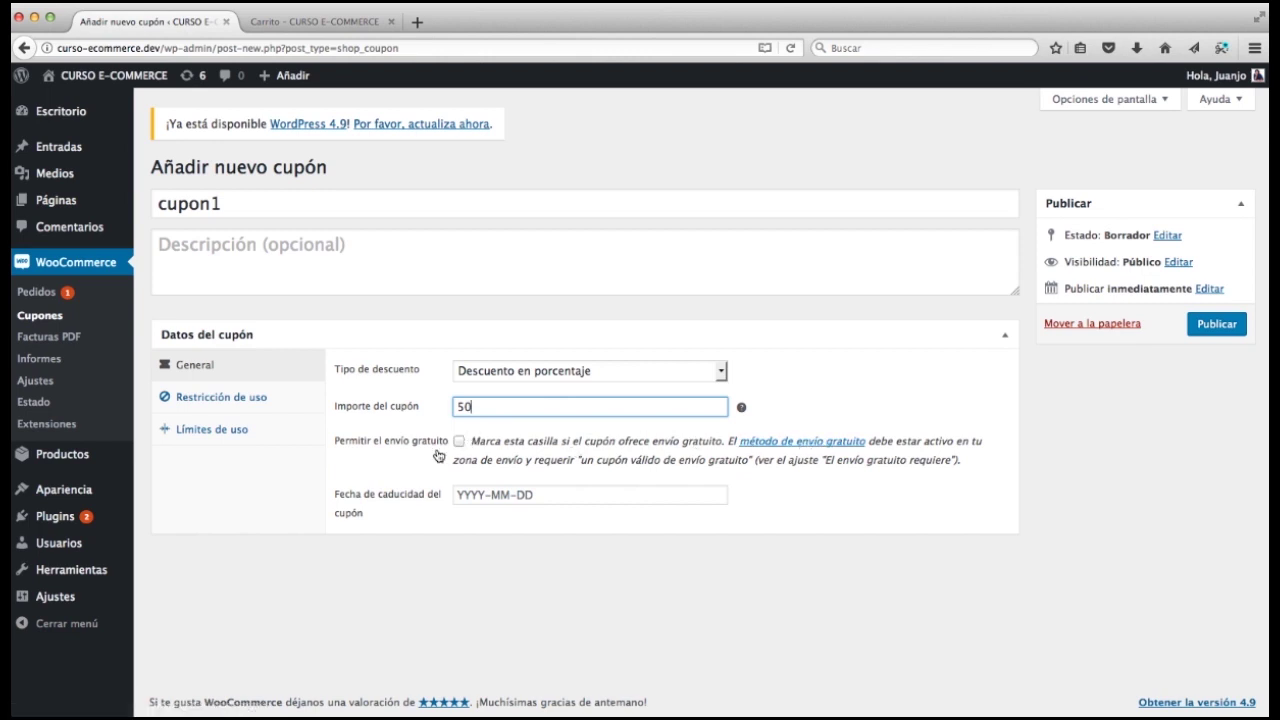
Step: Set the coupon's expiry date to 2017-11-30 and publish the coupon
{"action": "left_click", "coordinate": [554, 493]}
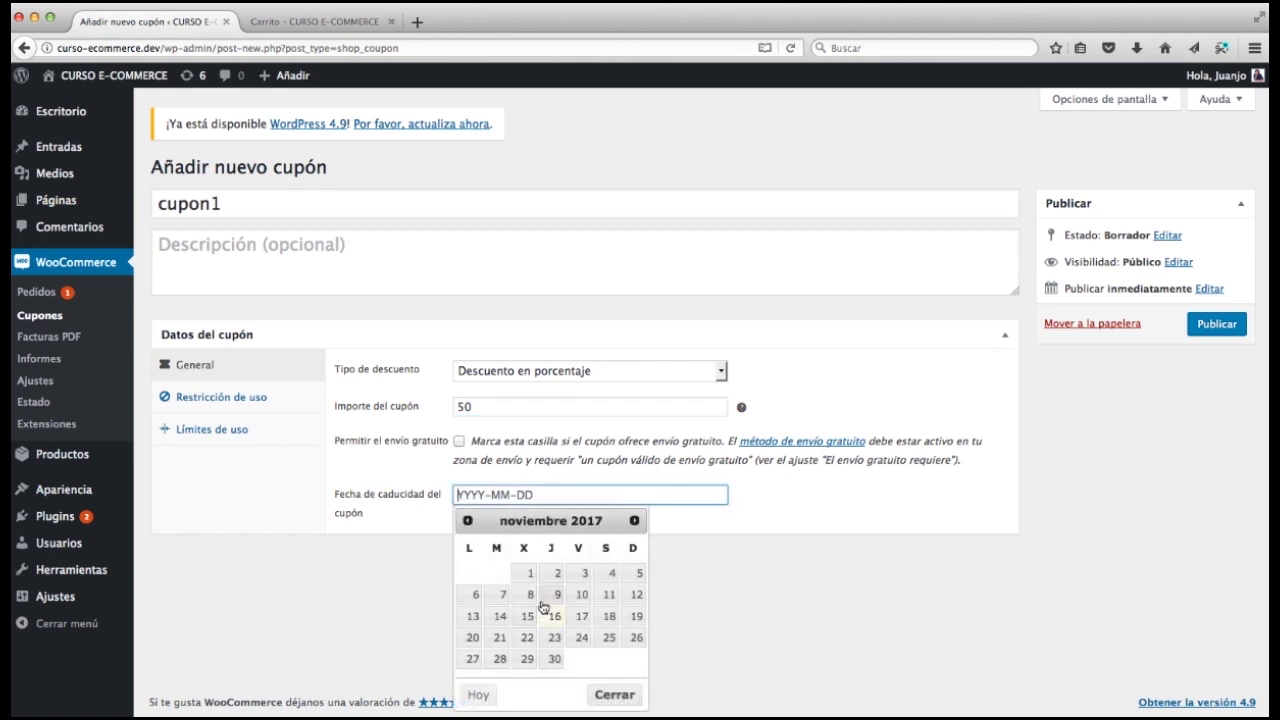
{"action": "left_click", "coordinate": [555, 660]}
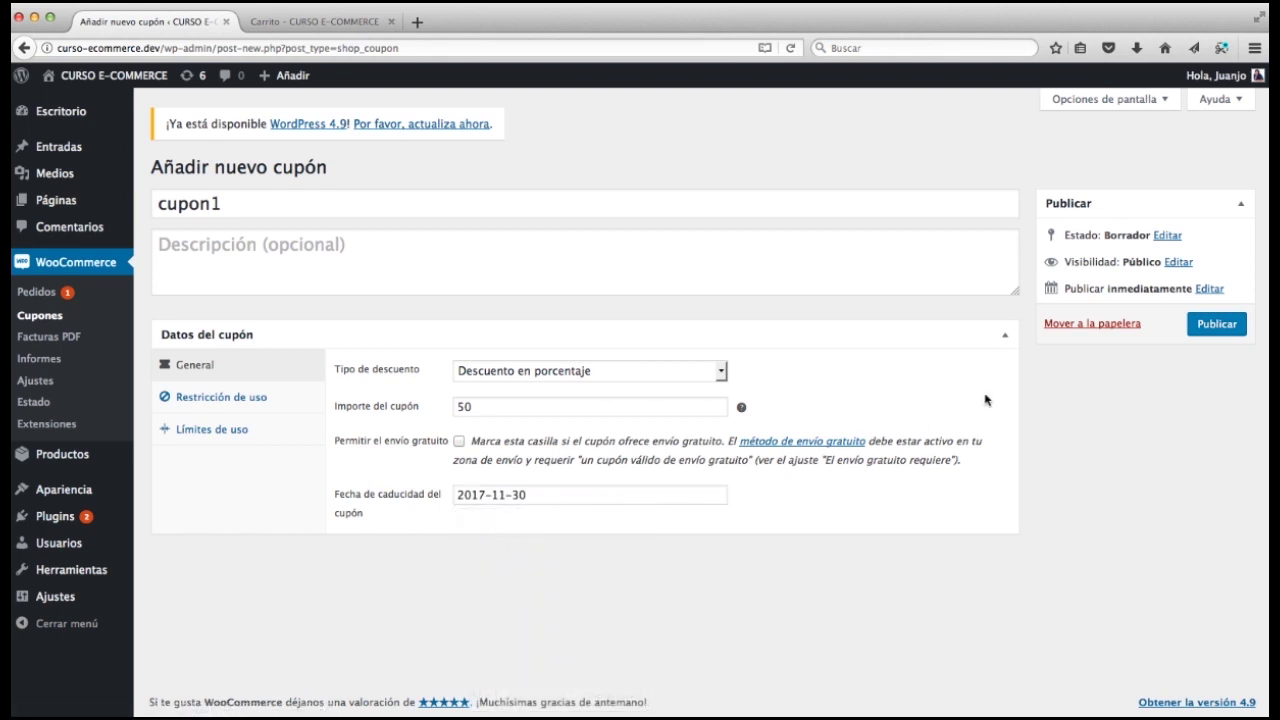
{"action": "left_click", "coordinate": [1218, 325]}
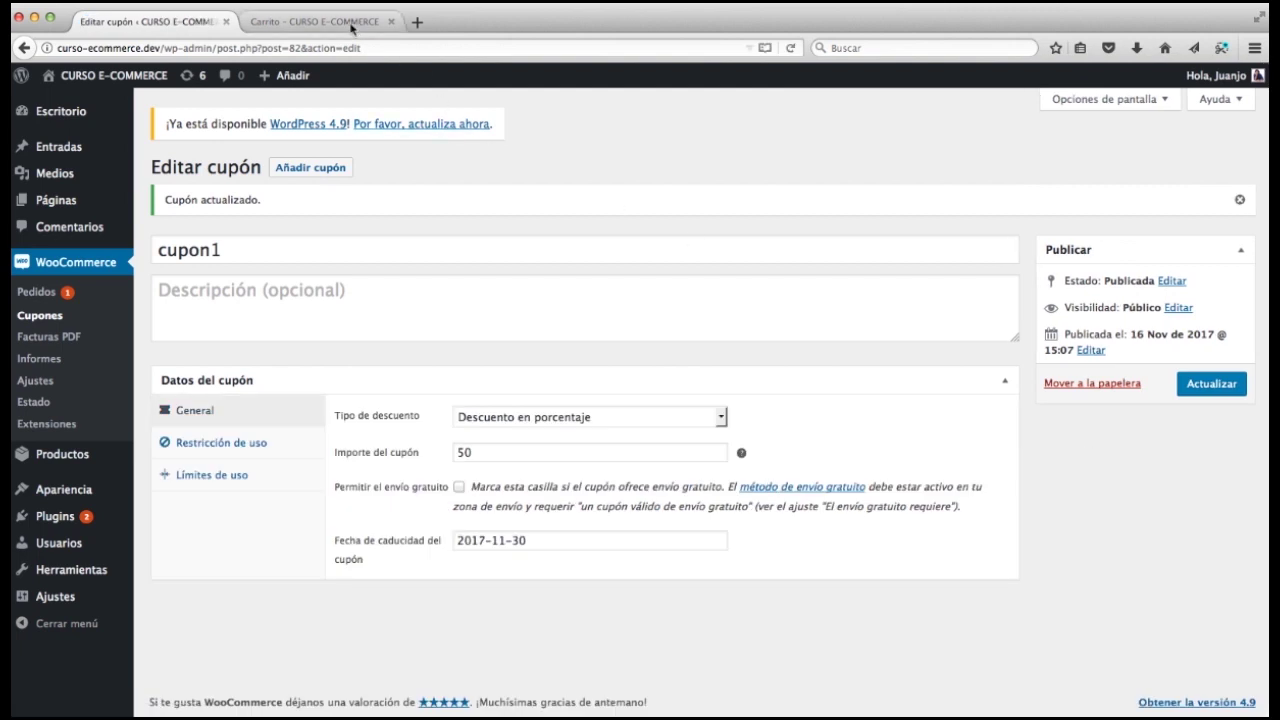
Step: Reload the store's cart page and enter the coupon code cupon1
{"action": "left_click", "coordinate": [345, 21]}
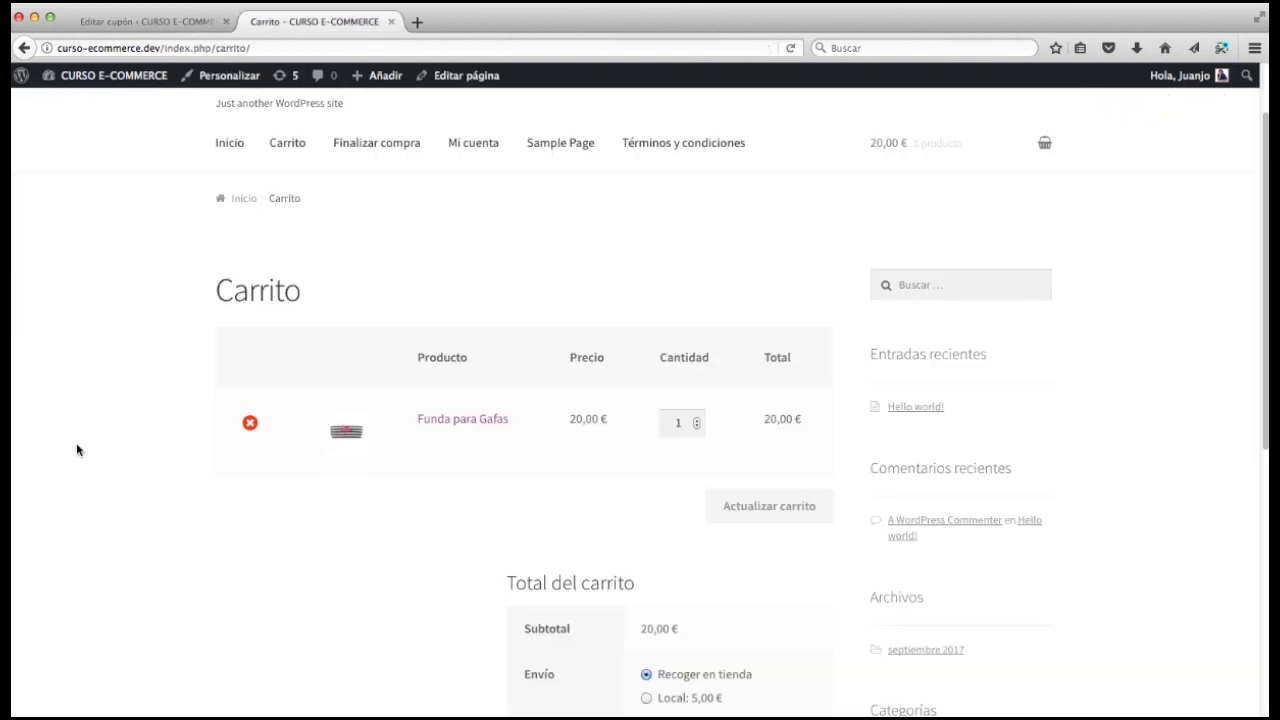
{"action": "left_click", "coordinate": [791, 48]}
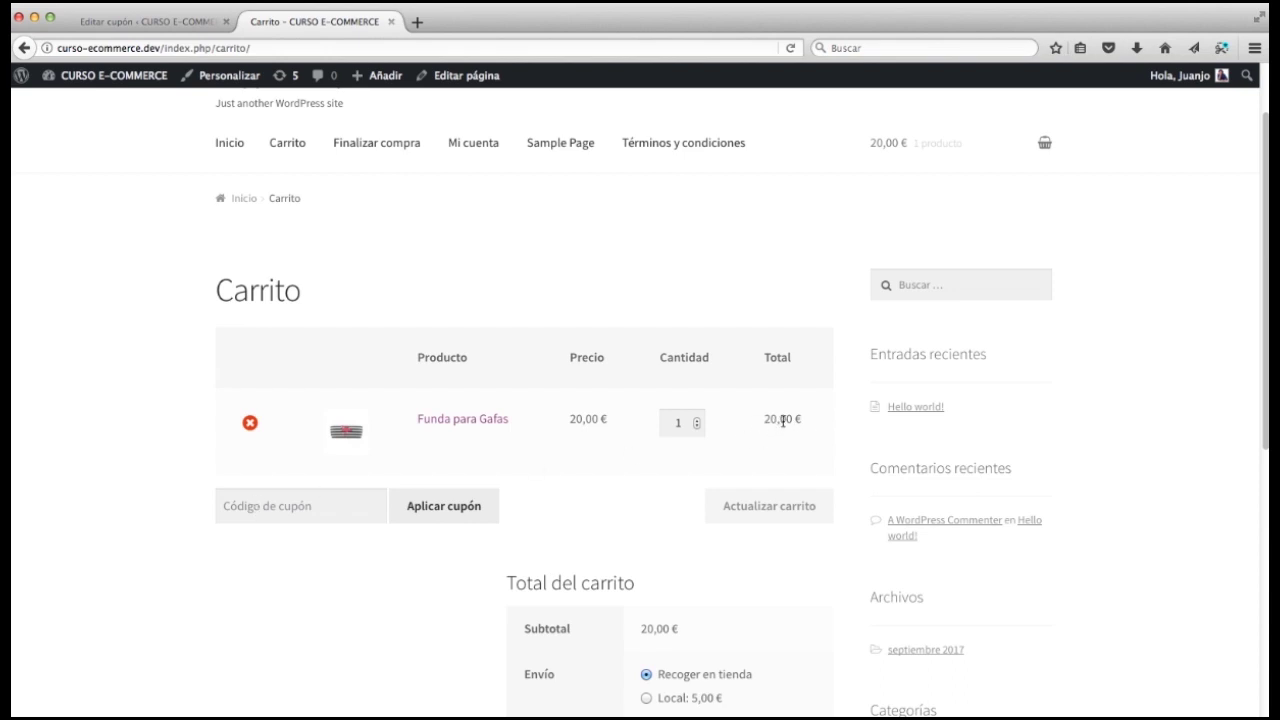
{"action": "scroll", "coordinate": [714, 467], "scroll_direction": "down", "scroll_amount": 3}
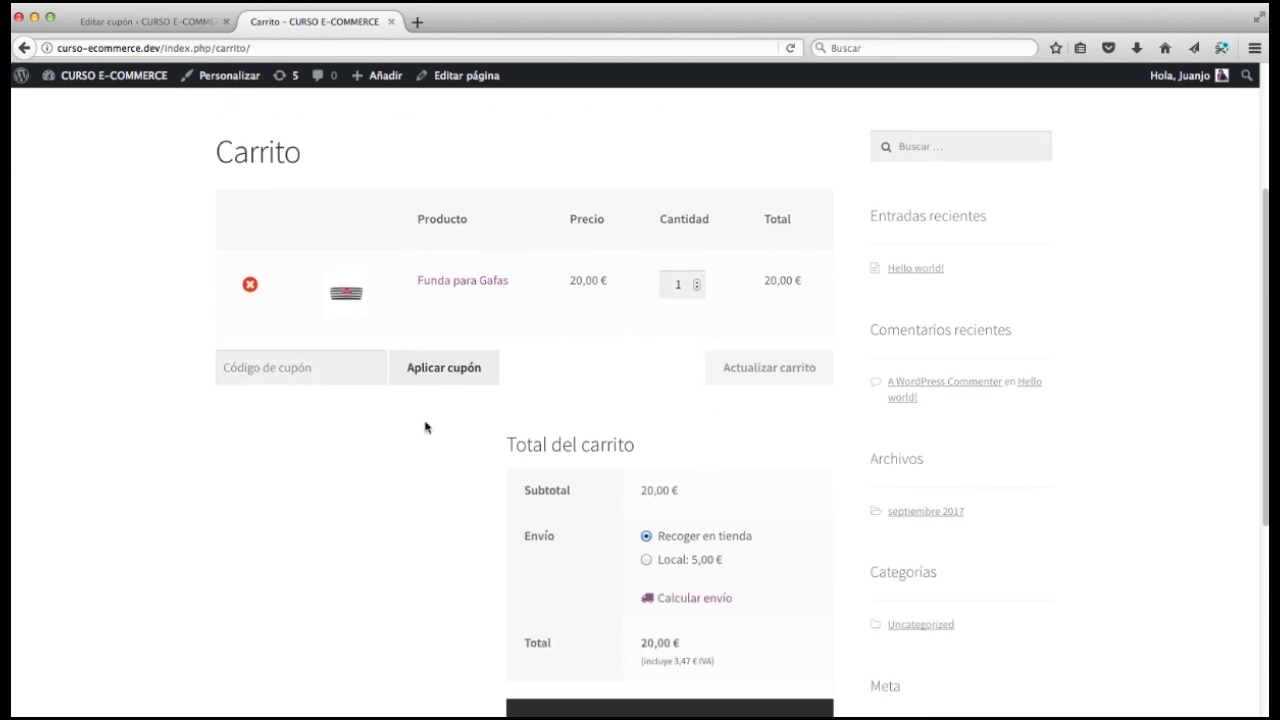
{"action": "left_click", "coordinate": [291, 371]}
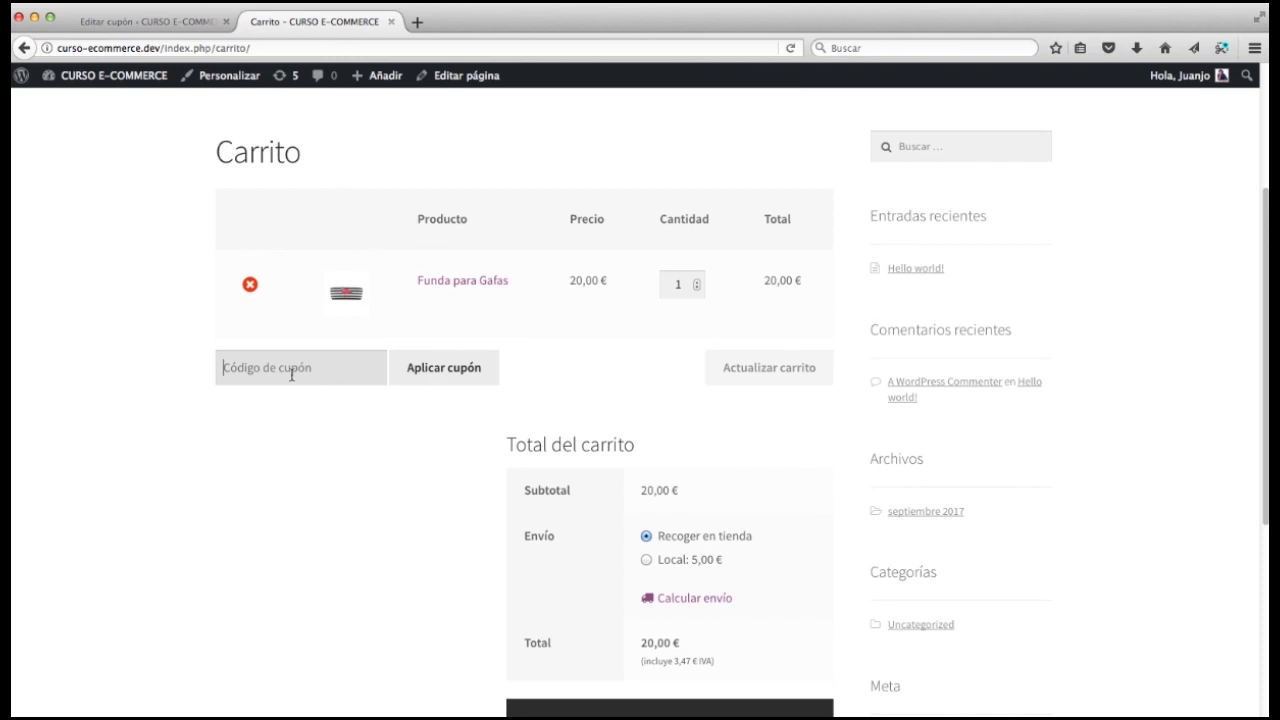
{"action": "type", "text": "cupon1"}
Step: Check the coupon's code on its edit page in the WordPress admin
{"action": "left_click", "coordinate": [150, 20]}
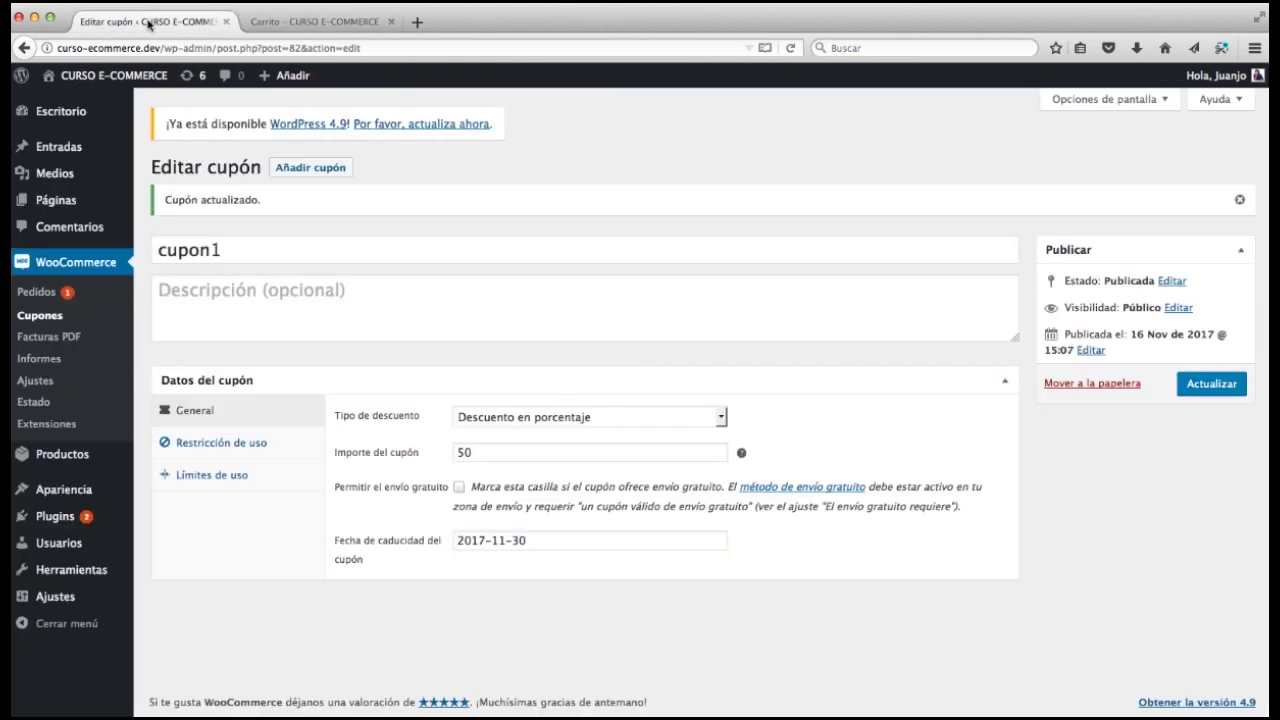
{"action": "left_click", "coordinate": [250, 250]}
{"action": "double_click", "coordinate": [252, 252]}
{"action": "left_click", "coordinate": [244, 250]}
{"action": "left_click_drag", "start_coordinate": [244, 250], "coordinate": [149, 246]}
{"action": "left_click", "coordinate": [260, 248]}
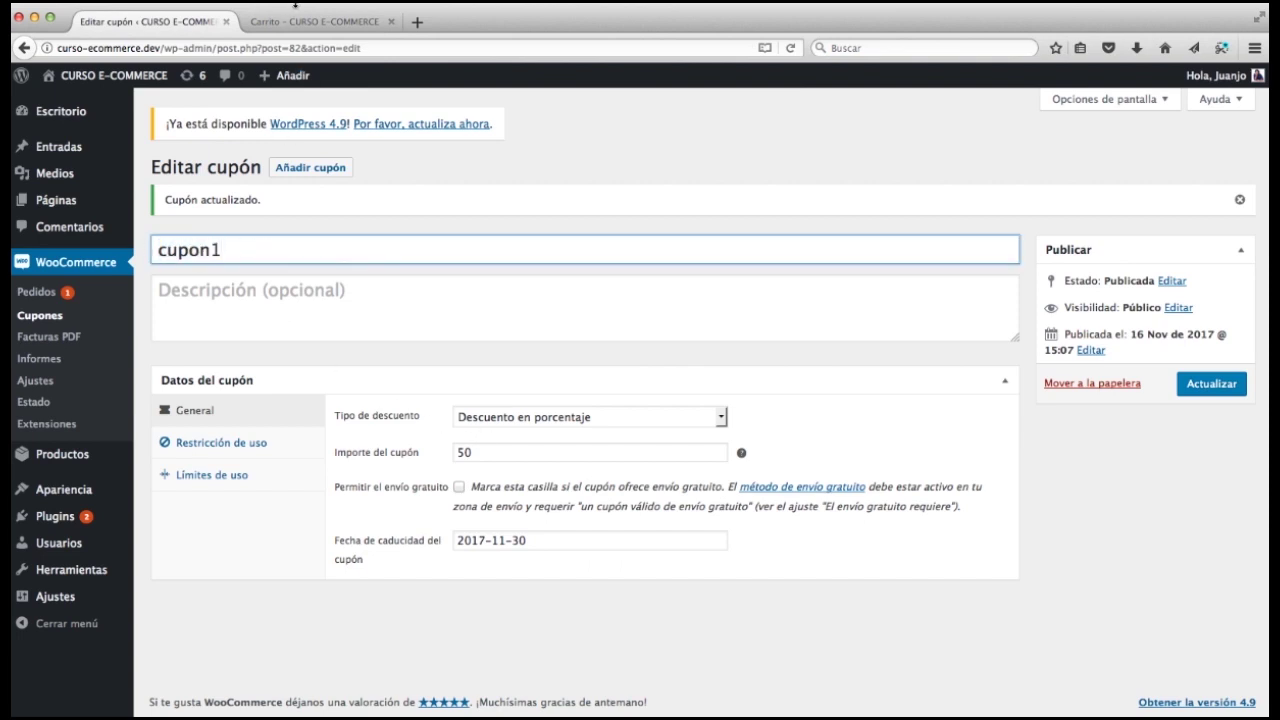
Step: Apply the entered coupon to the cart and review the discount against the product total
{"action": "left_click", "coordinate": [315, 21]}
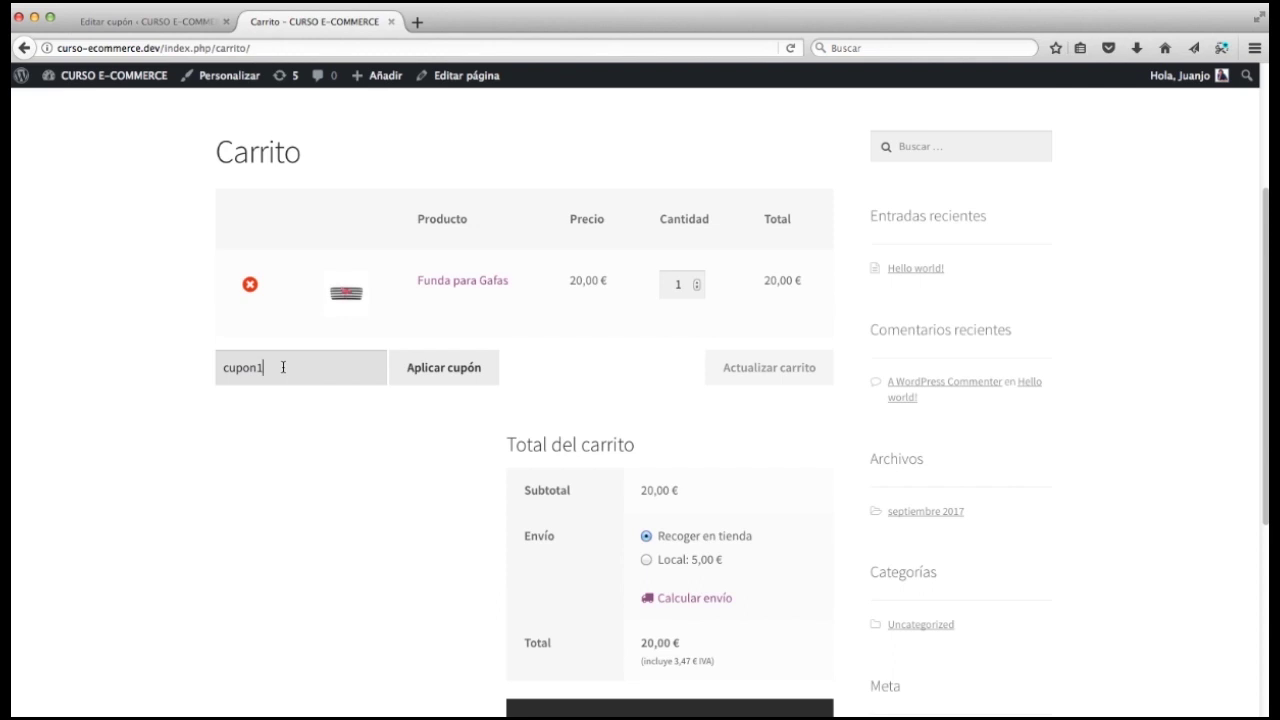
{"action": "left_click", "coordinate": [457, 369]}
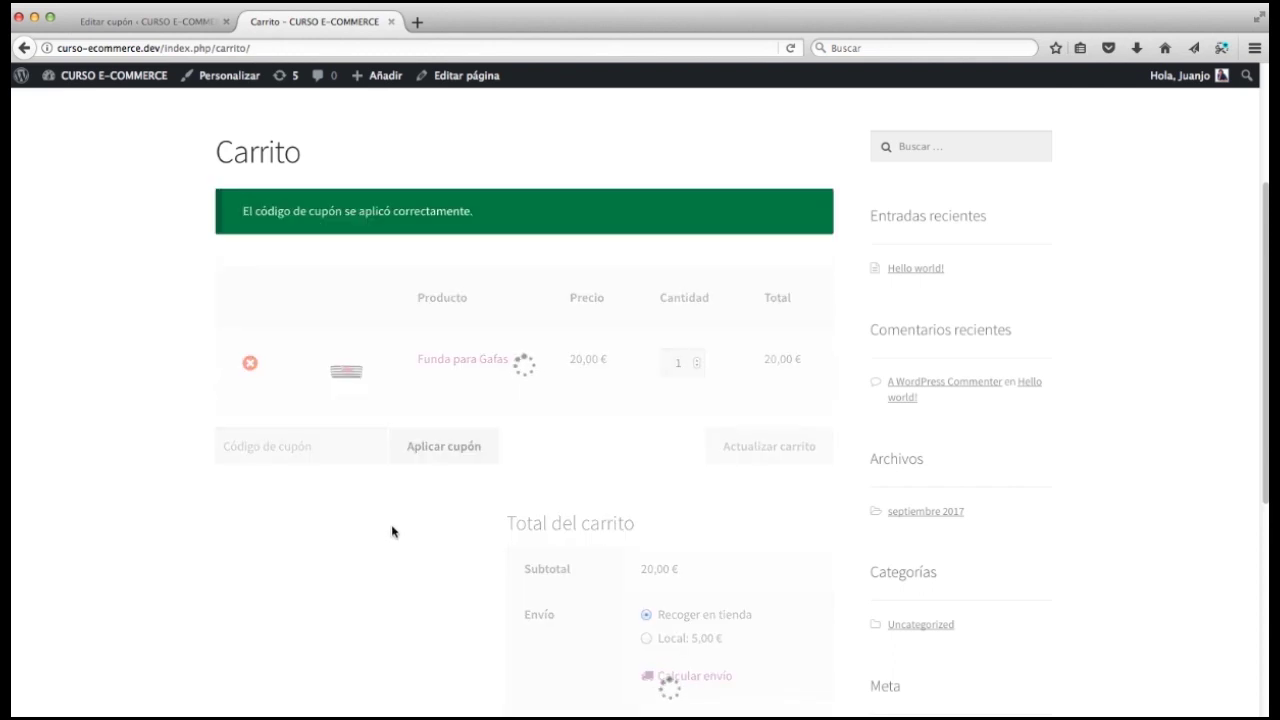
{"action": "scroll", "coordinate": [391, 524], "scroll_direction": "down", "scroll_amount": 3}
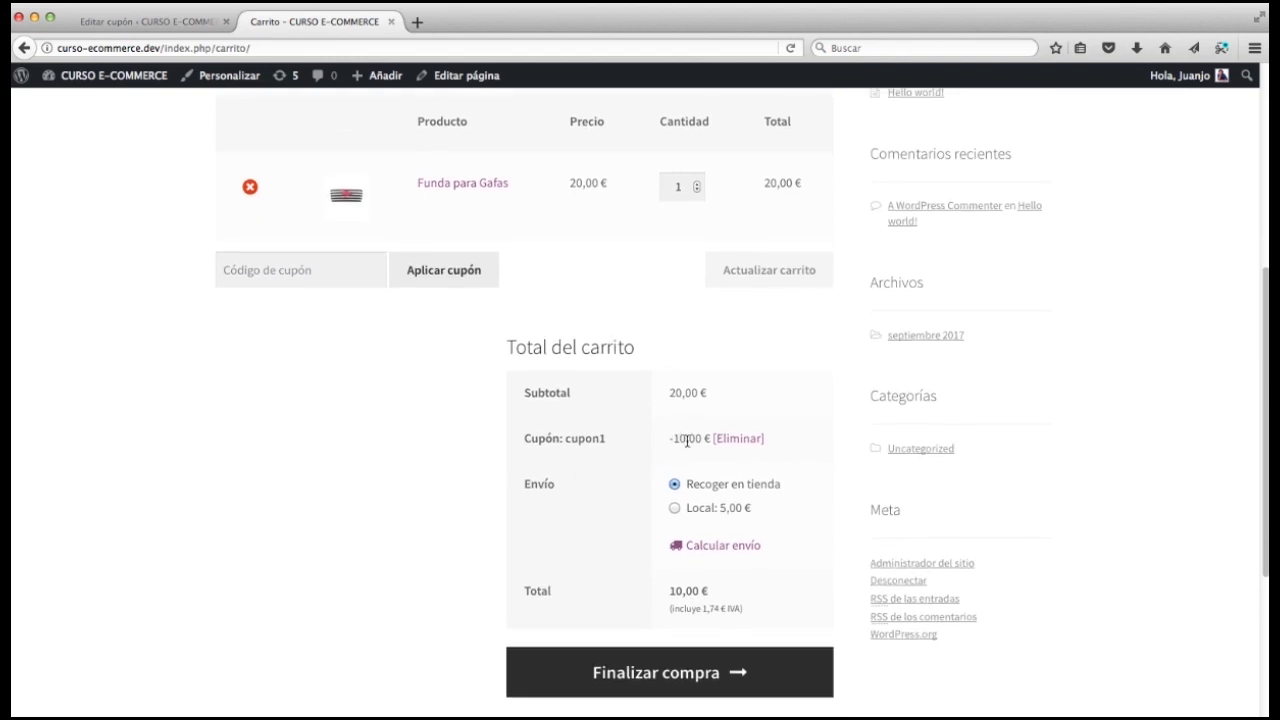
{"action": "left_click_drag", "start_coordinate": [808, 185], "coordinate": [765, 187]}
{"action": "left_click", "coordinate": [410, 445]}
Step: Set cupon1's discount type to Descuento fijo en el carrito with an amount of 5 and update the coupon
{"action": "left_click", "coordinate": [168, 22]}
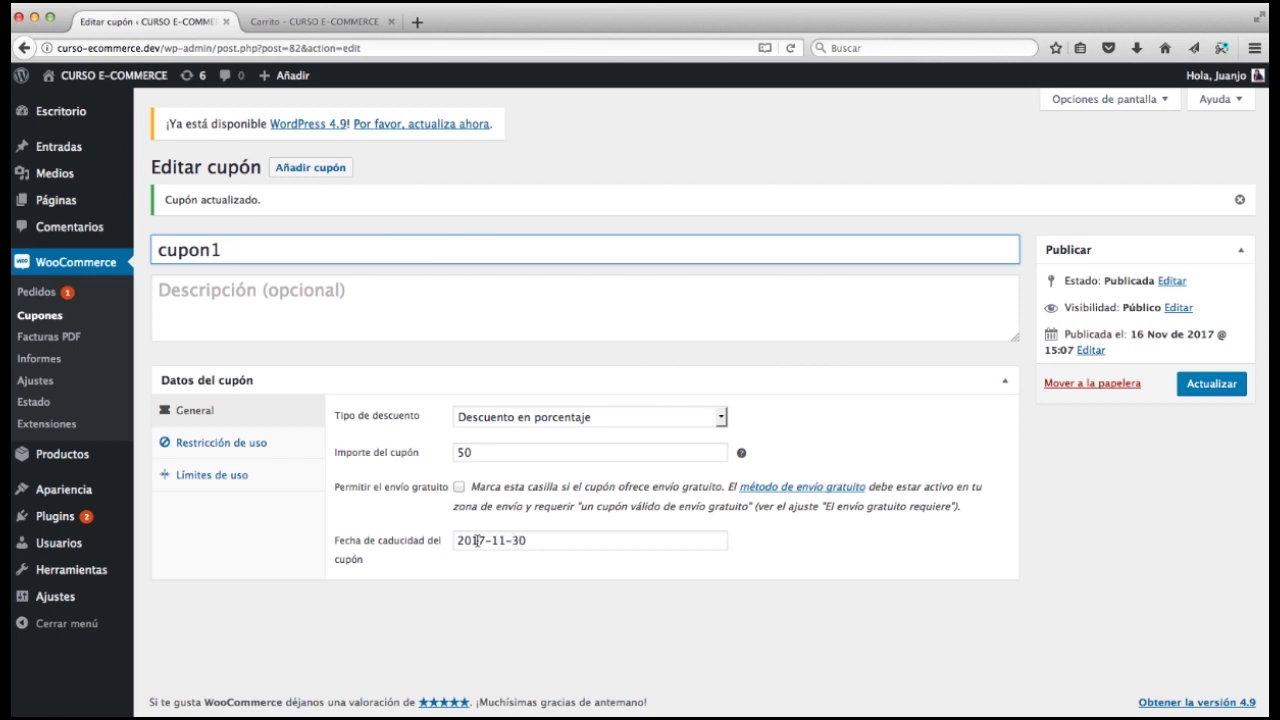
{"action": "left_click", "coordinate": [543, 418]}
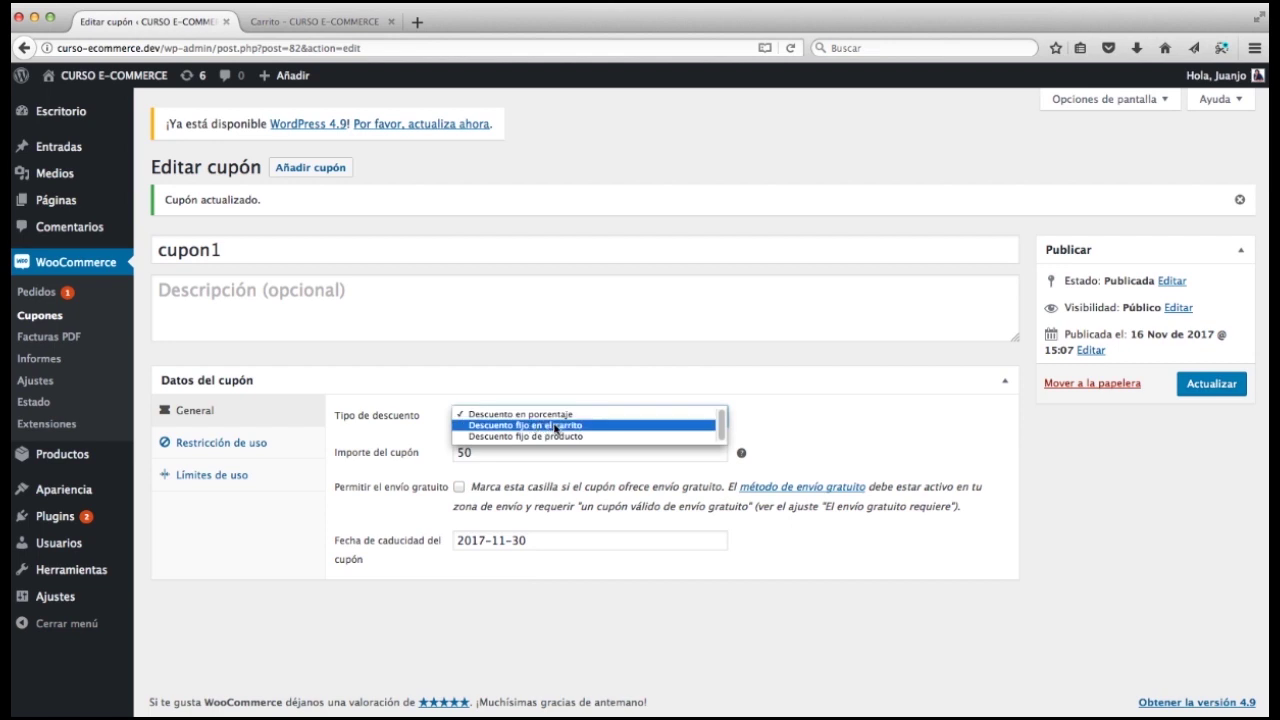
{"action": "left_click", "coordinate": [555, 429]}
{"action": "left_click", "coordinate": [520, 449]}
{"action": "left_click_drag", "start_coordinate": [520, 449], "coordinate": [373, 438]}
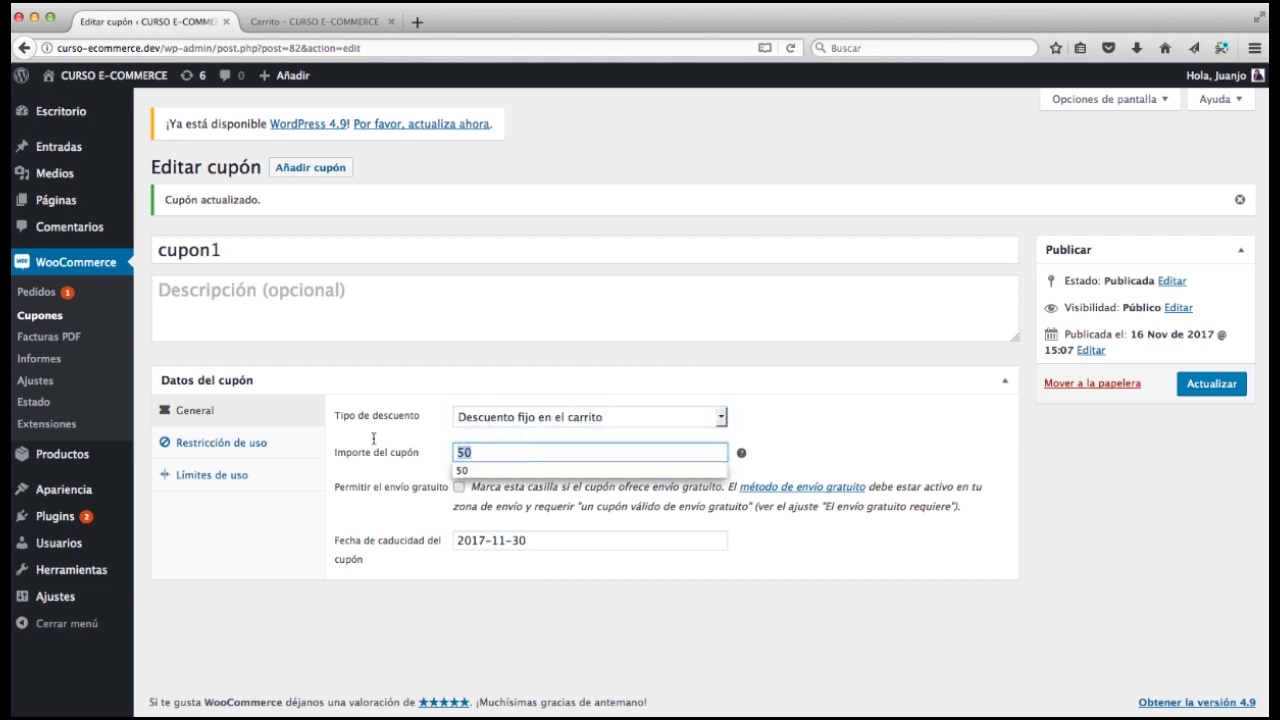
{"action": "type", "text": "5"}
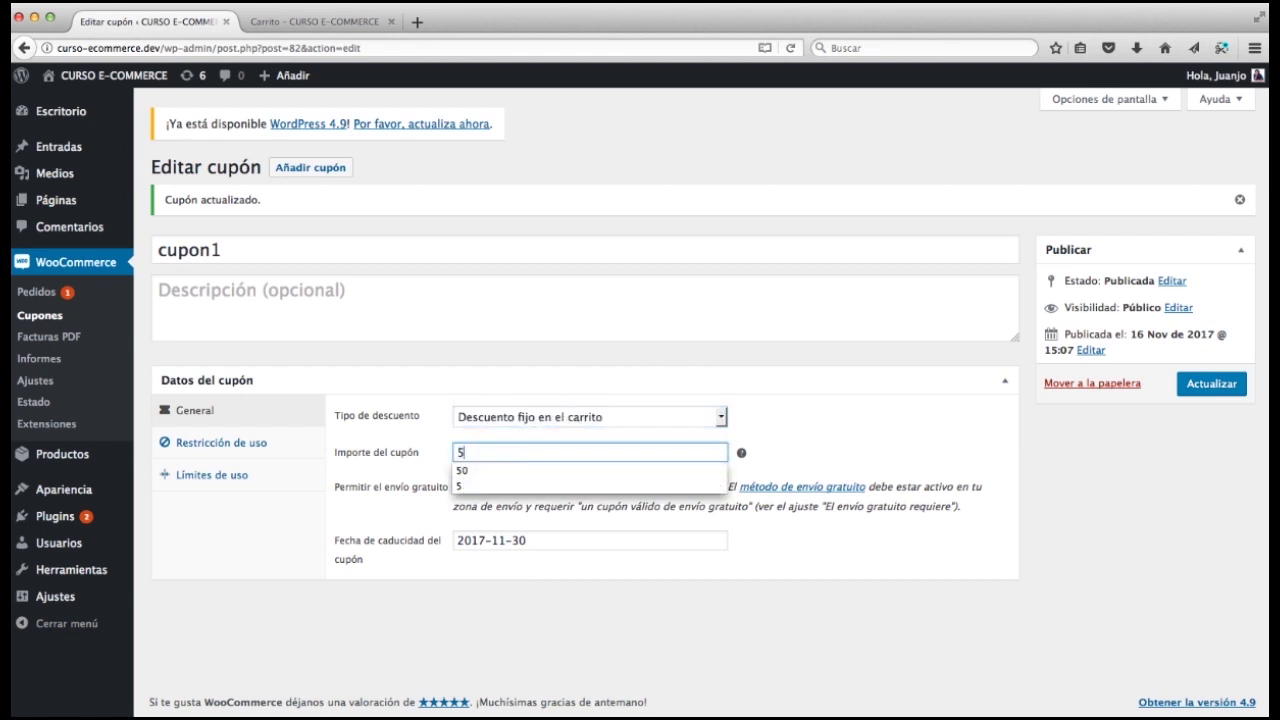
{"action": "left_click", "coordinate": [627, 681]}
{"action": "left_click", "coordinate": [1190, 384]}
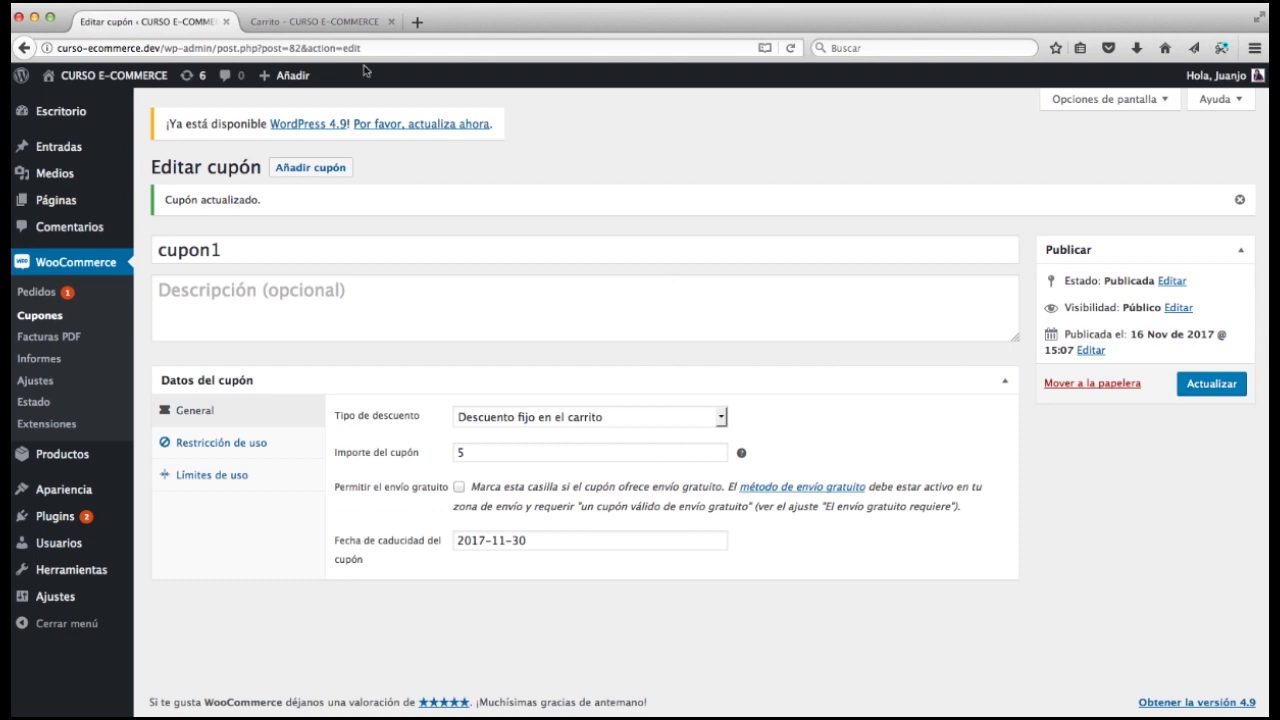
Step: Apply the code cupon1 again on the cart page and review the fixed cart discount in the totals
{"action": "left_click", "coordinate": [333, 22]}
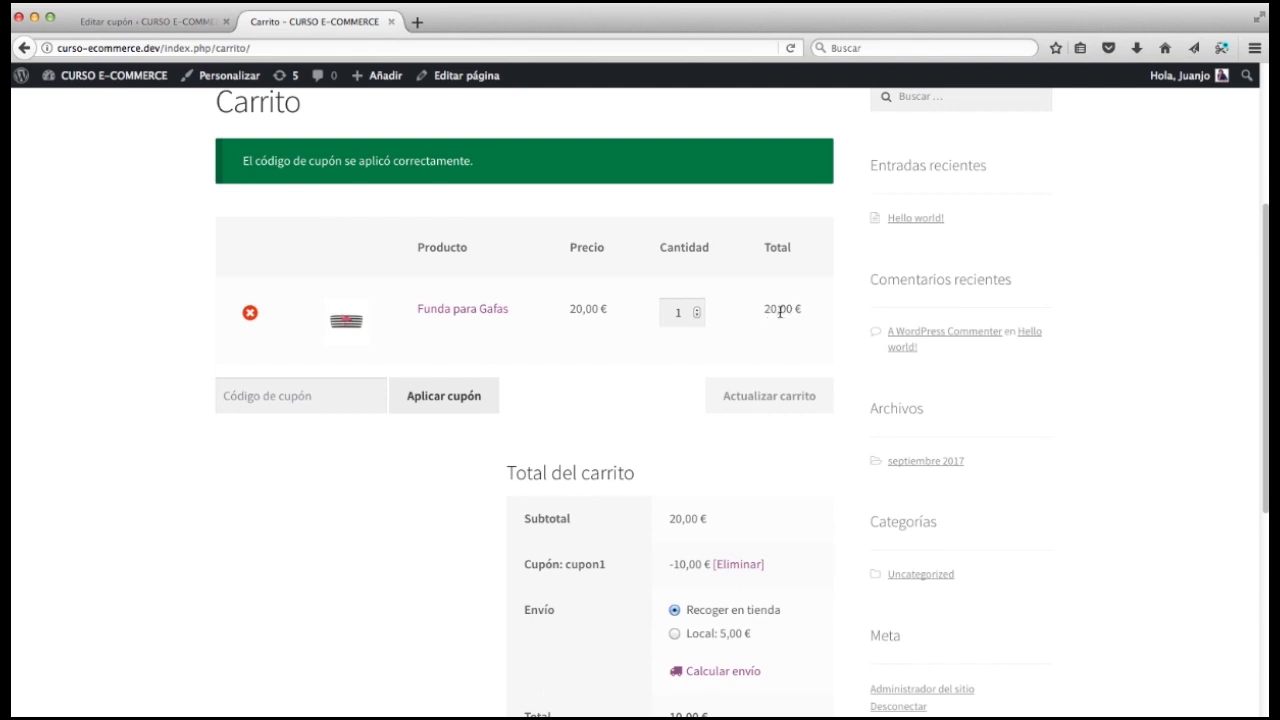
{"action": "left_click", "coordinate": [258, 397]}
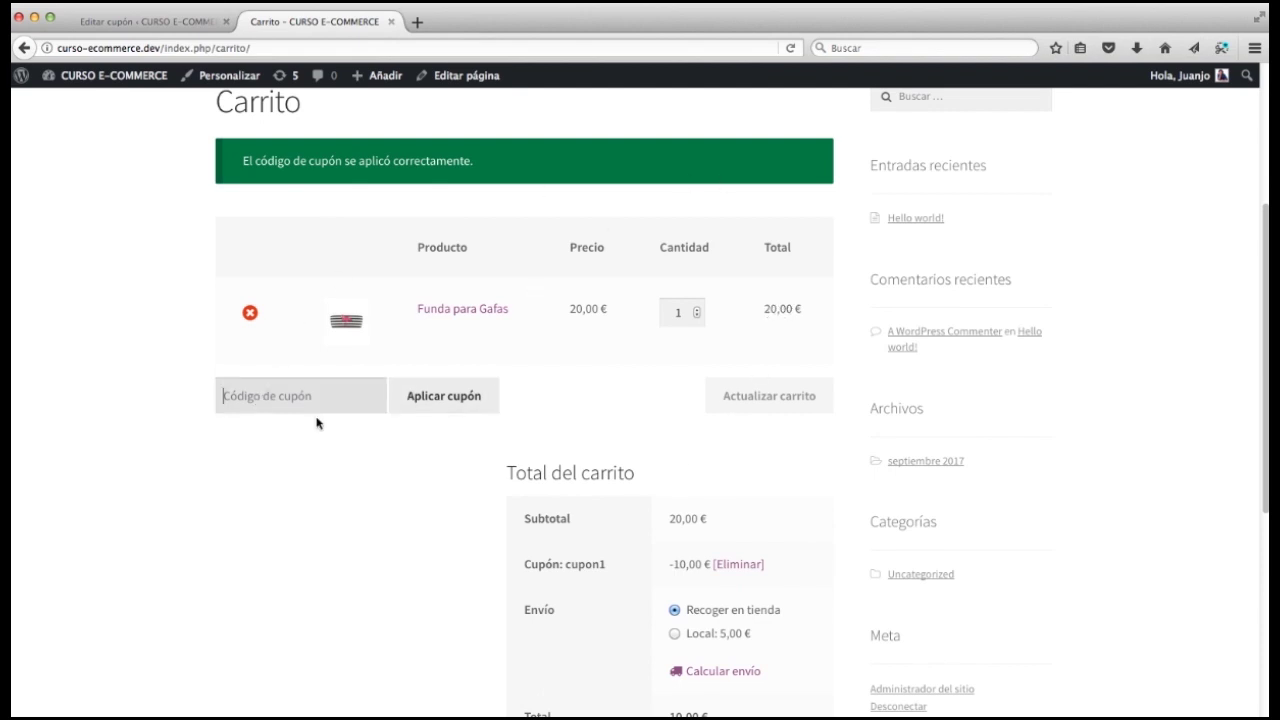
{"action": "type", "text": "cupon1"}
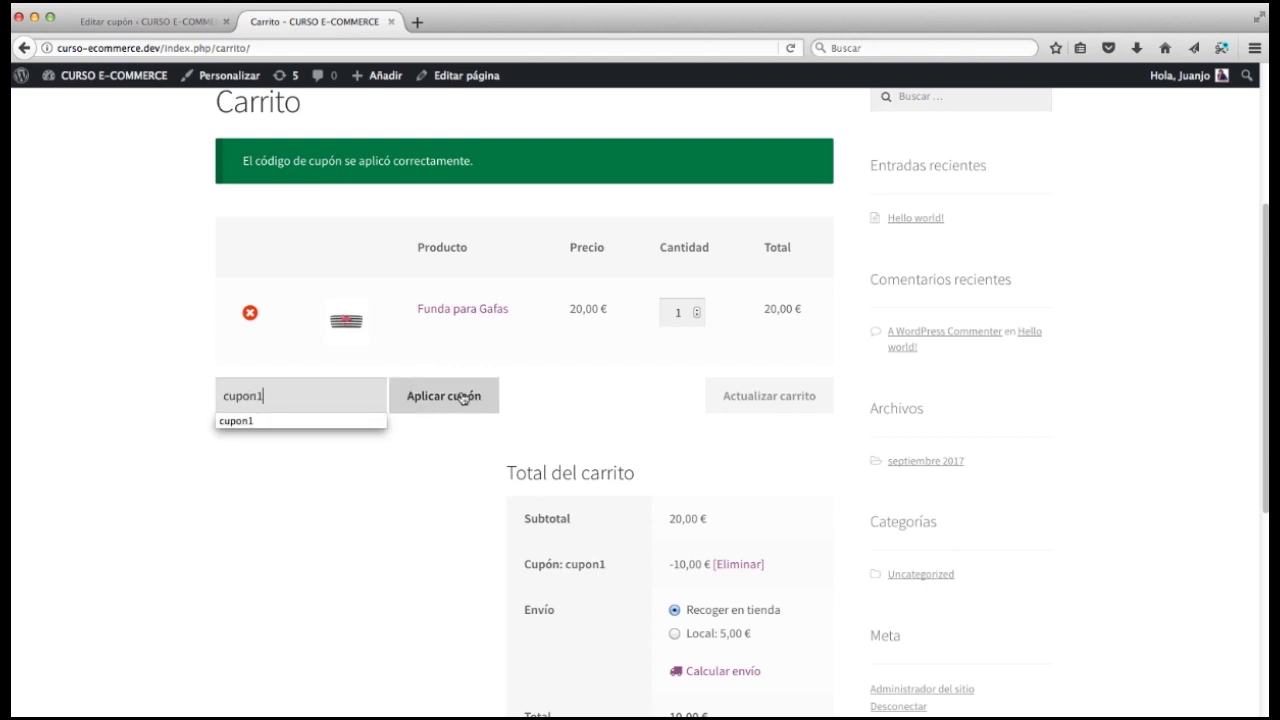
{"action": "left_click", "coordinate": [457, 397]}
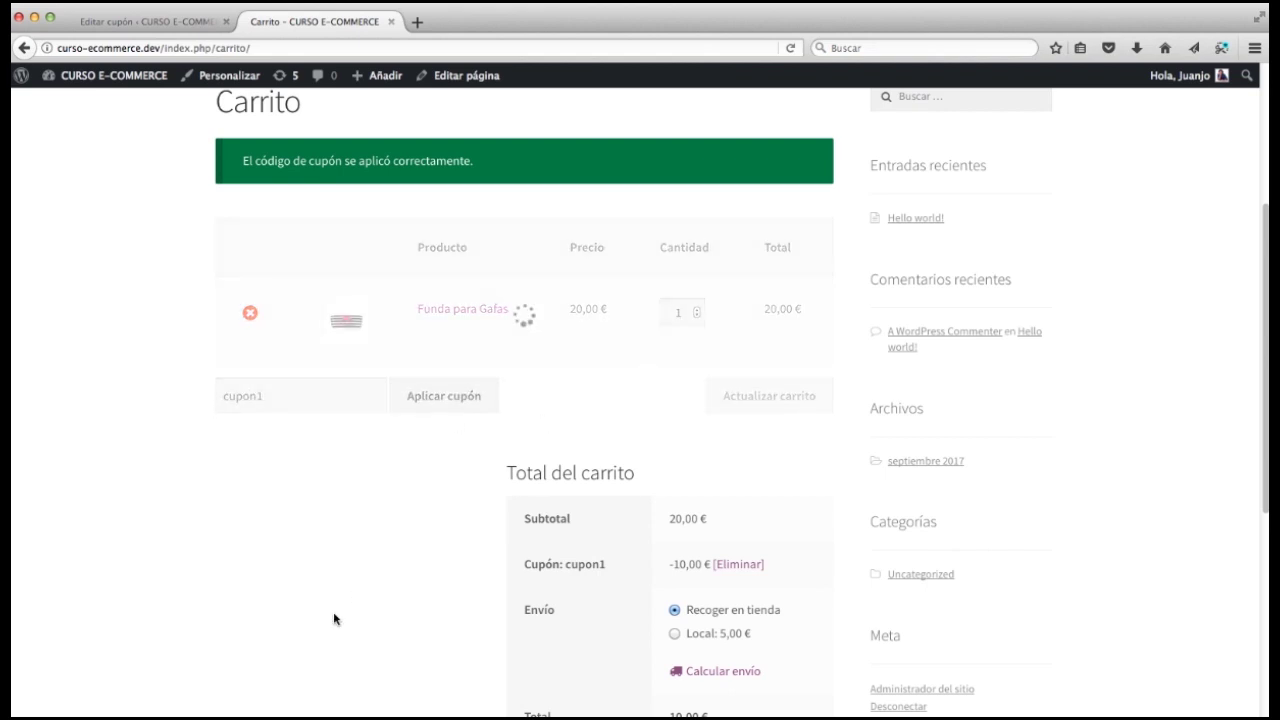
{"action": "scroll", "coordinate": [166, 506], "scroll_direction": "down", "scroll_amount": 5}
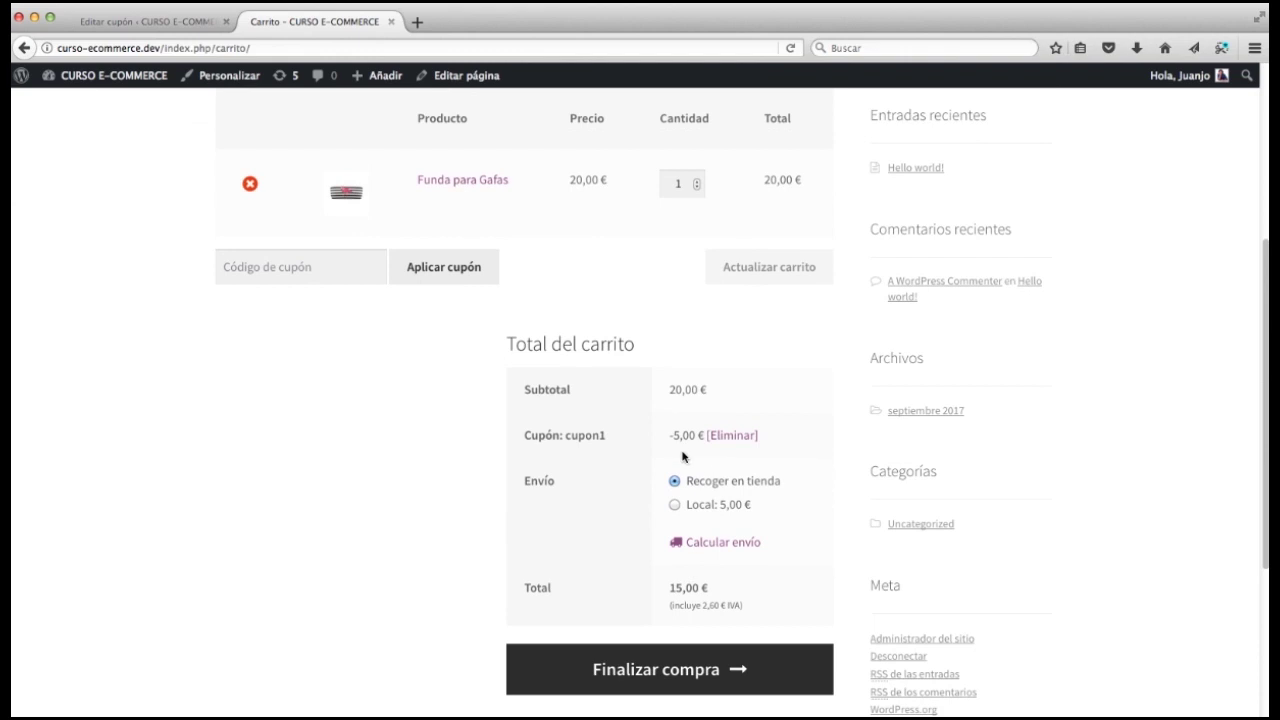
{"action": "left_click_drag", "start_coordinate": [699, 434], "coordinate": [669, 435]}
Step: Change cupon1's discount type to Descuento fijo de producto and update the coupon
{"action": "left_click", "coordinate": [158, 22]}
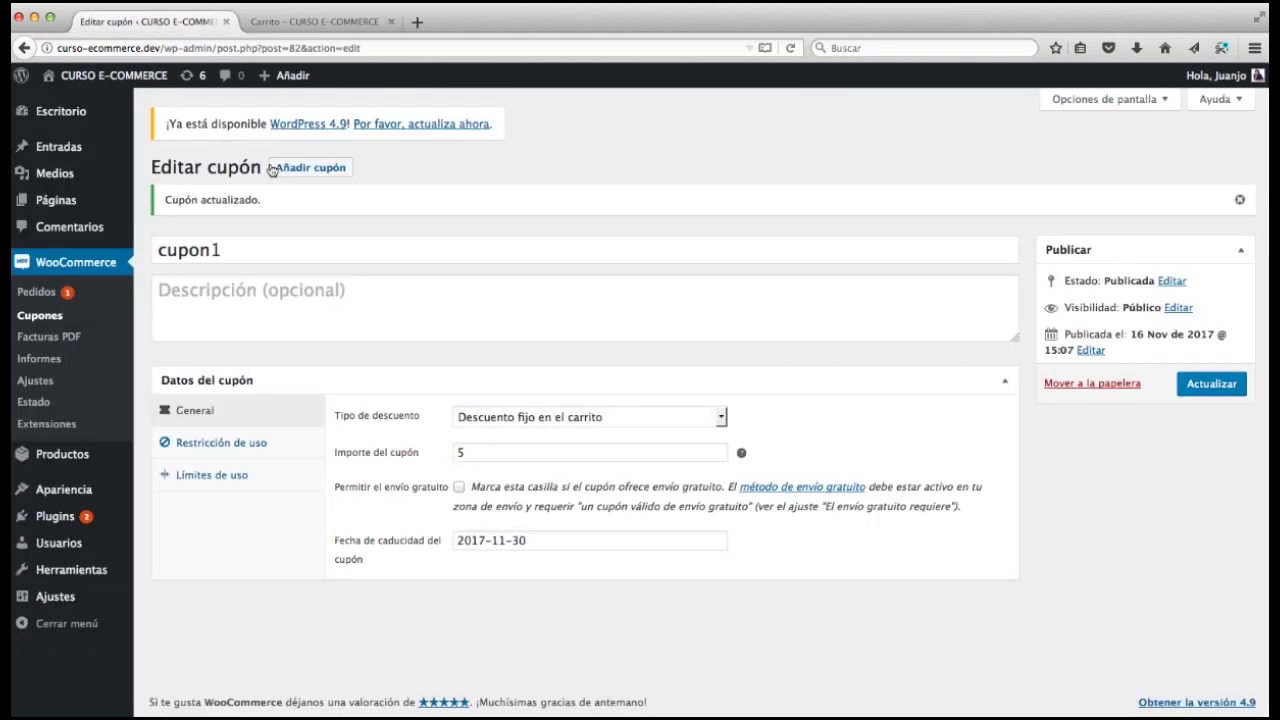
{"action": "left_click", "coordinate": [585, 419]}
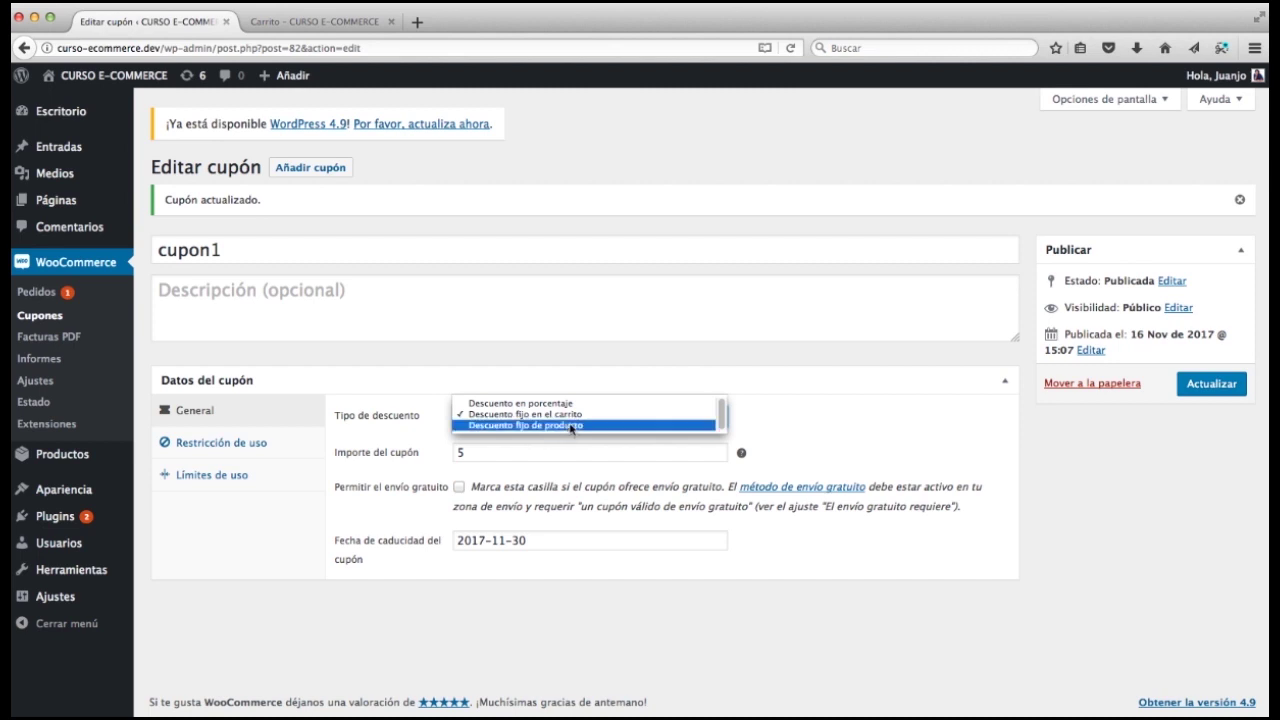
{"action": "left_click", "coordinate": [572, 428]}
{"action": "left_click", "coordinate": [523, 450]}
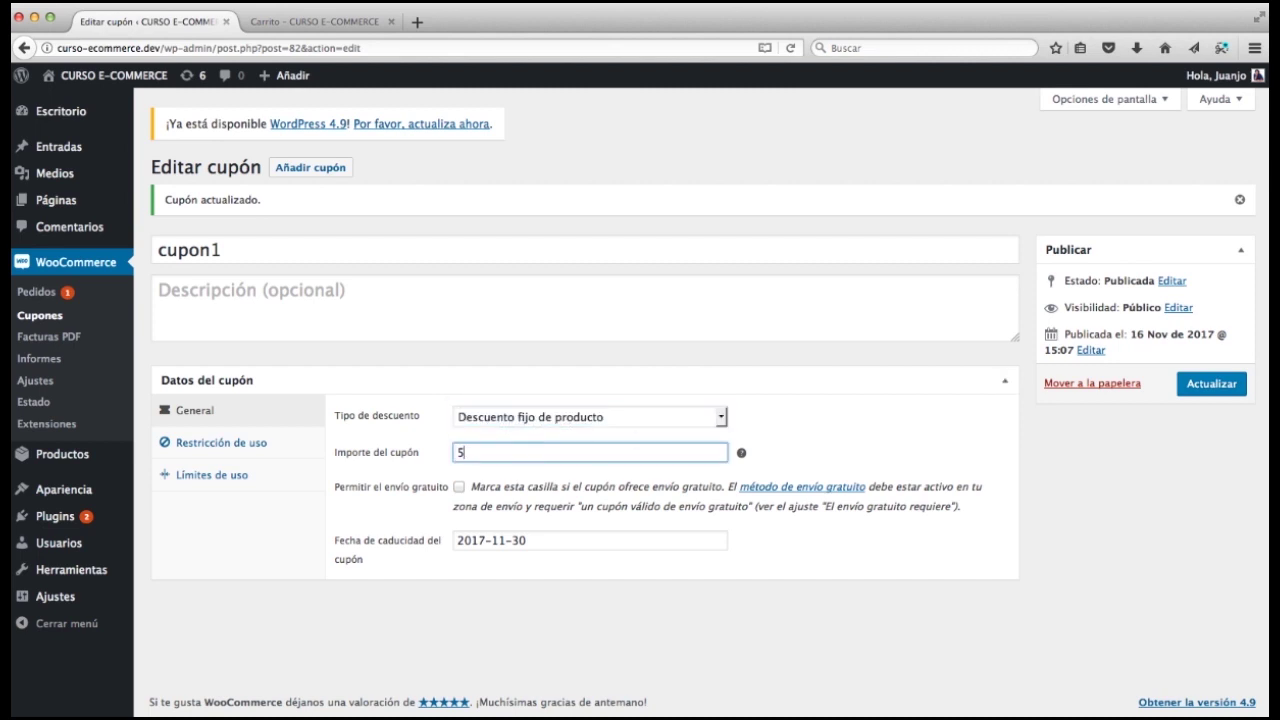
{"action": "left_click", "coordinate": [1212, 385]}
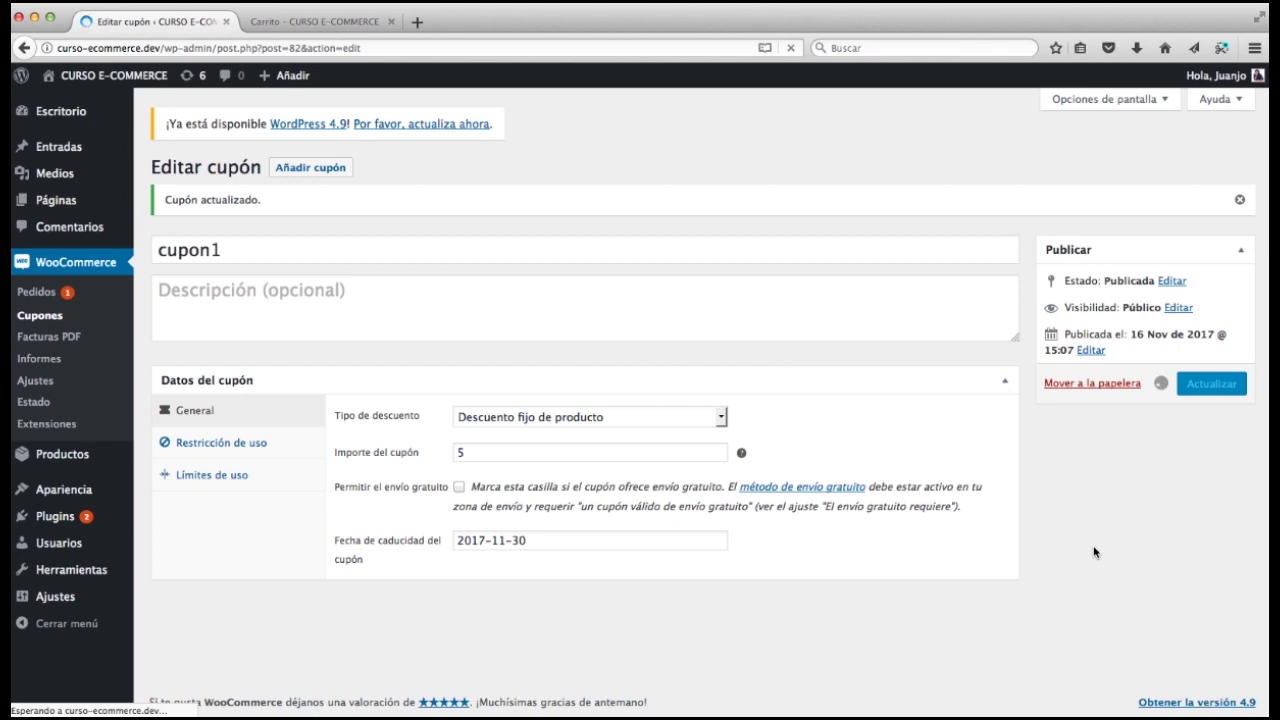
Step: Add Gafas de sol para mujer to the cart from the shop's home page and review the coupon discount in the cart totals
{"action": "left_click", "coordinate": [338, 22]}
{"action": "scroll", "coordinate": [300, 430], "scroll_direction": "down", "scroll_amount": 3}
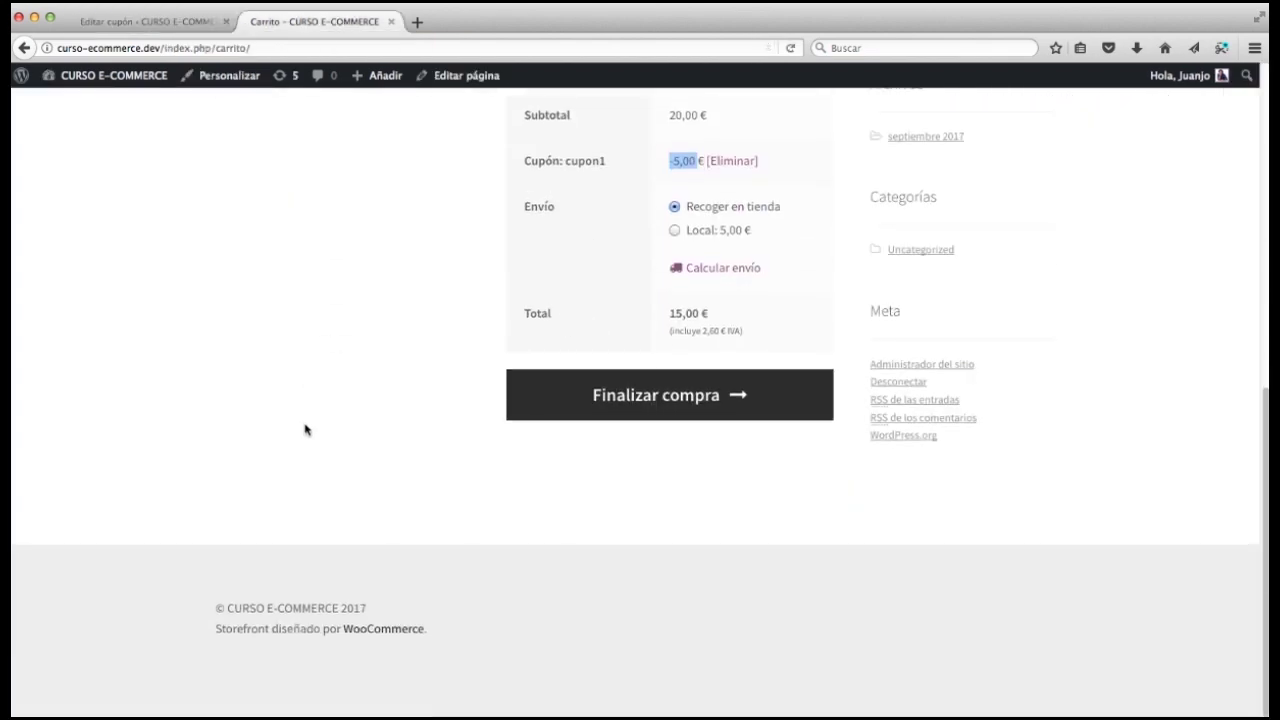
{"action": "scroll", "coordinate": [306, 430], "scroll_direction": "up", "scroll_amount": 5}
{"action": "left_click", "coordinate": [235, 233]}
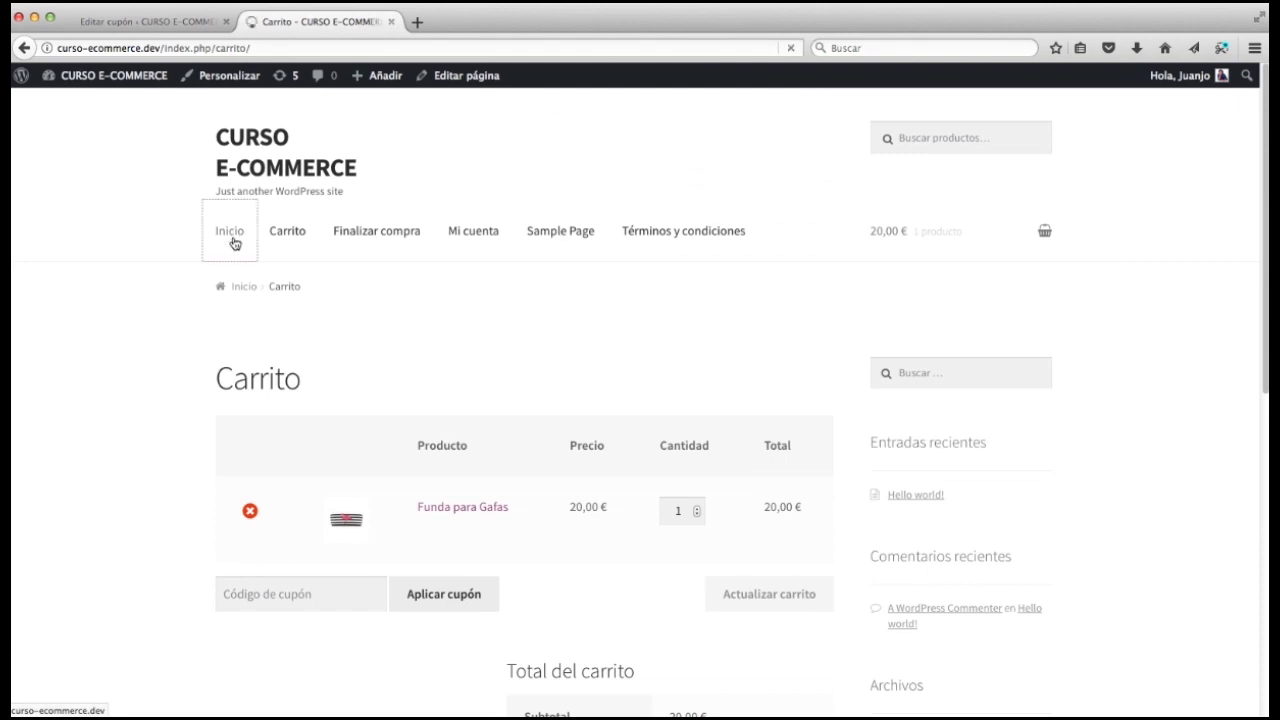
{"action": "scroll", "coordinate": [117, 505], "scroll_direction": "down", "scroll_amount": 5}
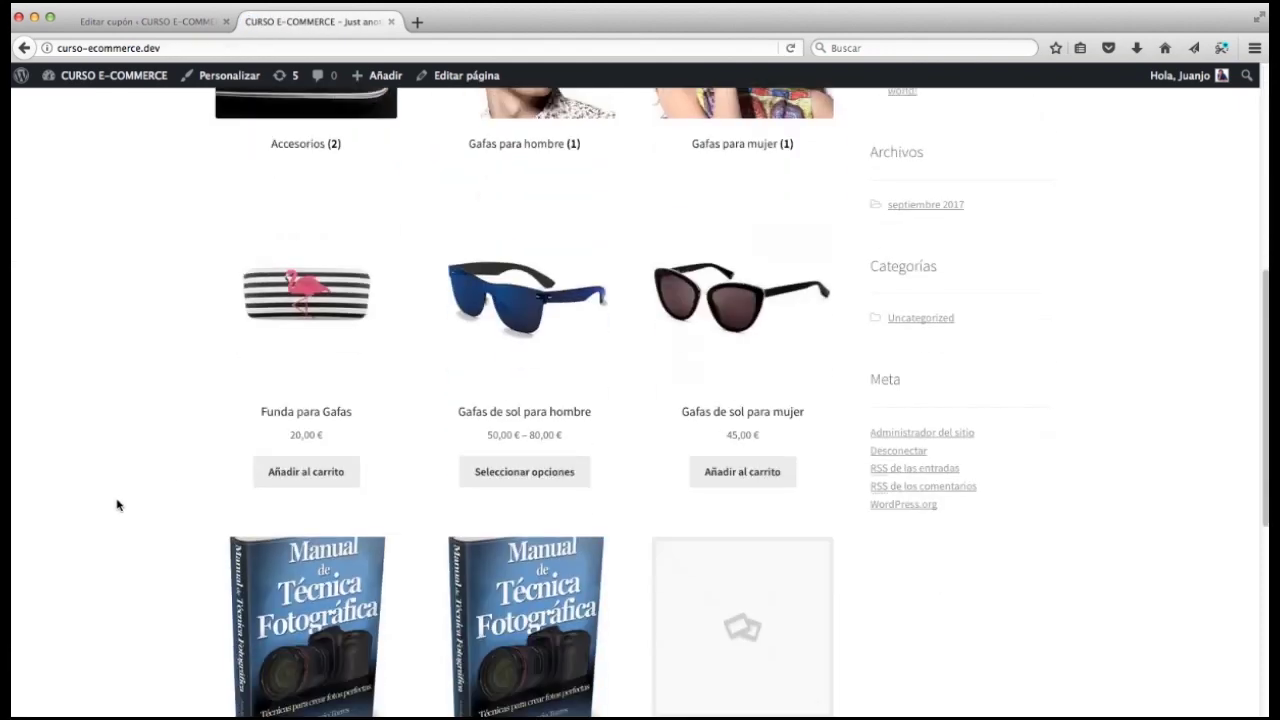
{"action": "left_click", "coordinate": [782, 435]}
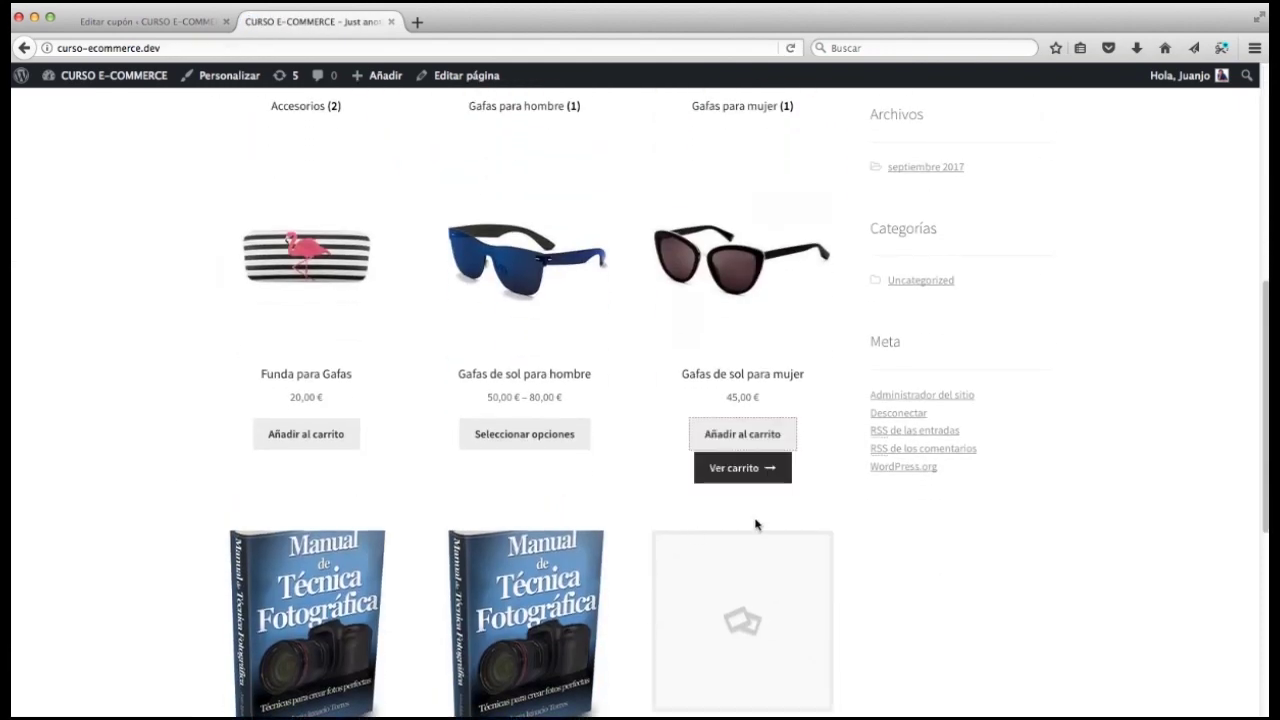
{"action": "left_click", "coordinate": [750, 475]}
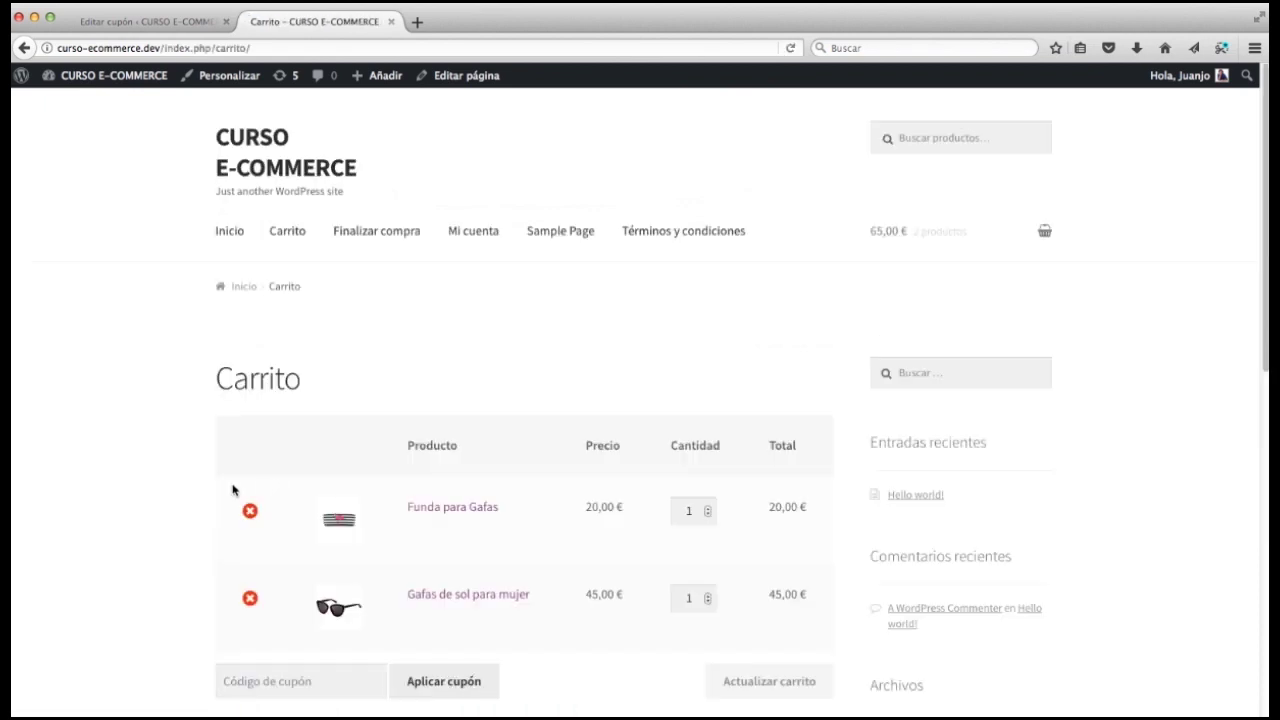
{"action": "scroll", "coordinate": [114, 503], "scroll_direction": "down", "scroll_amount": 3}
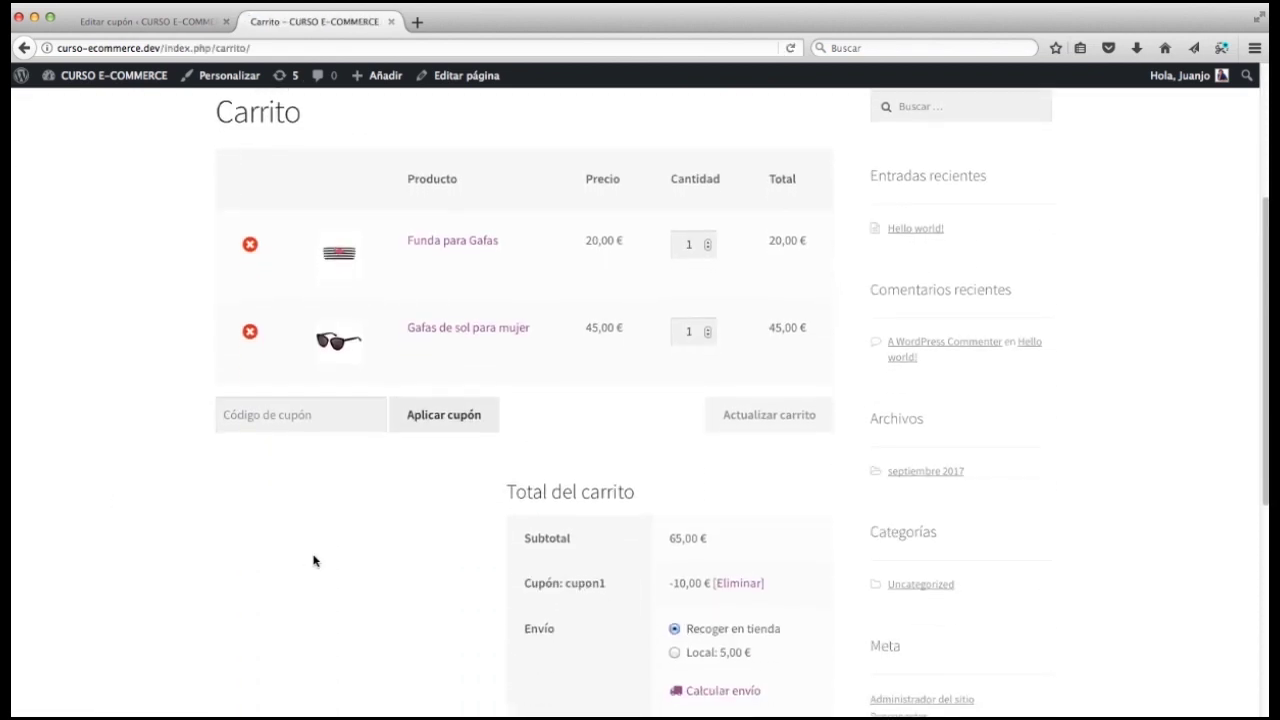
{"action": "scroll", "coordinate": [313, 561], "scroll_direction": "down", "scroll_amount": 1}
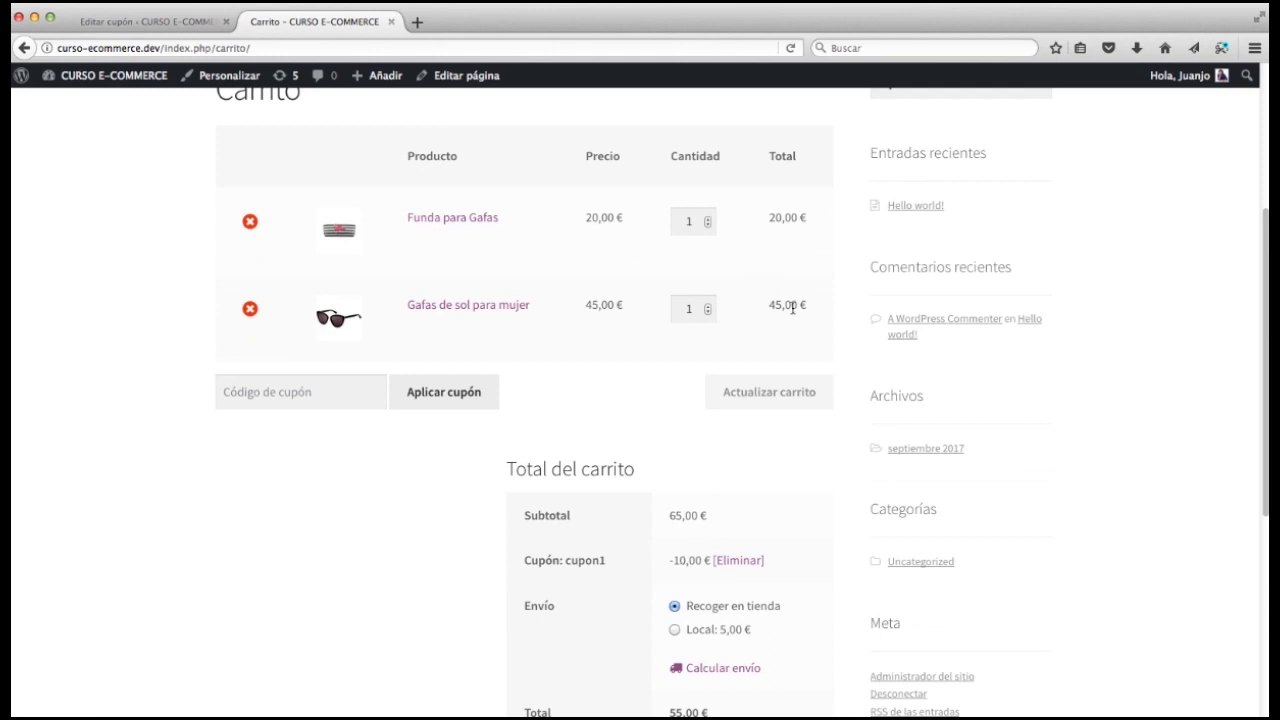
Step: Return to cupon1's edit page and clear its expiry date
{"action": "key", "text": "ctrl+shift+Tab"}
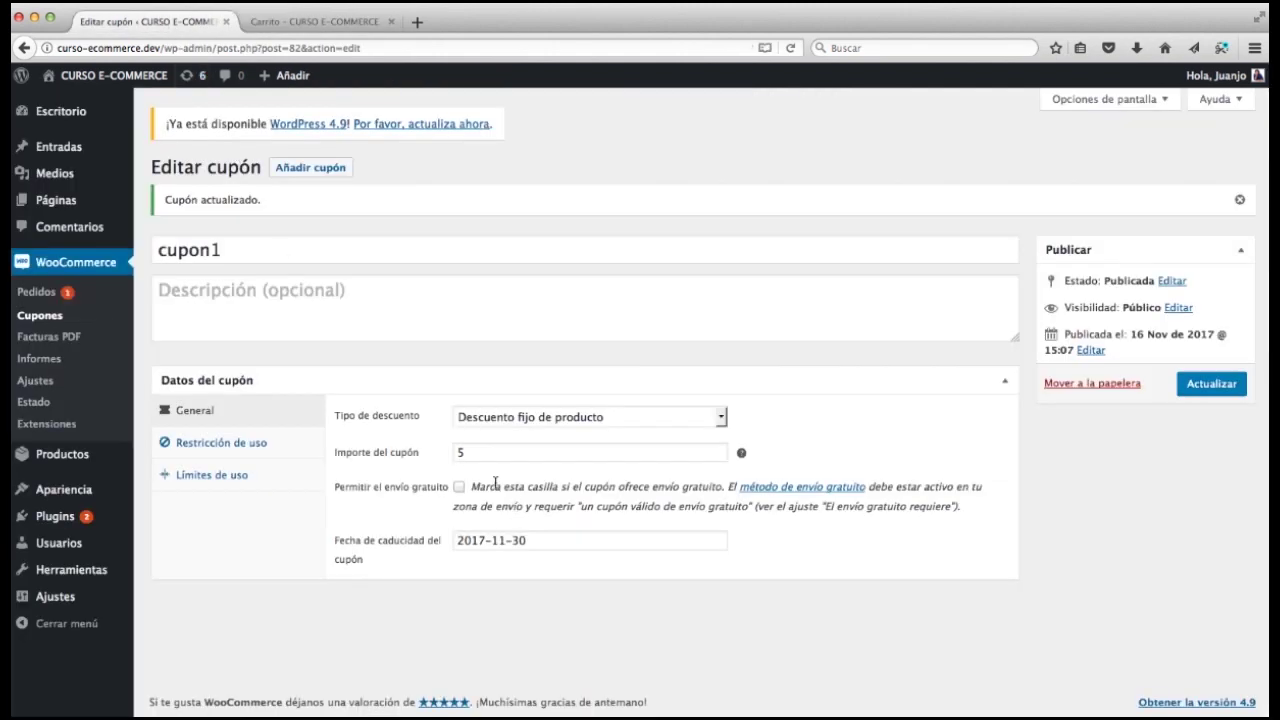
{"action": "left_click", "coordinate": [508, 417]}
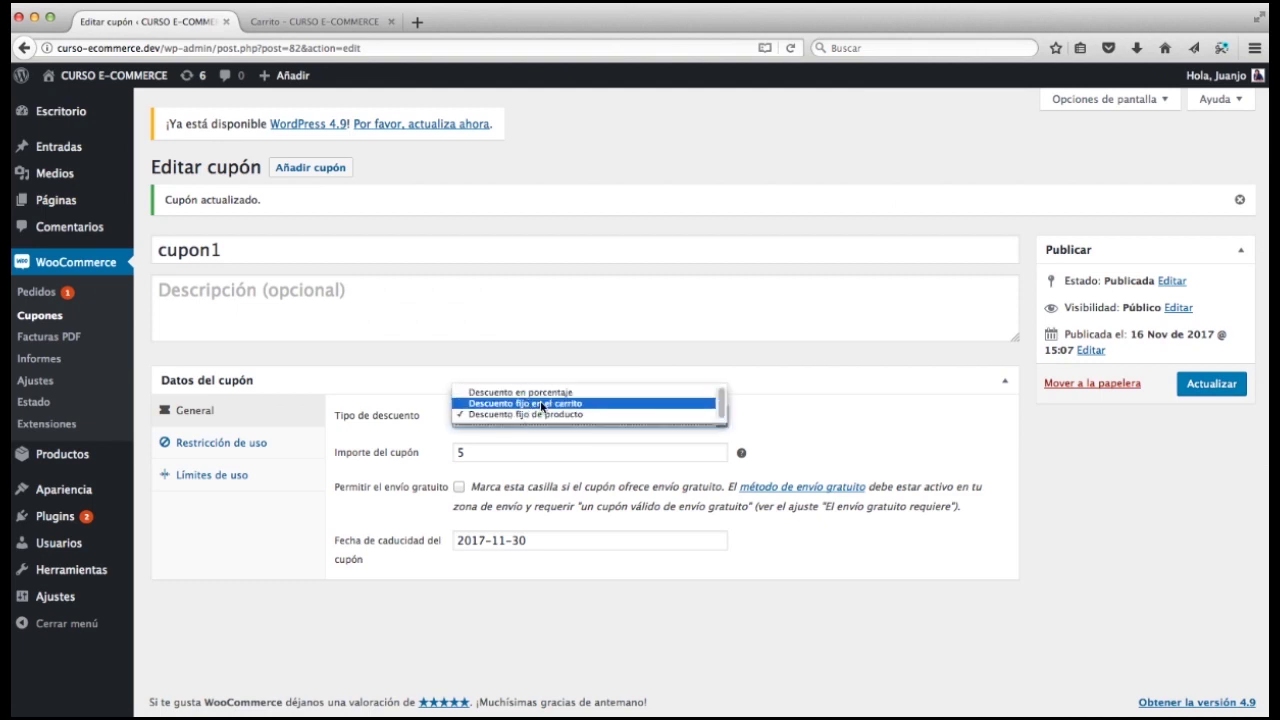
{"action": "left_click", "coordinate": [519, 449]}
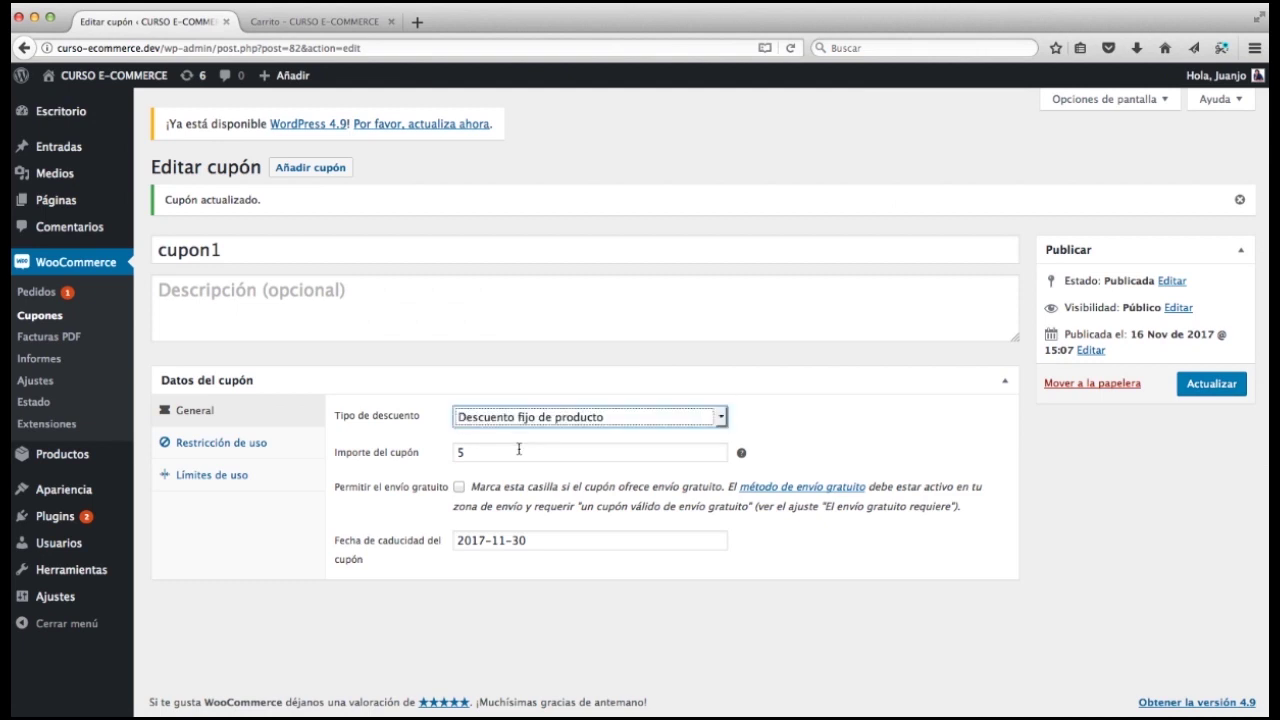
{"action": "left_click", "coordinate": [558, 544]}
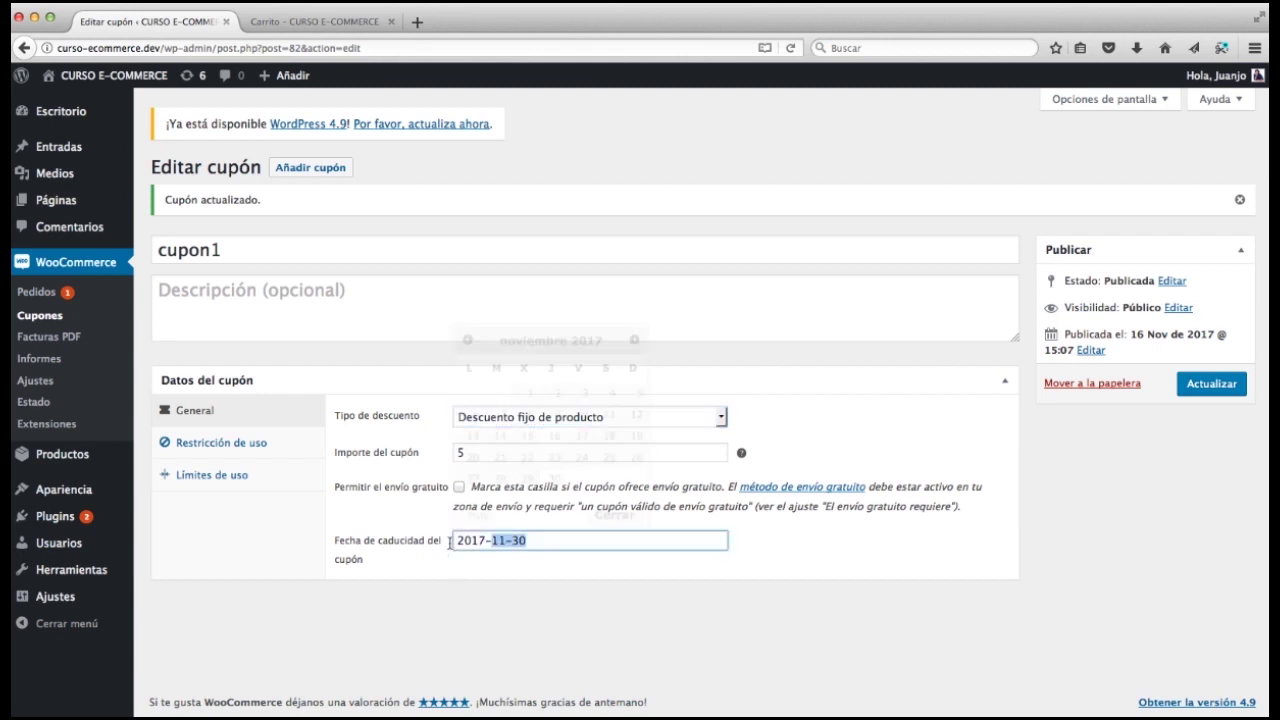
{"action": "key", "text": "BackSpace"}
{"action": "left_click", "coordinate": [532, 599]}
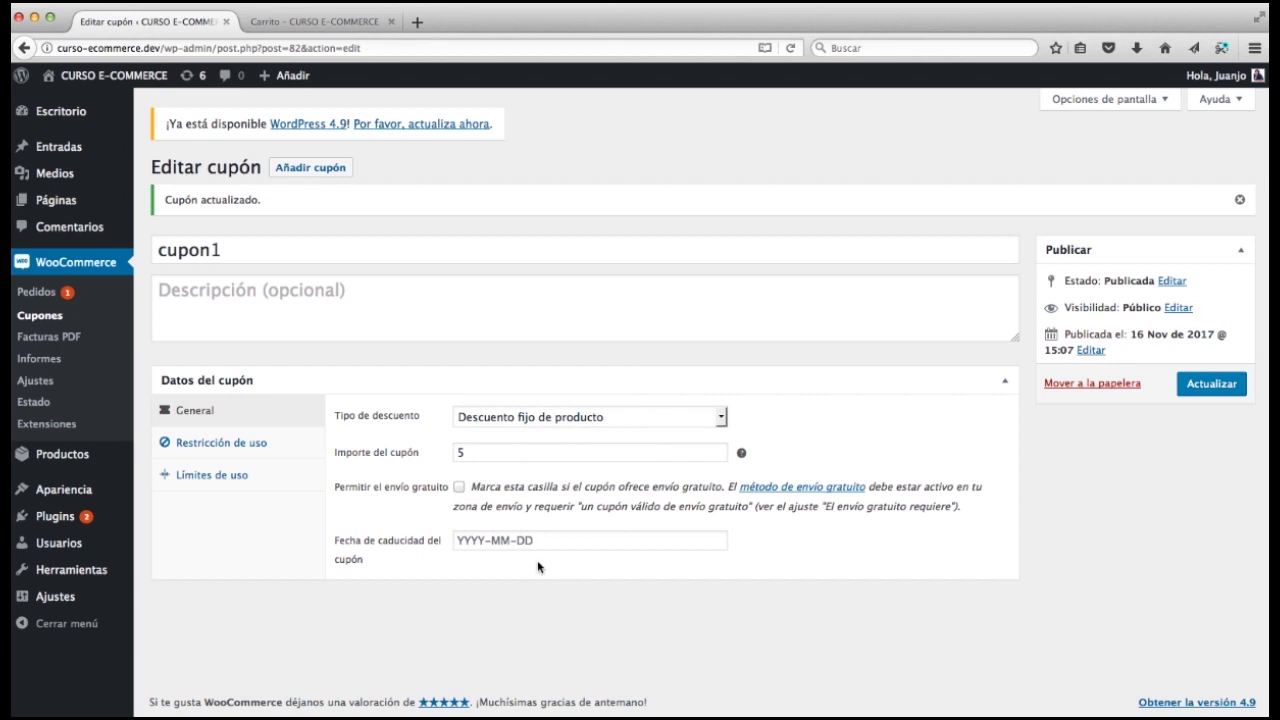
Step: In cupon1's usage restrictions, set the minimum spend to 50 and enable both Uso individual and Excluir los artículos en oferta
{"action": "left_click", "coordinate": [235, 449]}
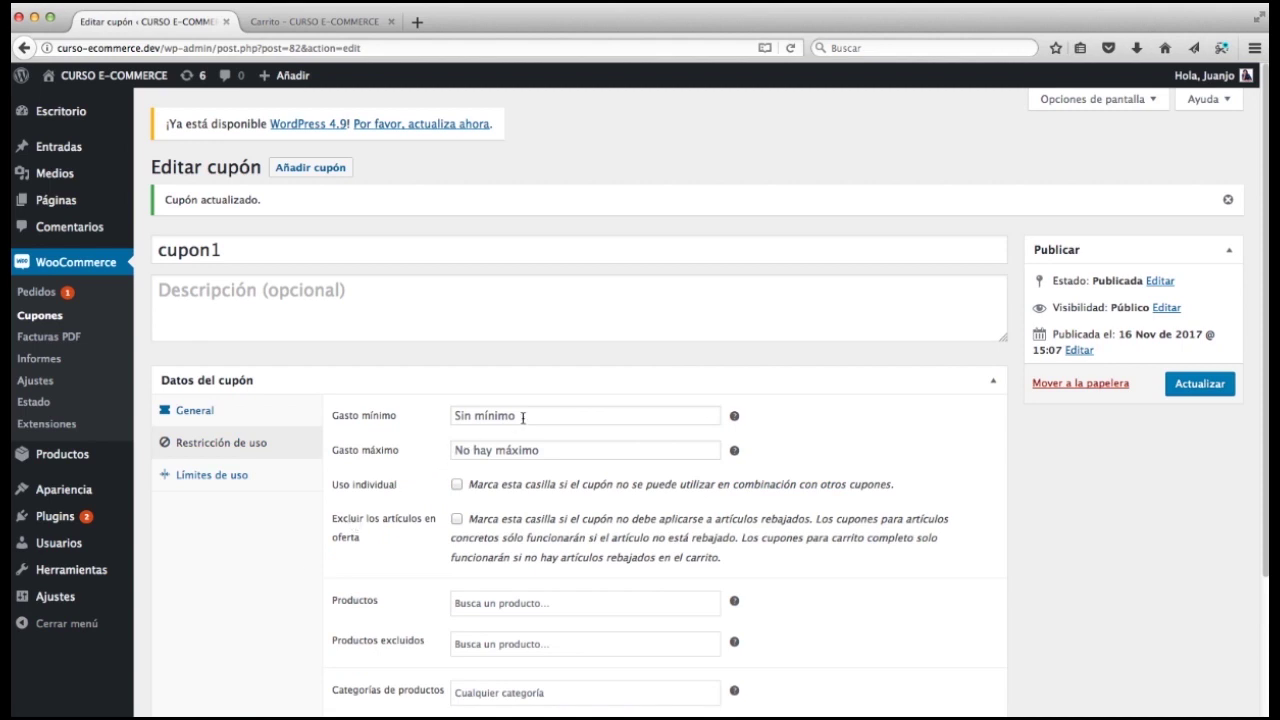
{"action": "left_click", "coordinate": [526, 415]}
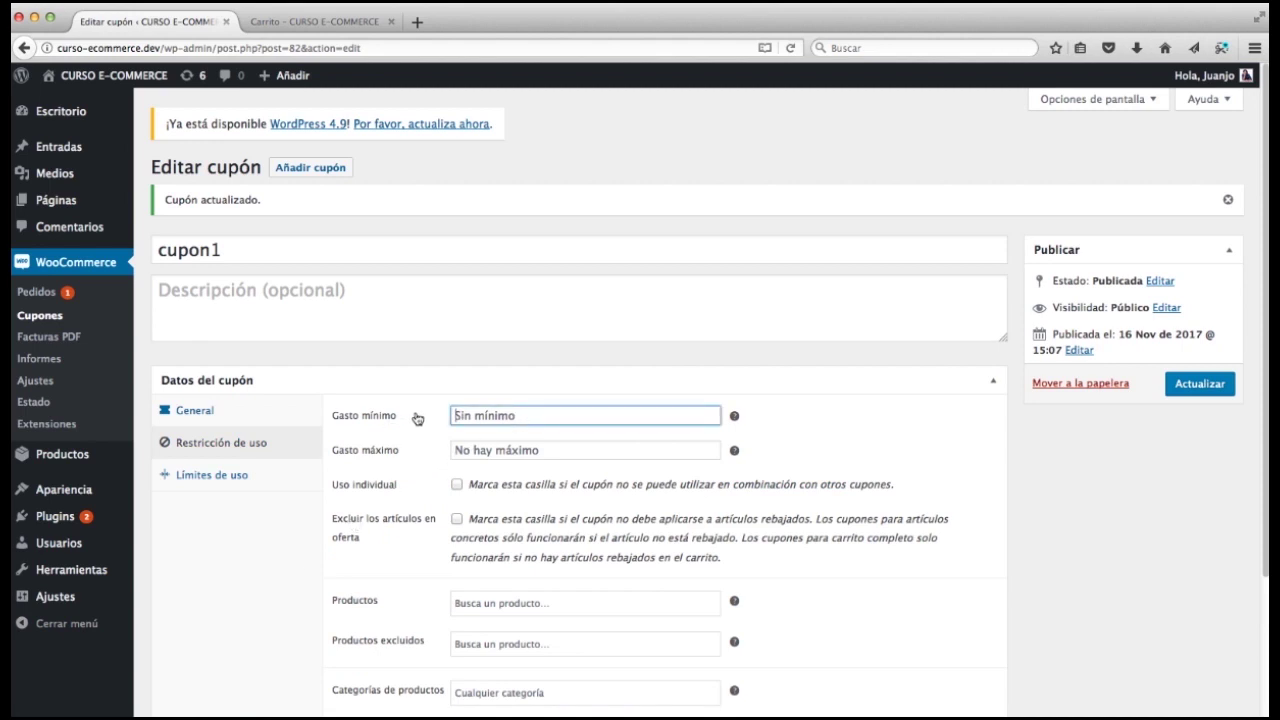
{"action": "left_click", "coordinate": [491, 416]}
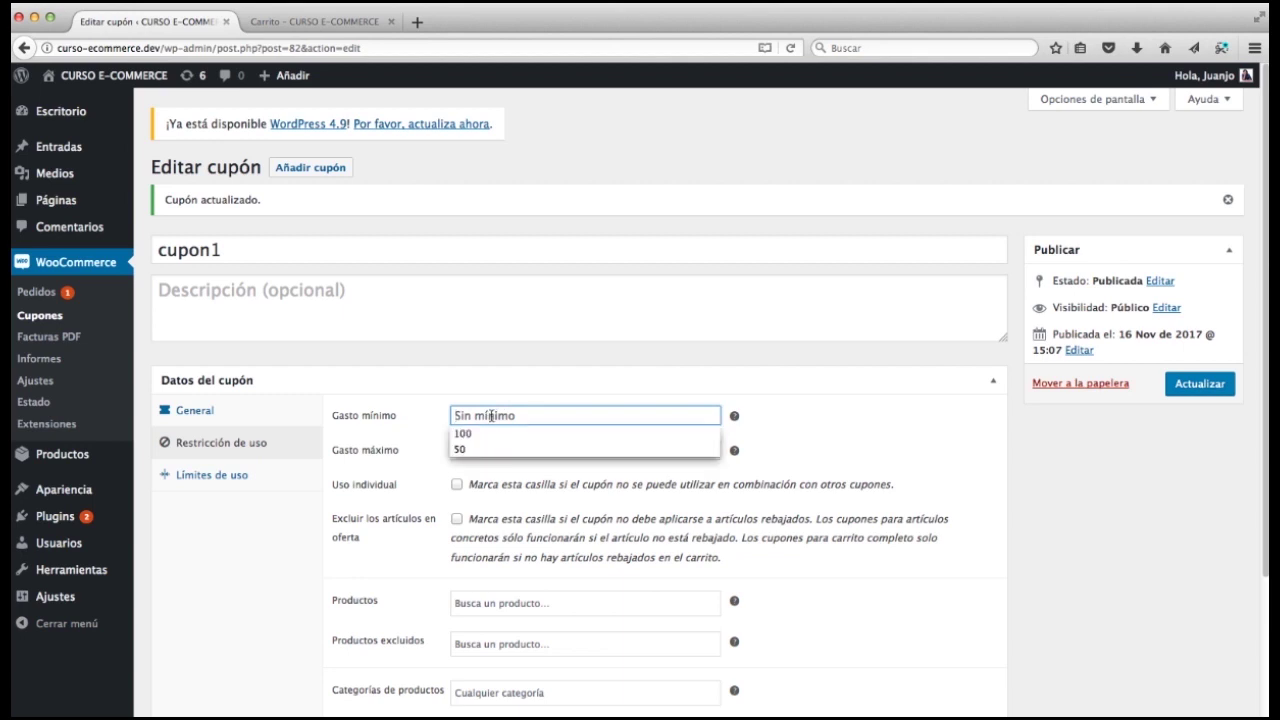
{"action": "left_click", "coordinate": [462, 449]}
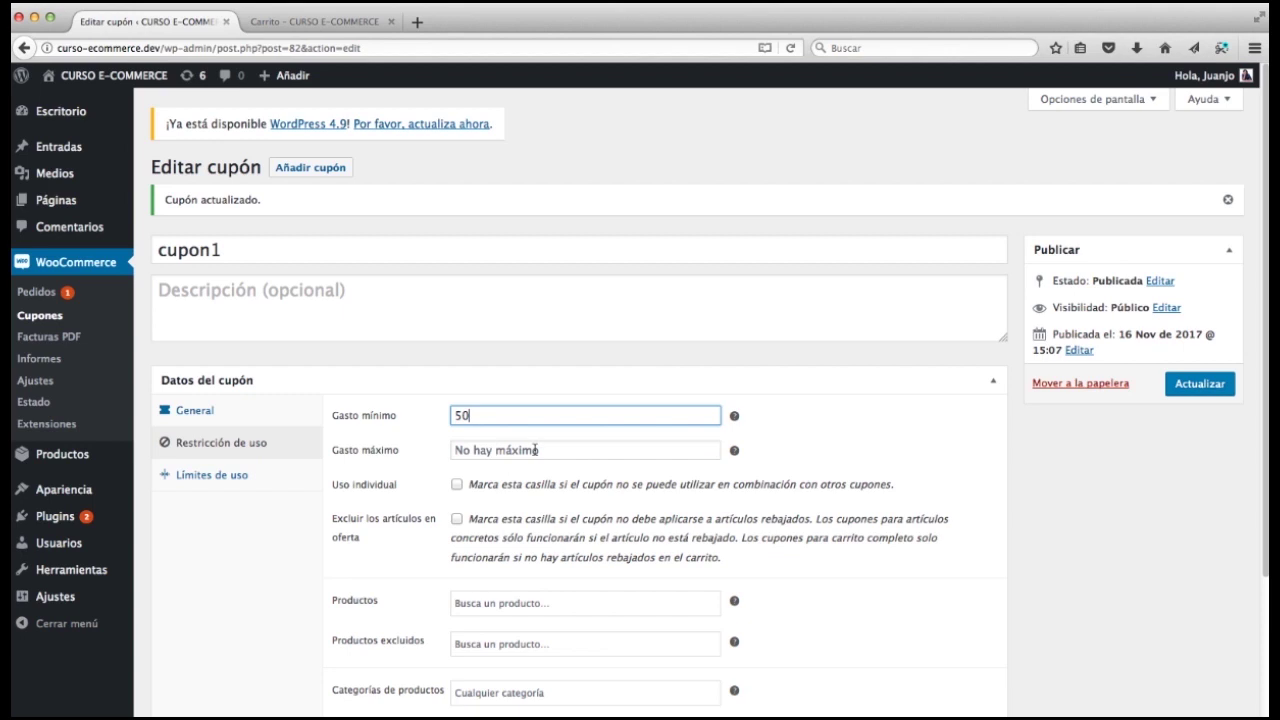
{"action": "left_click", "coordinate": [535, 450]}
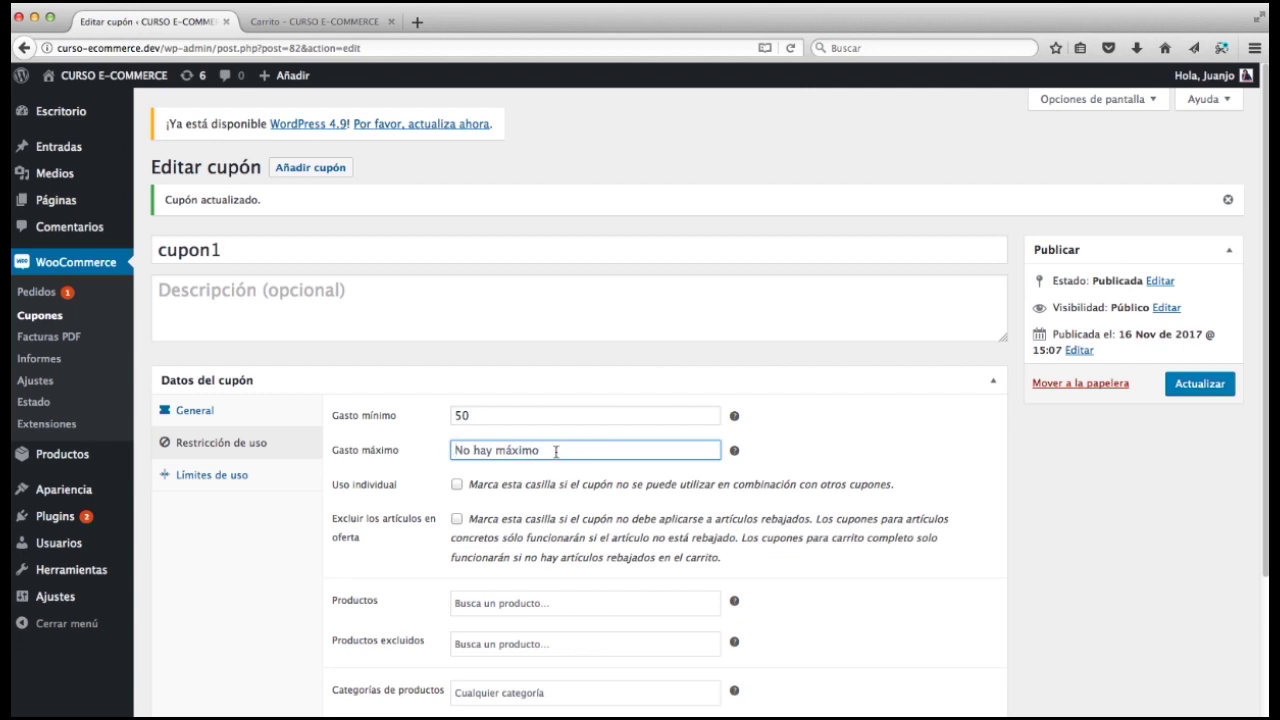
{"action": "left_click", "coordinate": [306, 541]}
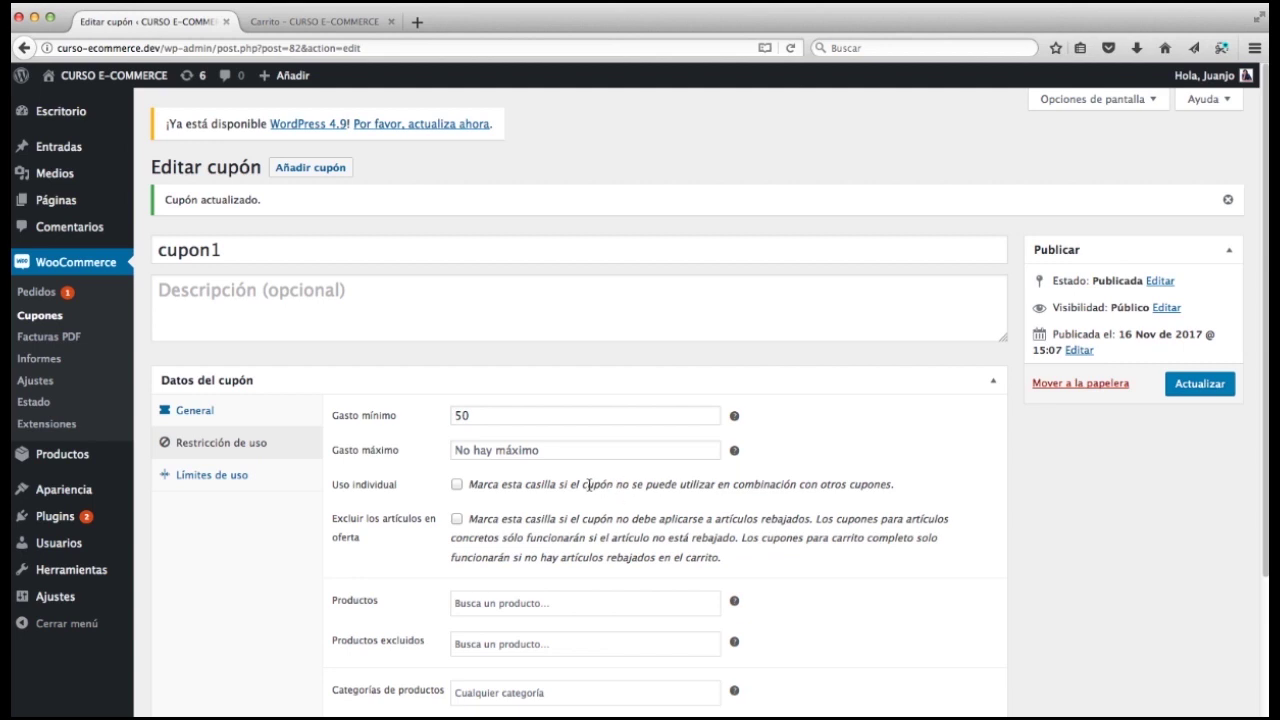
{"action": "left_click", "coordinate": [457, 487]}
{"action": "left_click", "coordinate": [457, 519]}
Step: Restrict the coupon to the product Gafas de sol para hombre (#11) and exclude Funda para Gafas (#15)
{"action": "scroll", "coordinate": [842, 588], "scroll_direction": "down", "scroll_amount": 4}
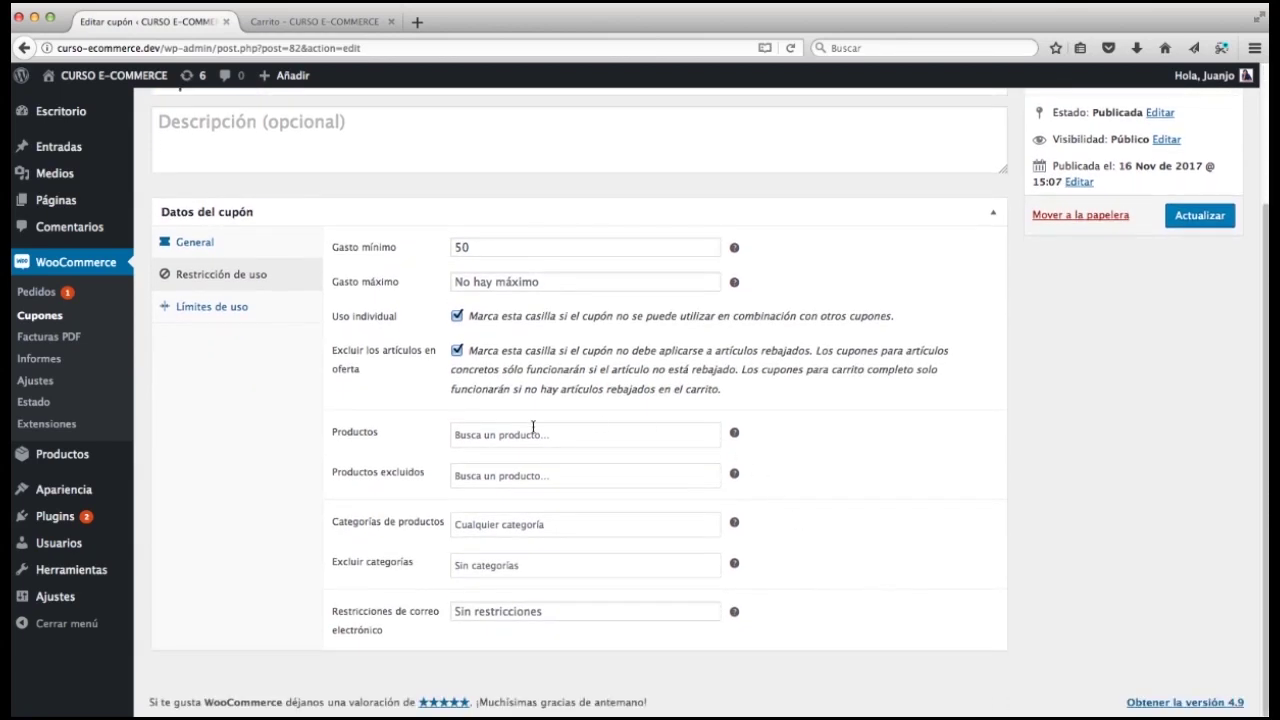
{"action": "left_click", "coordinate": [502, 434]}
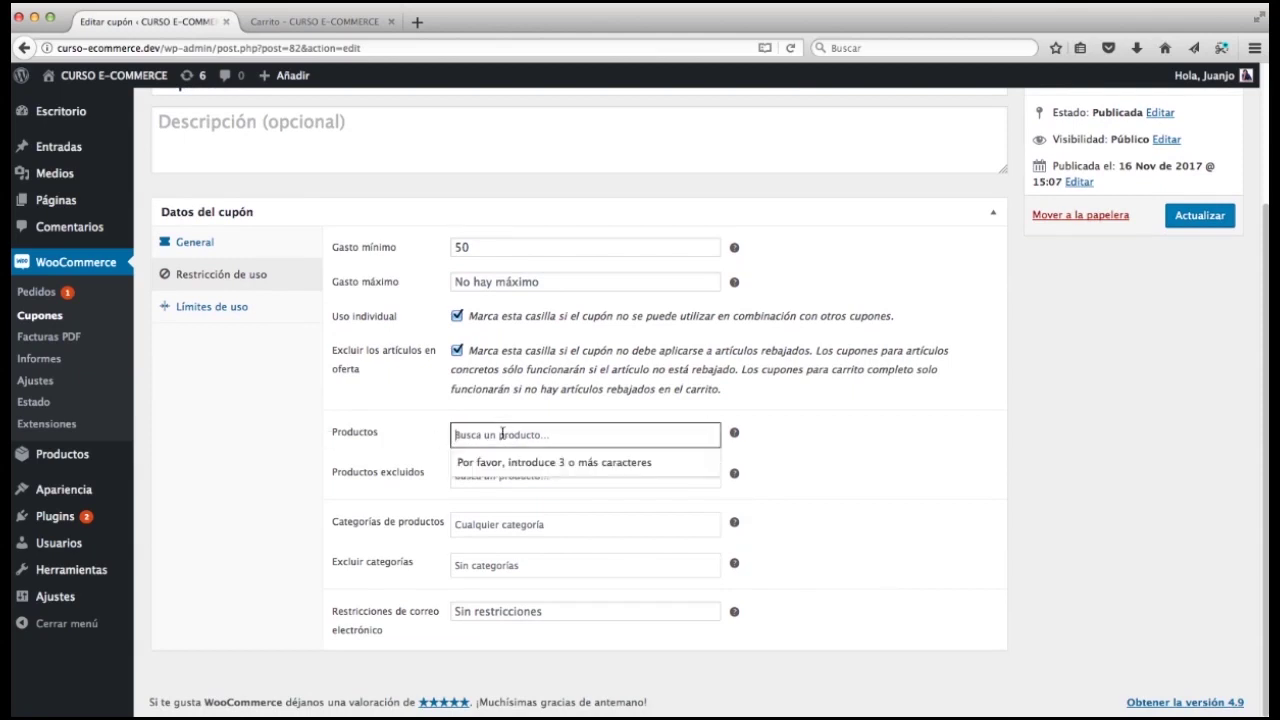
{"action": "type", "text": "gaf"}
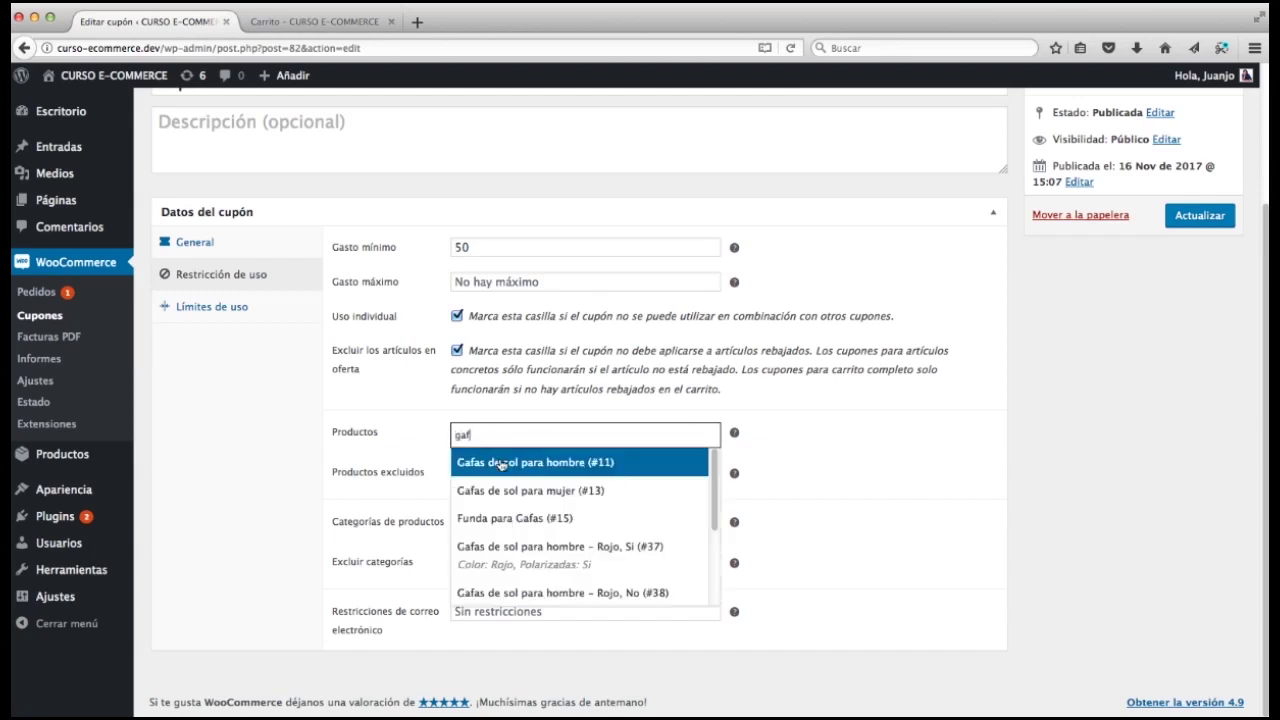
{"action": "left_click", "coordinate": [508, 462]}
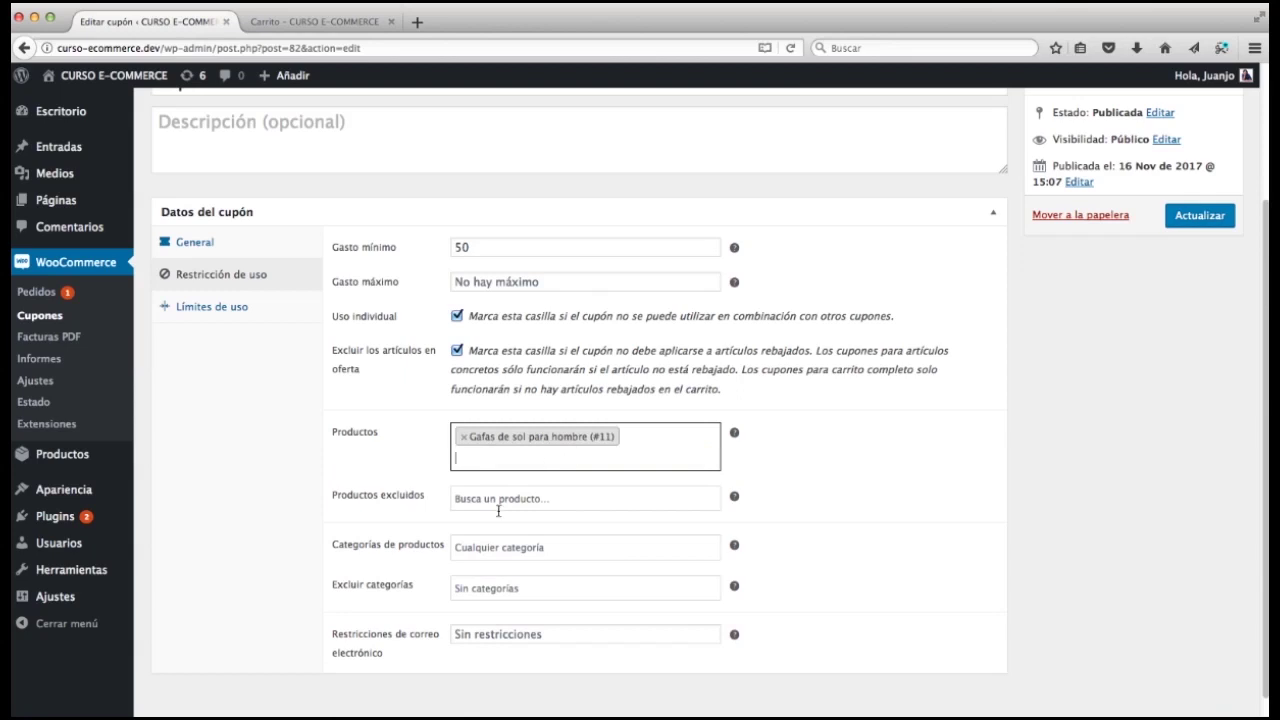
{"action": "left_click", "coordinate": [483, 498]}
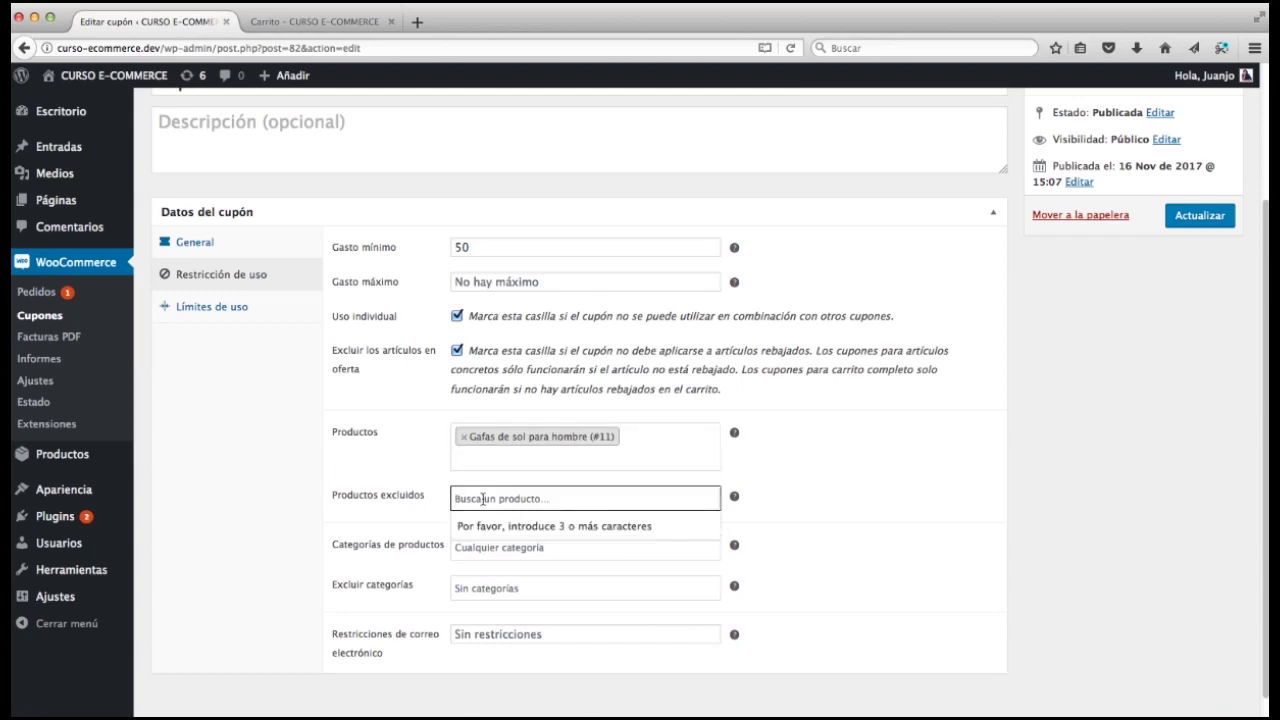
{"action": "type", "text": "gafas"}
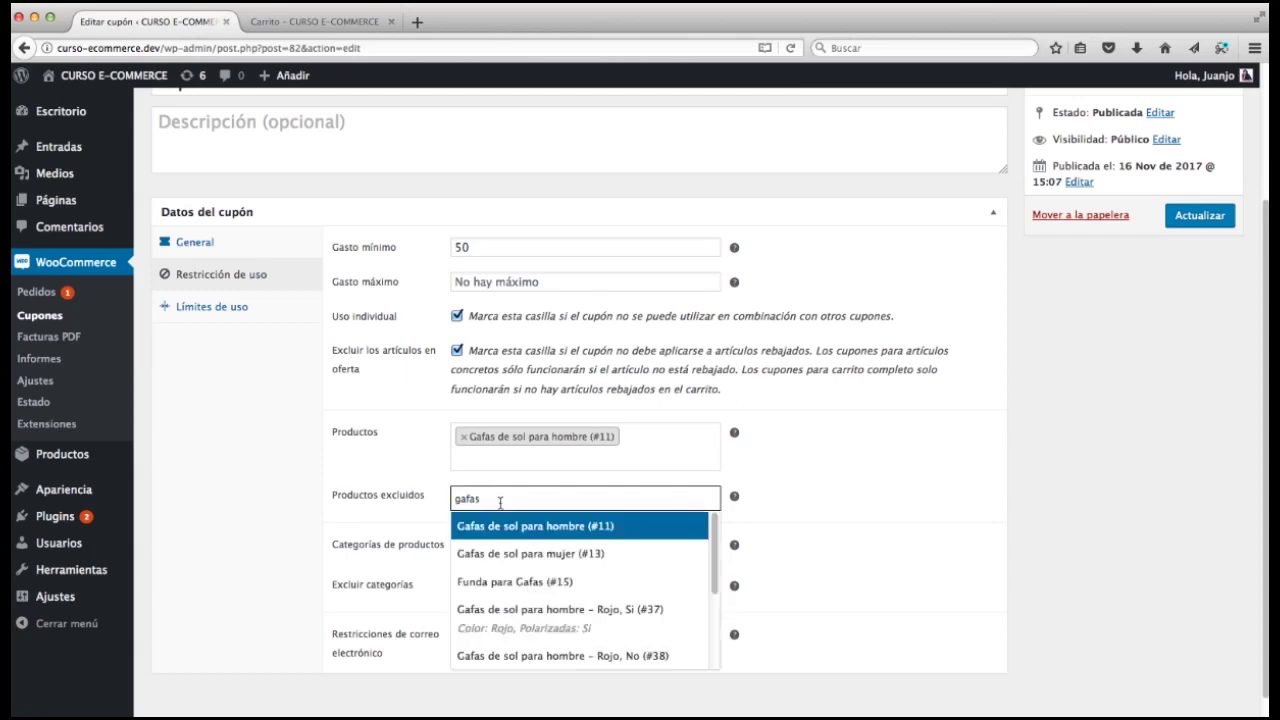
{"action": "left_click", "coordinate": [510, 588]}
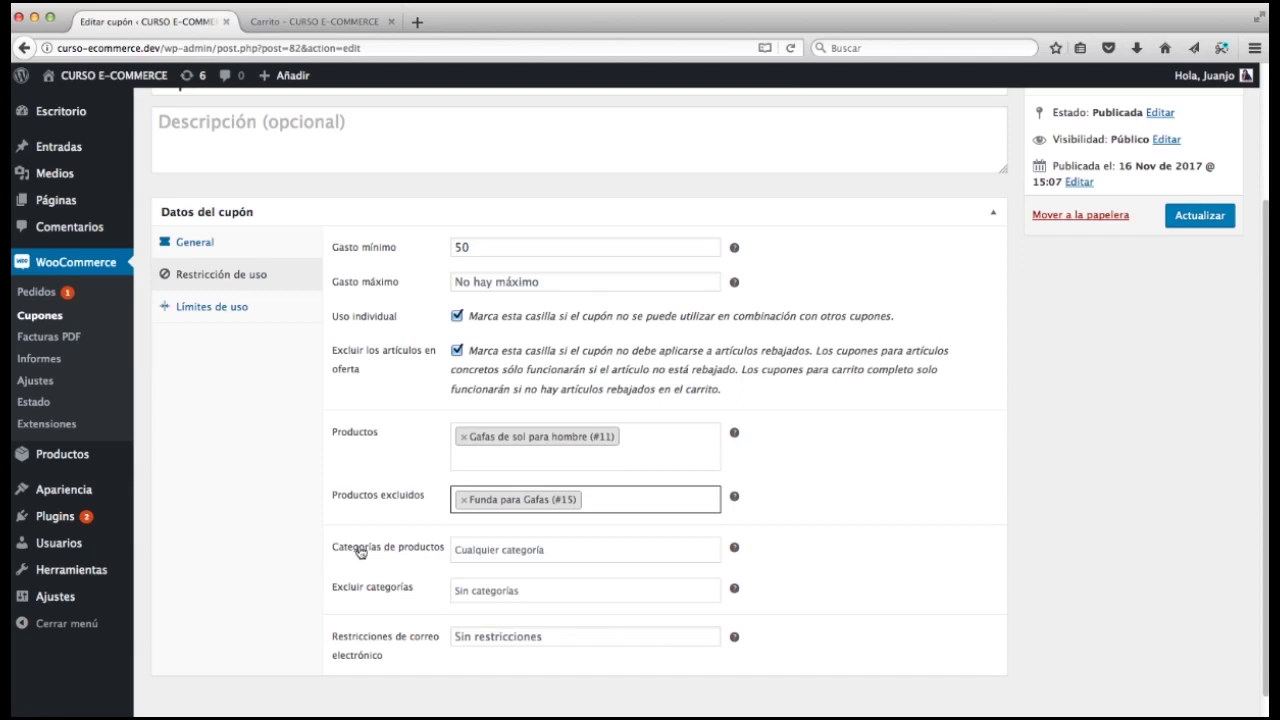
Step: Limit the coupon to the category Gafas para hombre and exclude the category Gafas para mujer
{"action": "left_click", "coordinate": [510, 550]}
{"action": "left_click", "coordinate": [519, 606]}
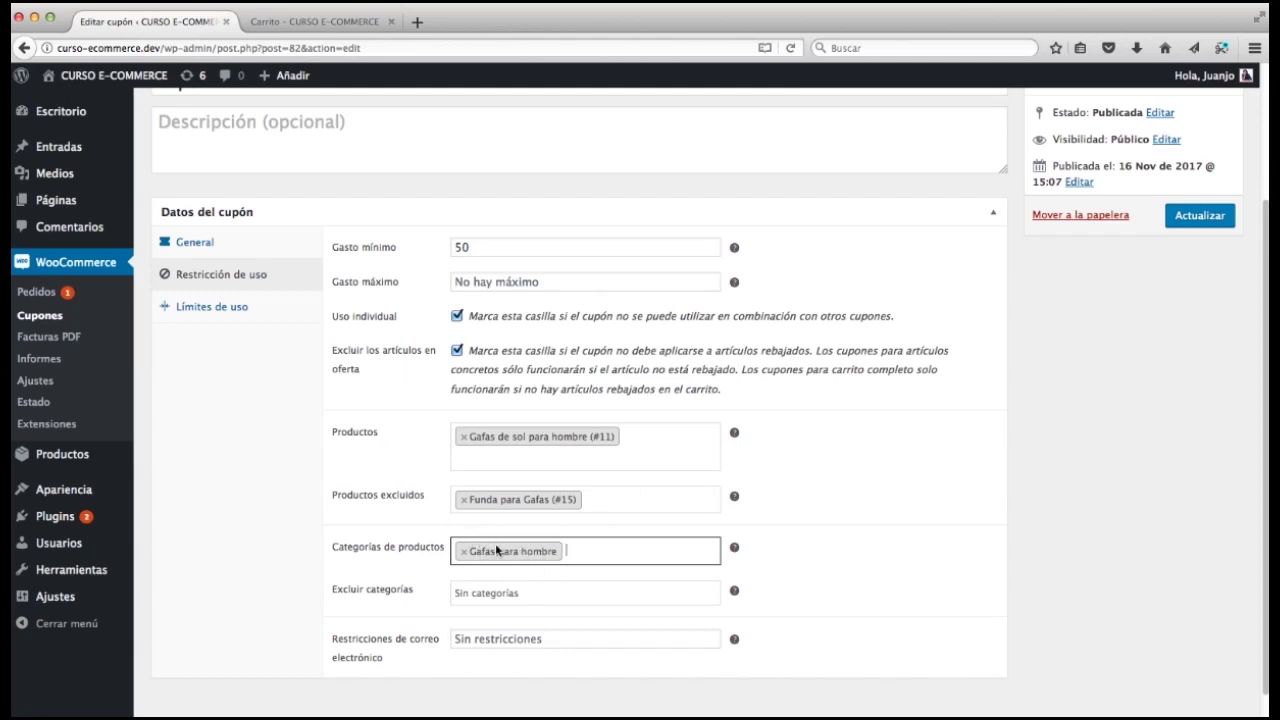
{"action": "left_click", "coordinate": [500, 592]}
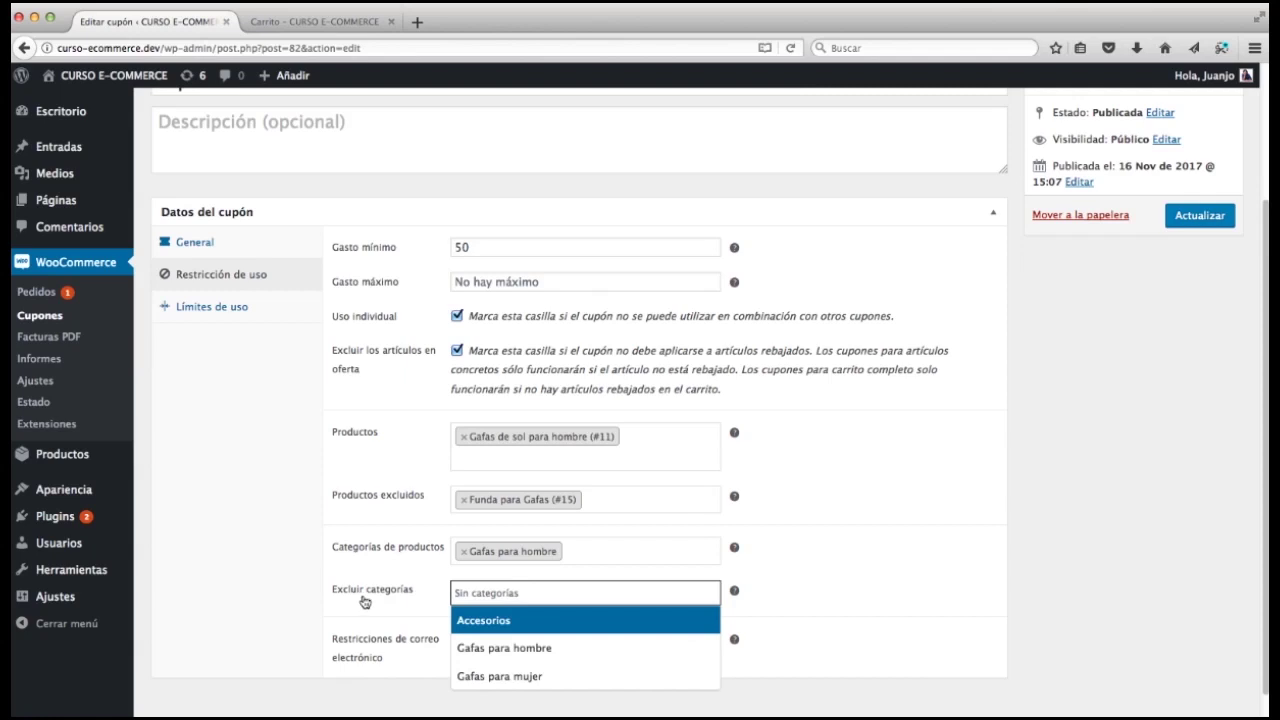
{"action": "left_click", "coordinate": [500, 676]}
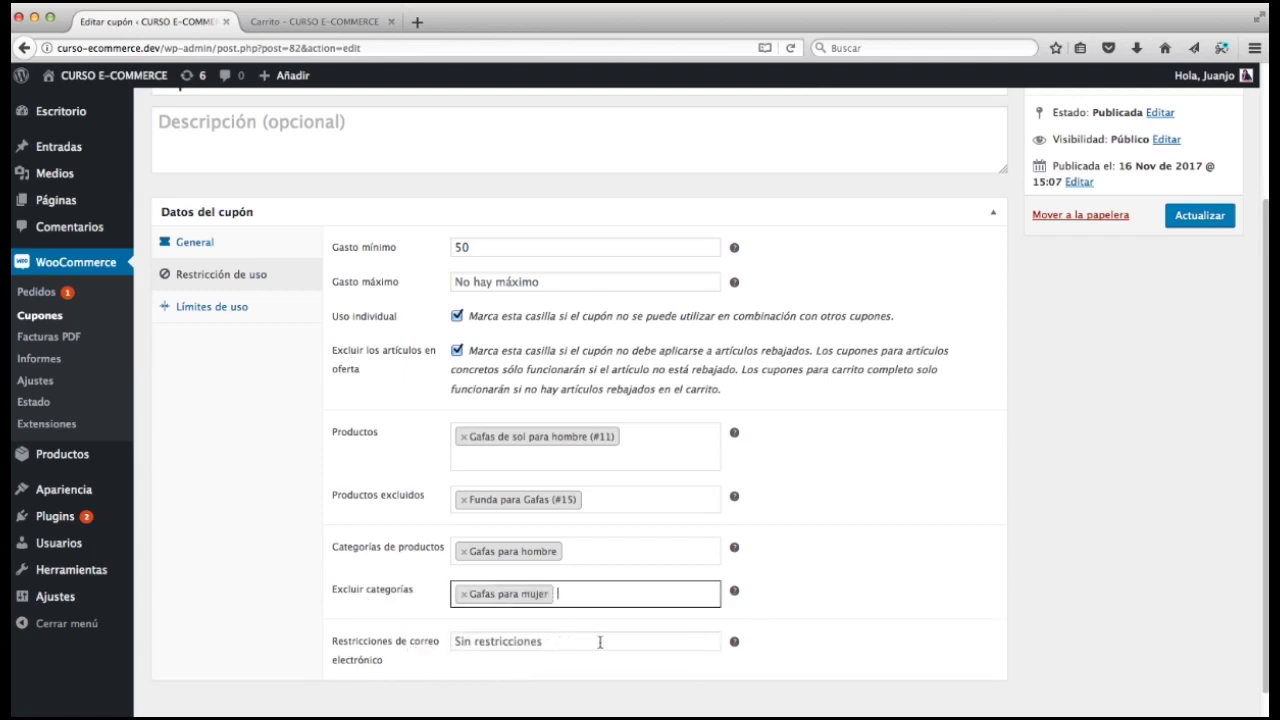
Step: Review the coupon's email restriction and usage limit options, and update the coupon
{"action": "left_click", "coordinate": [603, 641]}
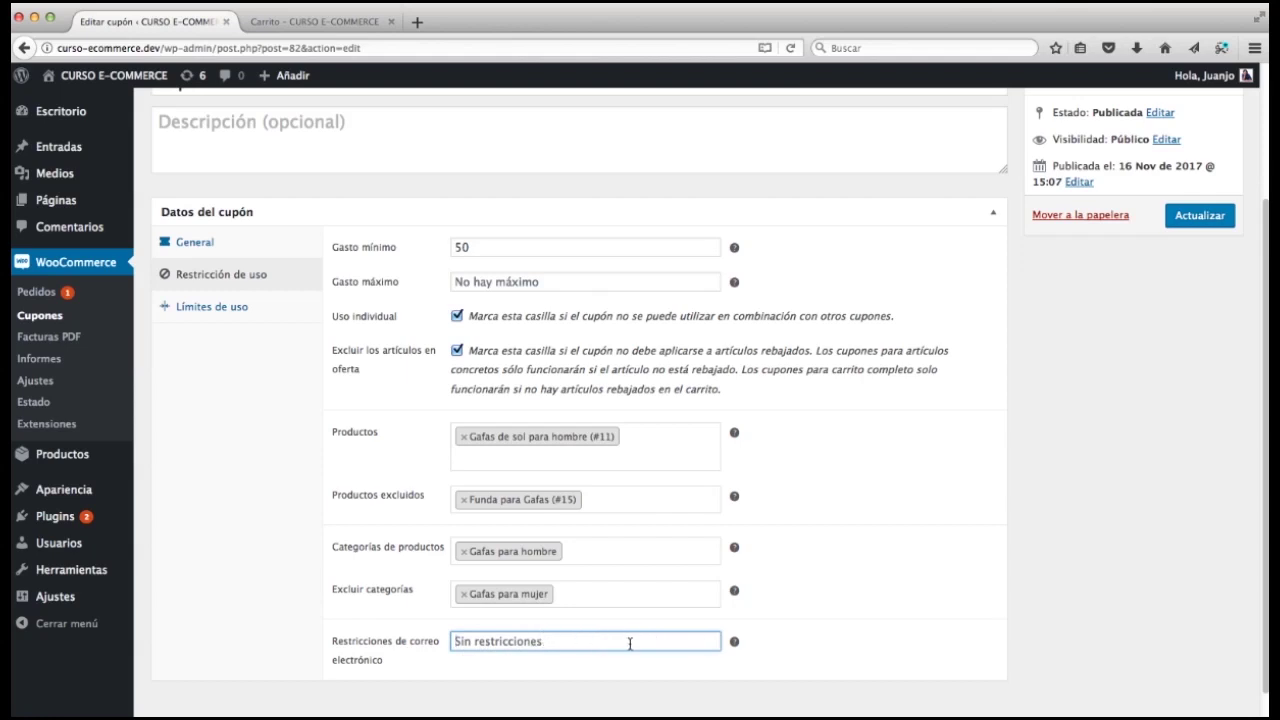
{"action": "mouse_move", "coordinate": [734, 643]}
{"action": "left_click", "coordinate": [815, 636]}
{"action": "left_click", "coordinate": [209, 310]}
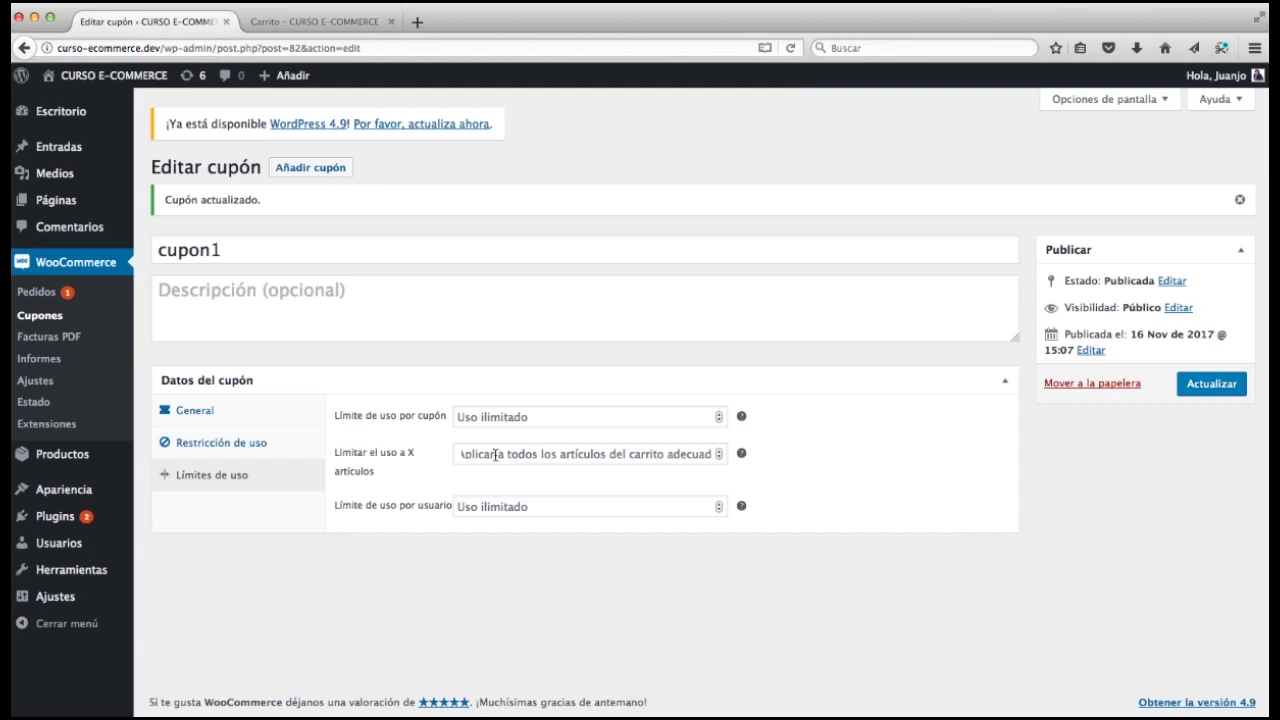
{"action": "left_click", "coordinate": [496, 508]}
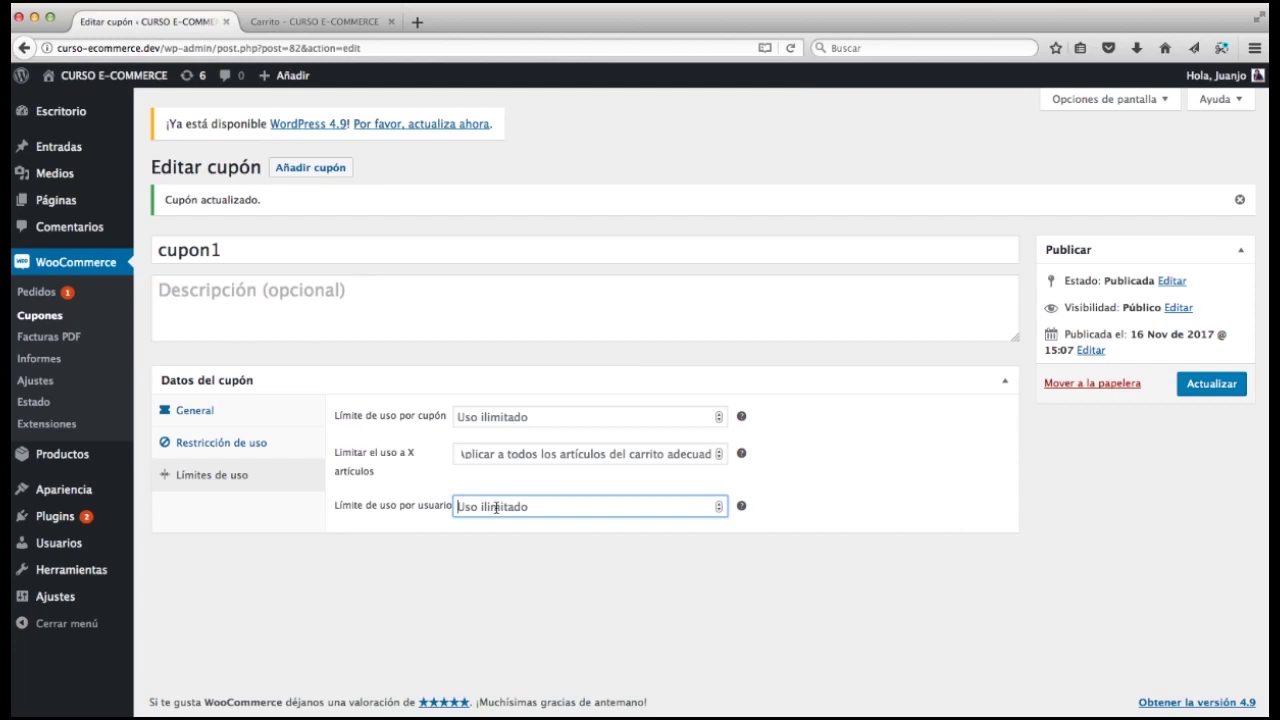
{"action": "left_click", "coordinate": [325, 545]}
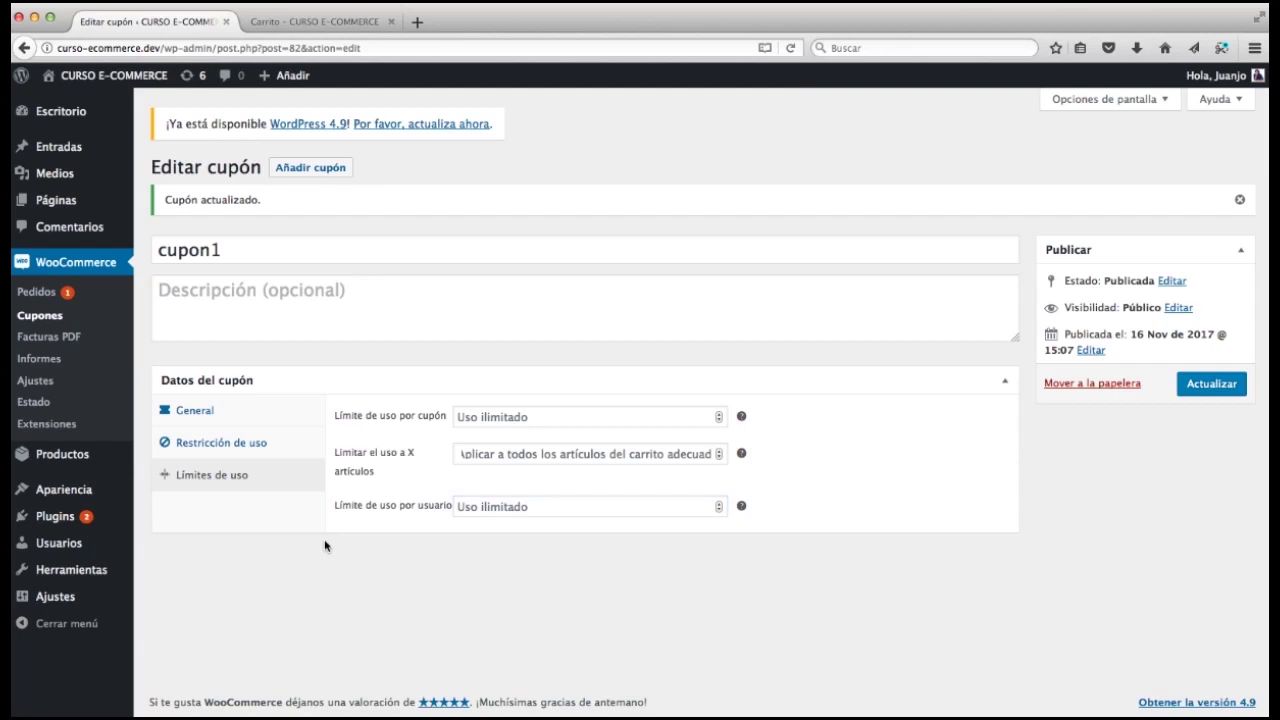
{"action": "left_click", "coordinate": [1222, 385]}
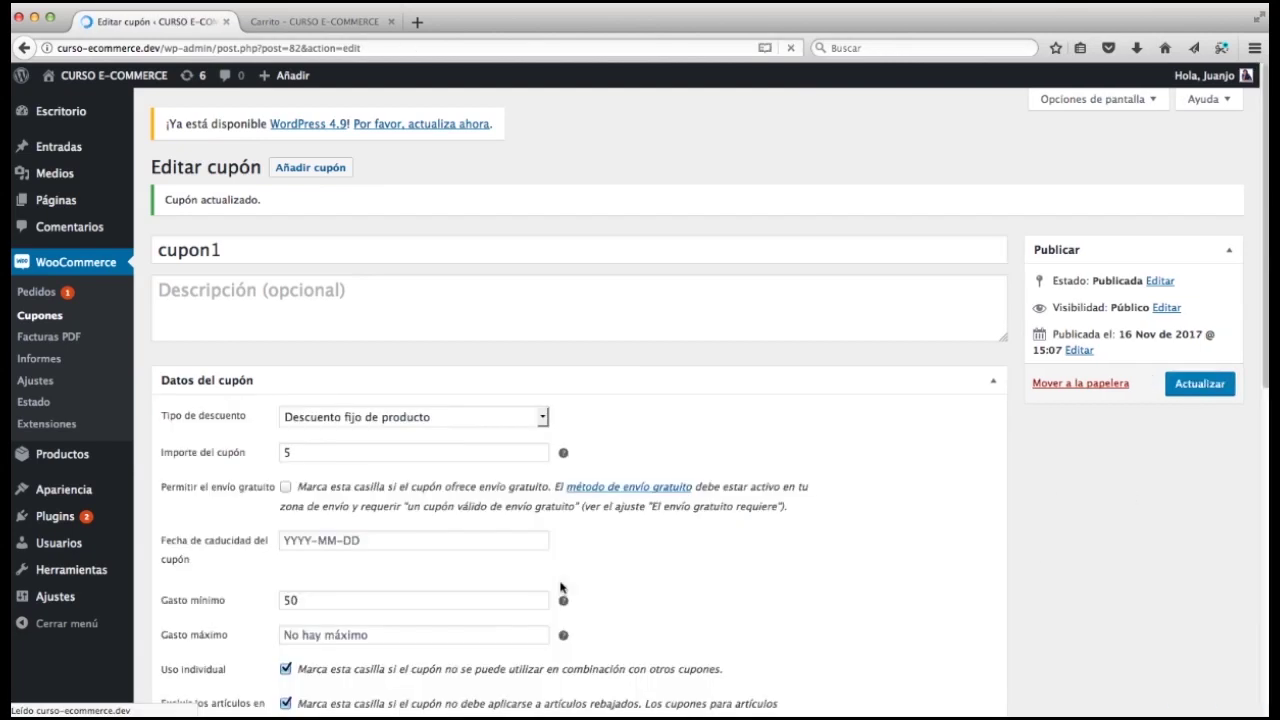
Step: Reopen the usage restrictions and clear all entries from the included and excluded products and categories
{"action": "left_click", "coordinate": [240, 447]}
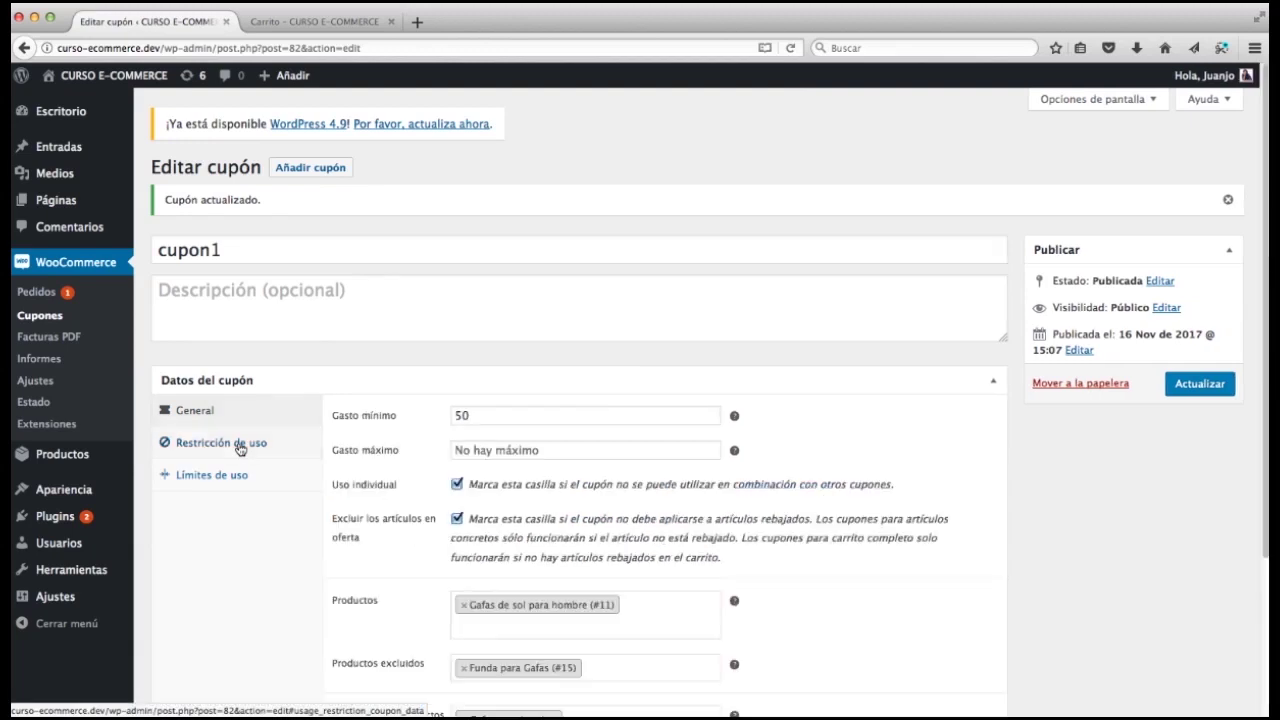
{"action": "scroll", "coordinate": [855, 483], "scroll_direction": "down", "scroll_amount": 1}
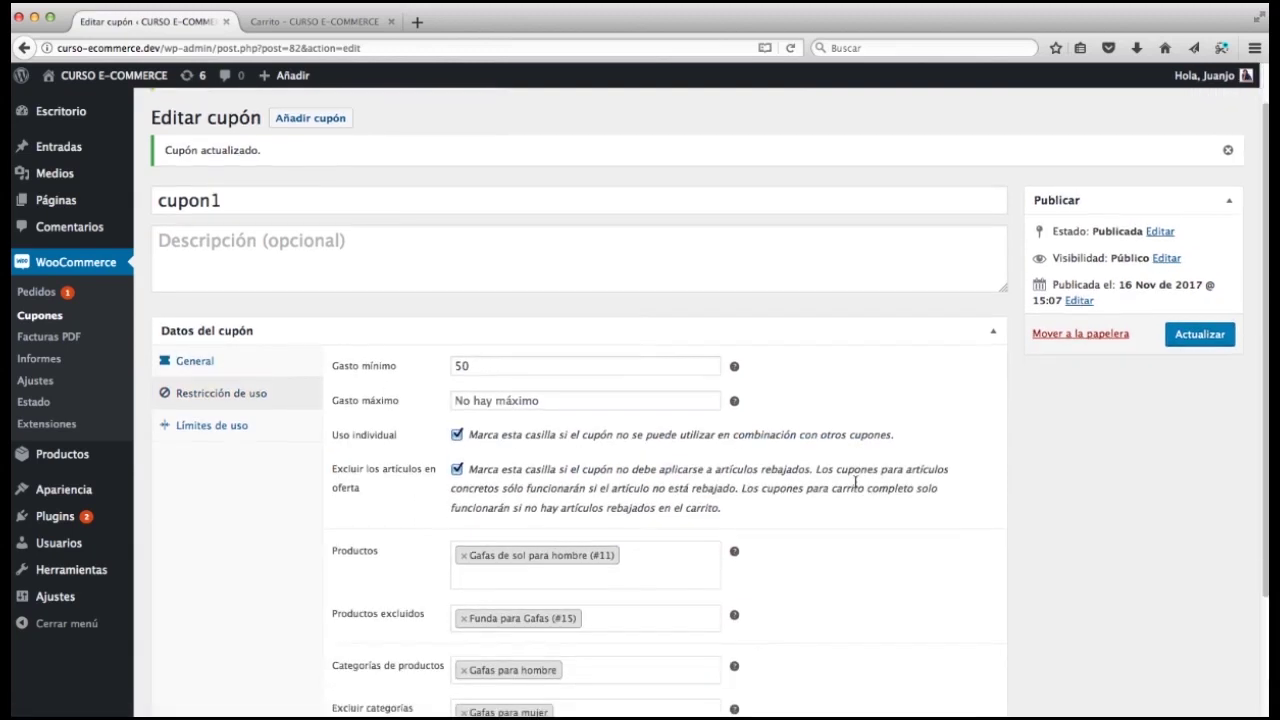
{"action": "scroll", "coordinate": [855, 483], "scroll_direction": "down", "scroll_amount": 1}
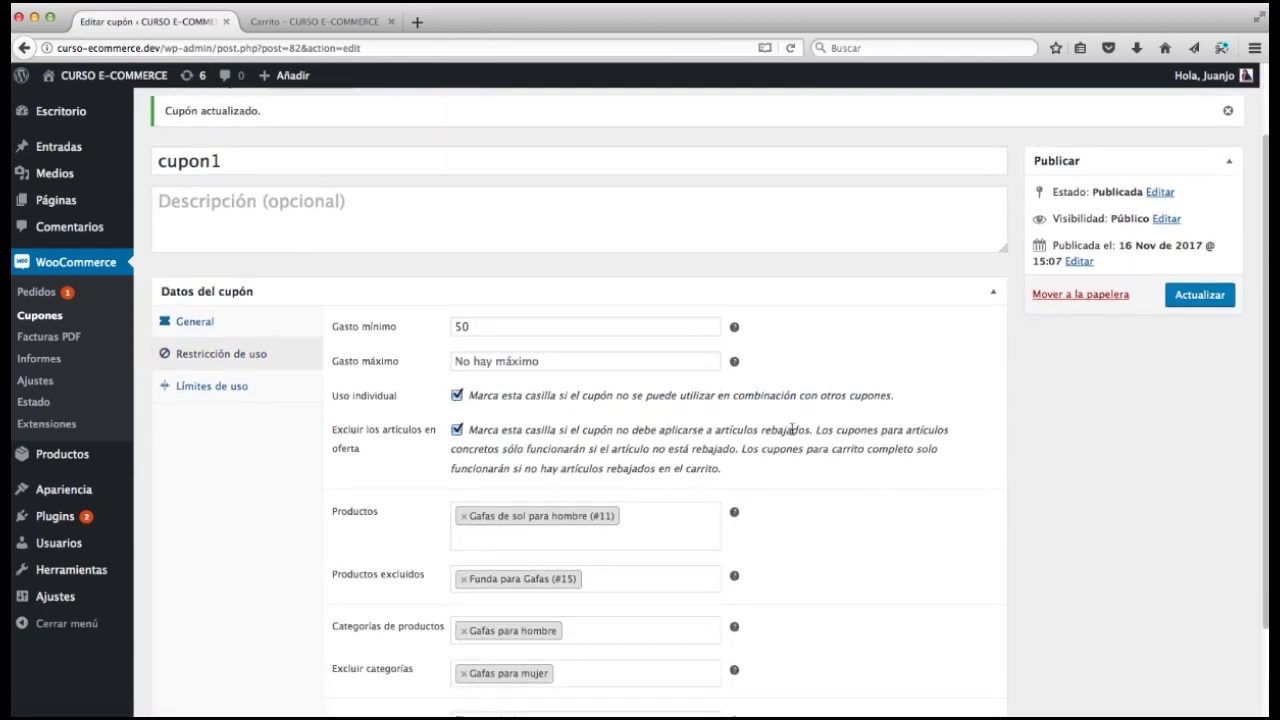
{"action": "scroll", "coordinate": [780, 430], "scroll_direction": "down", "scroll_amount": 3}
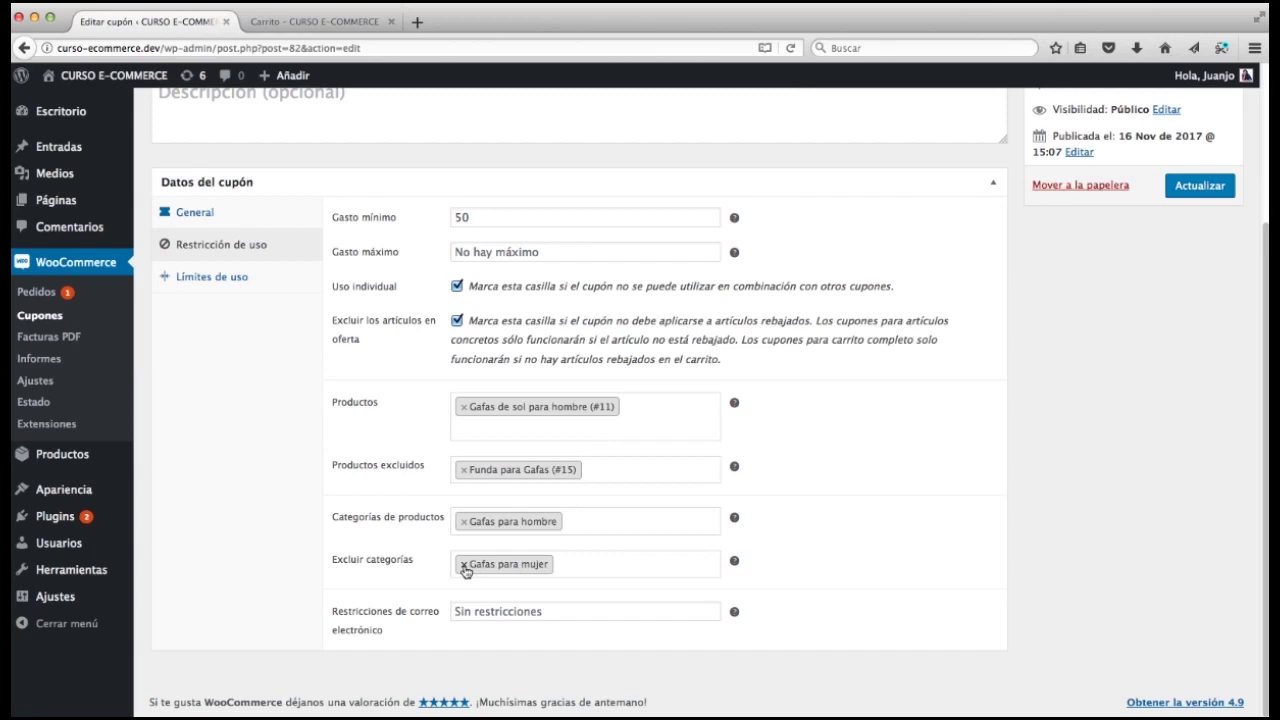
{"action": "left_click", "coordinate": [463, 564]}
{"action": "left_click", "coordinate": [463, 524]}
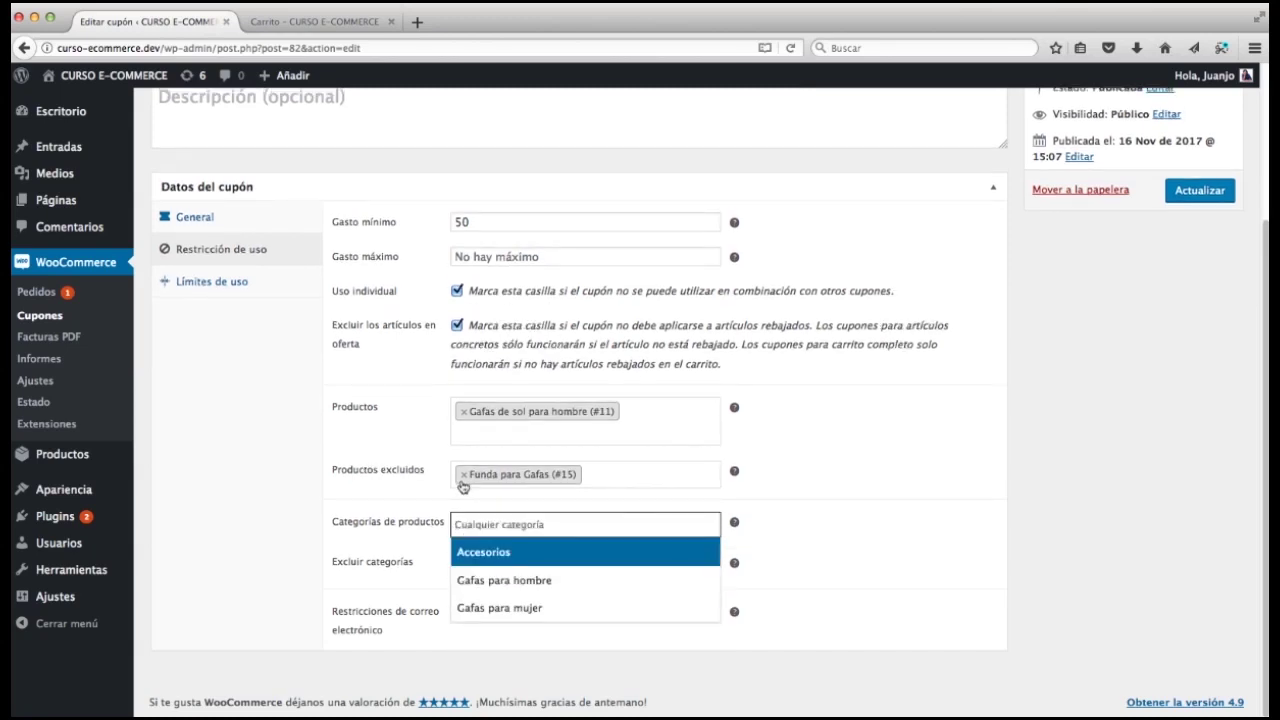
{"action": "left_click", "coordinate": [463, 472]}
{"action": "left_click", "coordinate": [463, 413]}
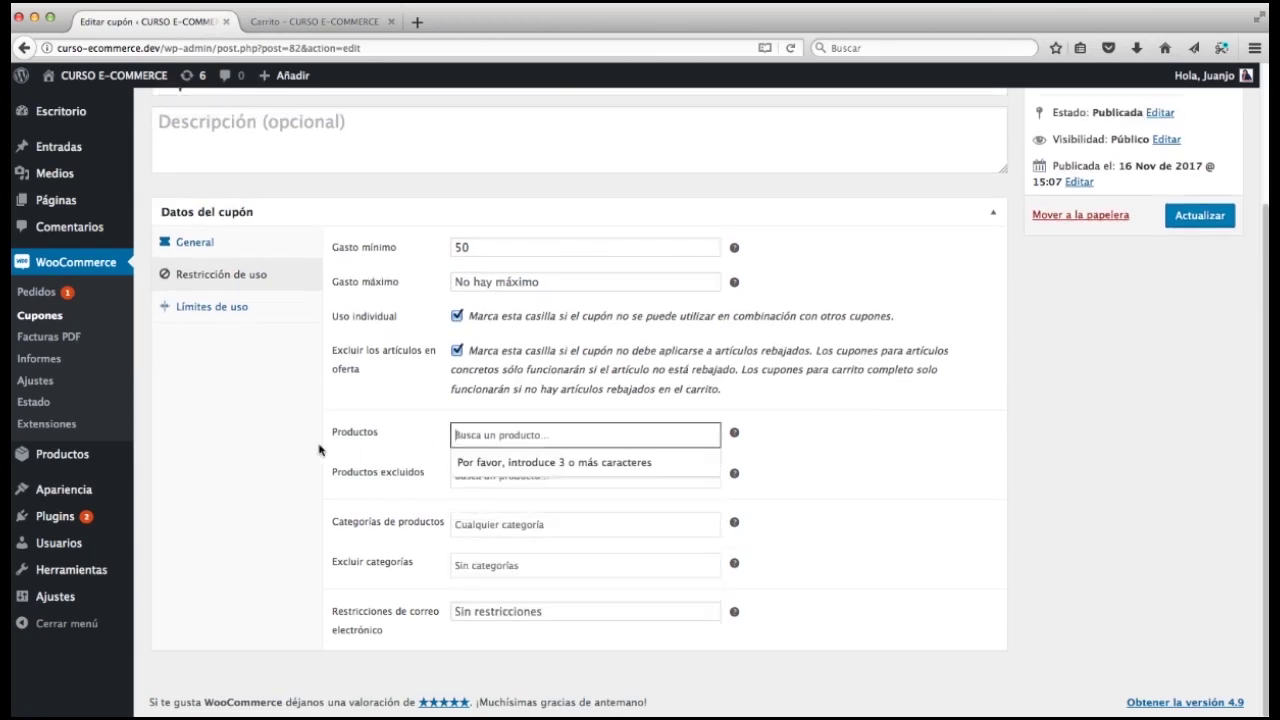
Step: Restrict the coupon to the product Funda para Gafas (#15) and update the coupon
{"action": "left_click", "coordinate": [466, 435]}
{"action": "type", "text": "gaf"}
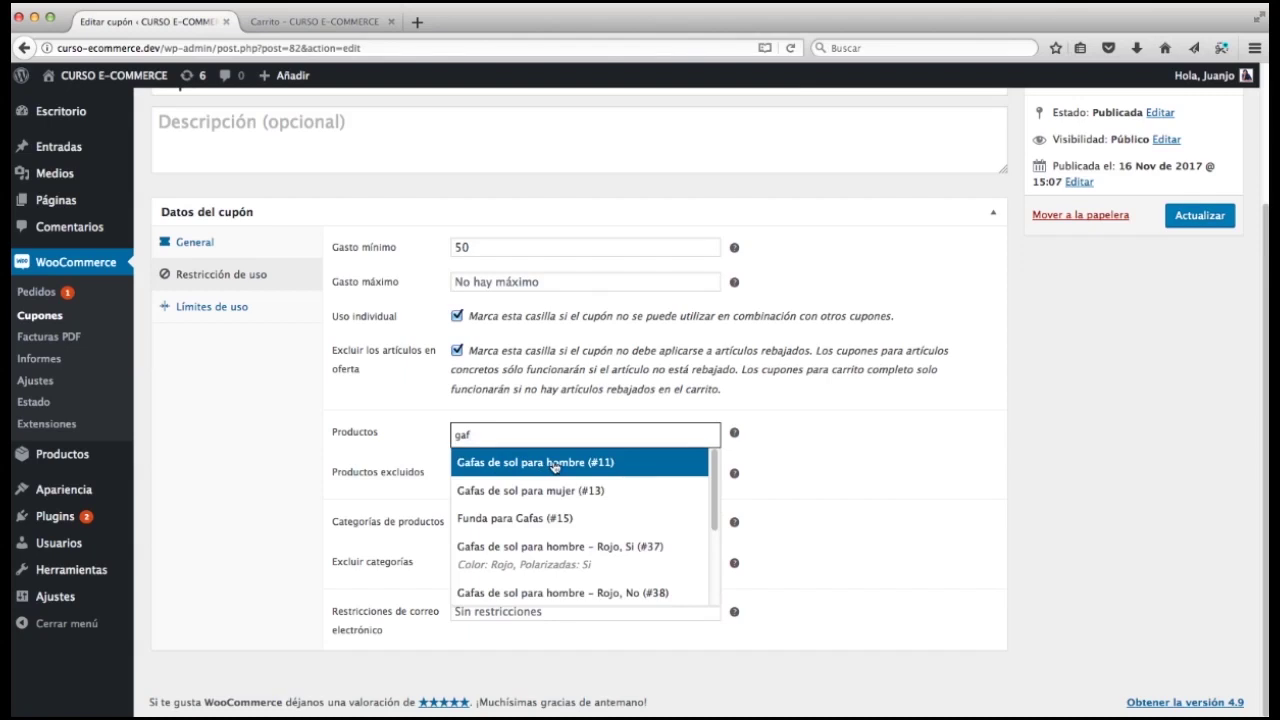
{"action": "left_click", "coordinate": [518, 520]}
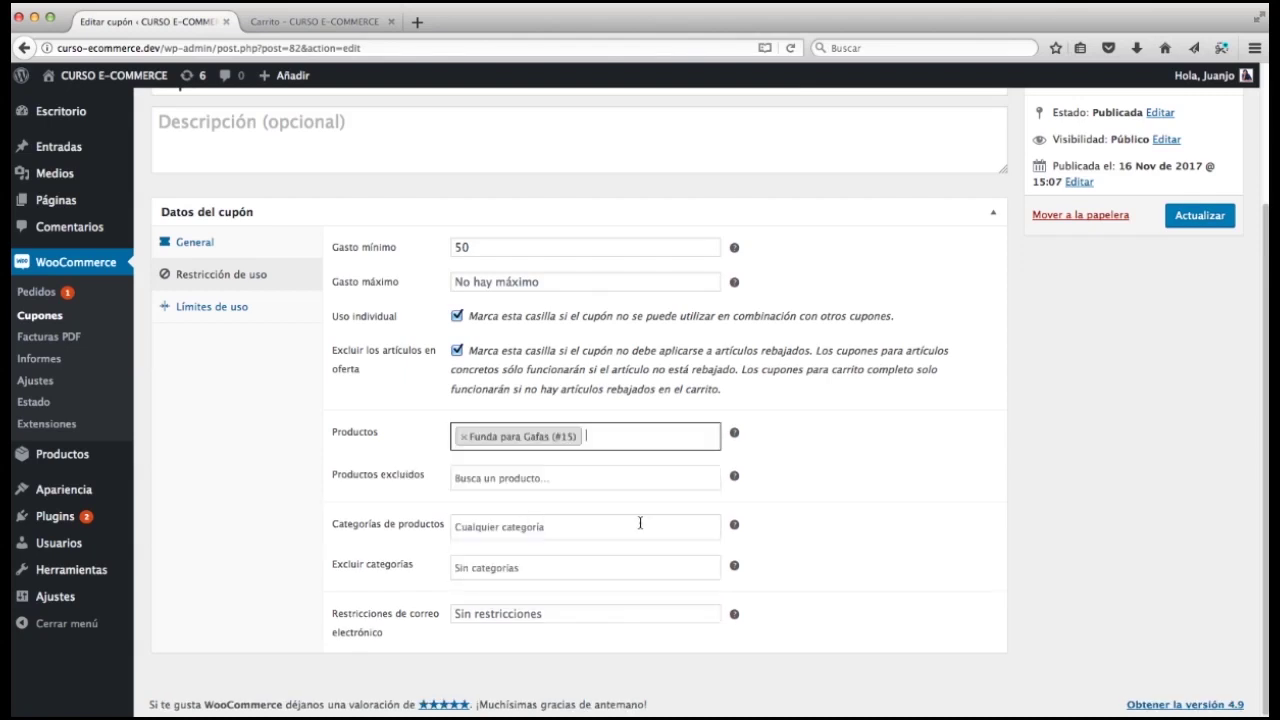
{"action": "left_click", "coordinate": [1195, 220]}
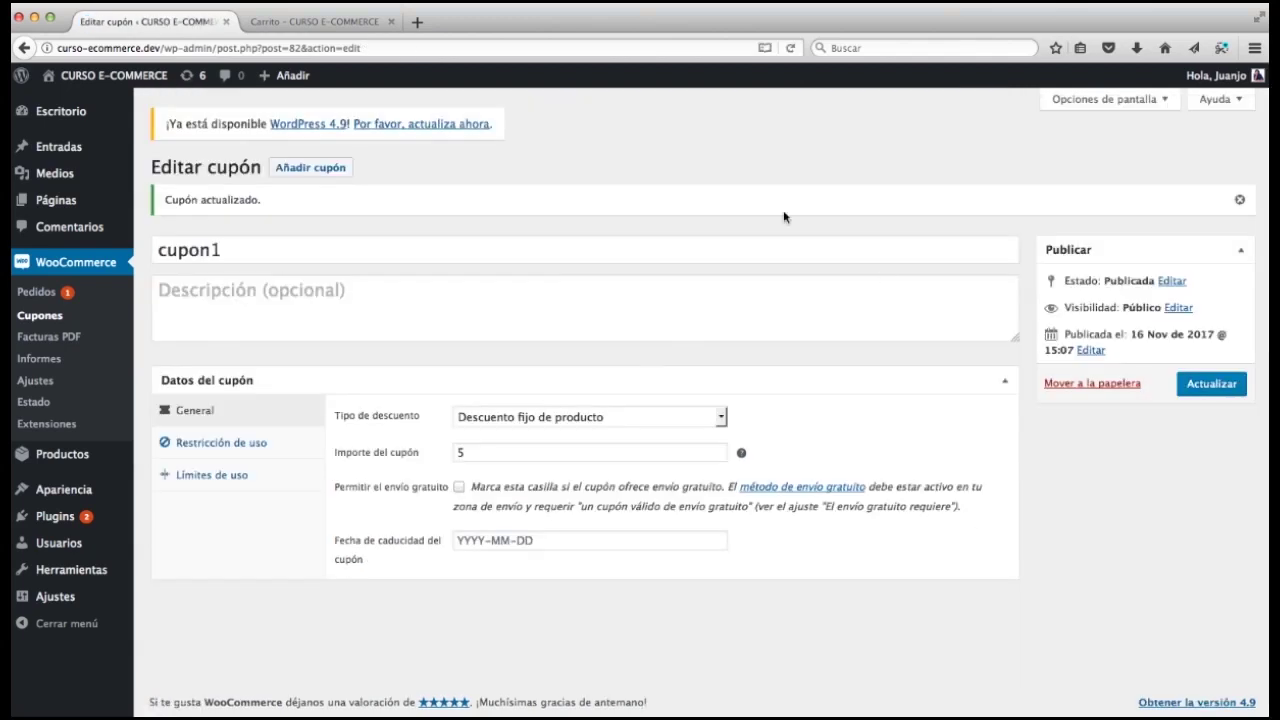
Step: Reload the cart page and check the subtotal and cupon1 discount against the coupon's minimum spend and product restriction
{"action": "left_click", "coordinate": [340, 21]}
{"action": "left_click", "coordinate": [790, 48]}
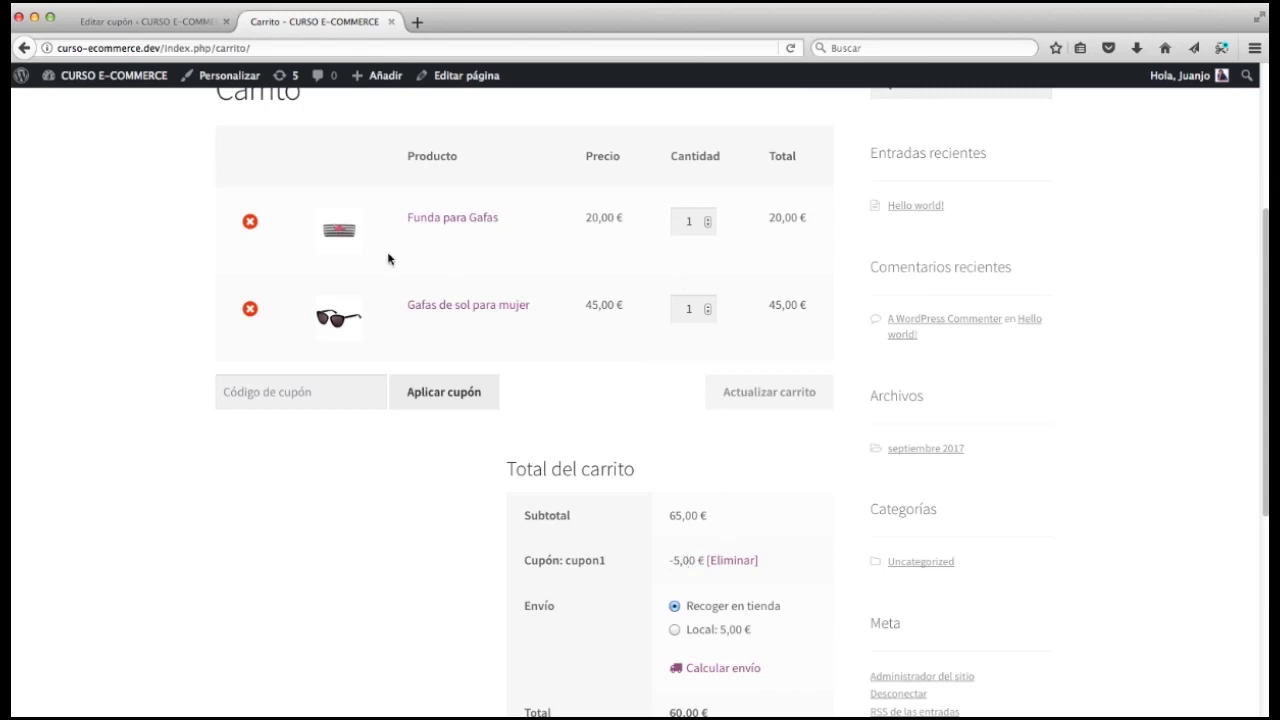
{"action": "left_click", "coordinate": [140, 22]}
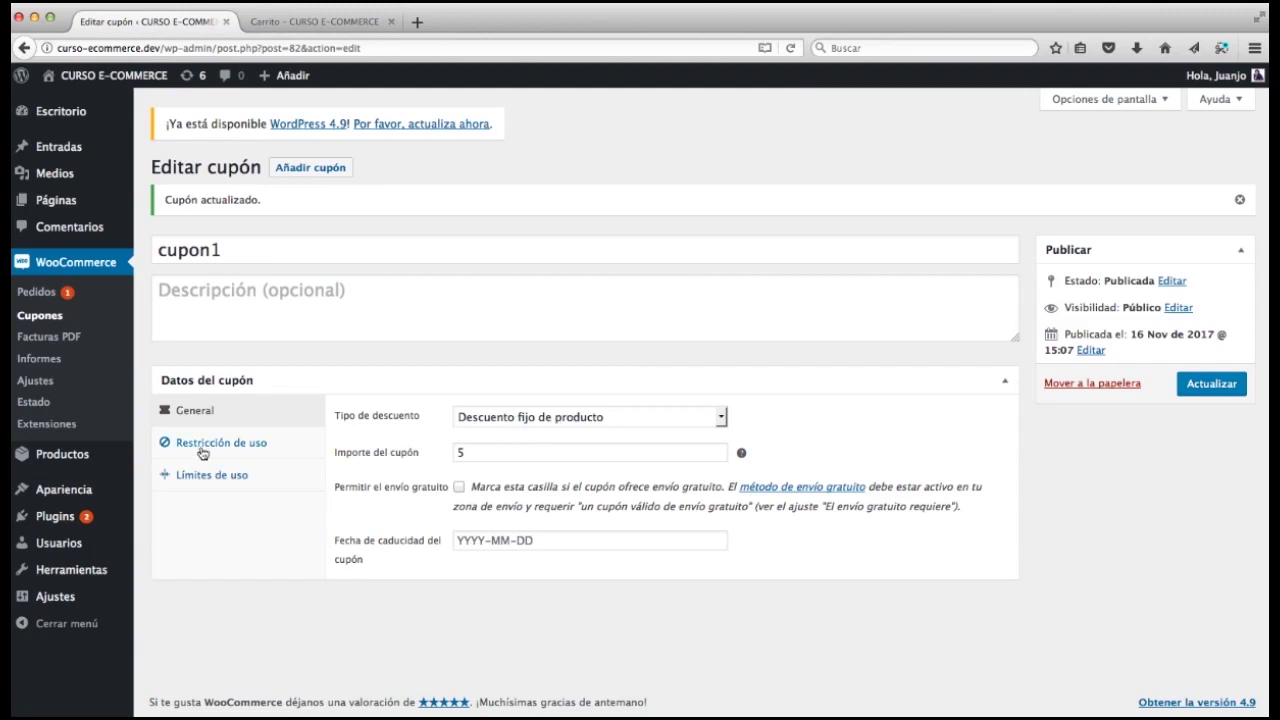
{"action": "left_click", "coordinate": [202, 447]}
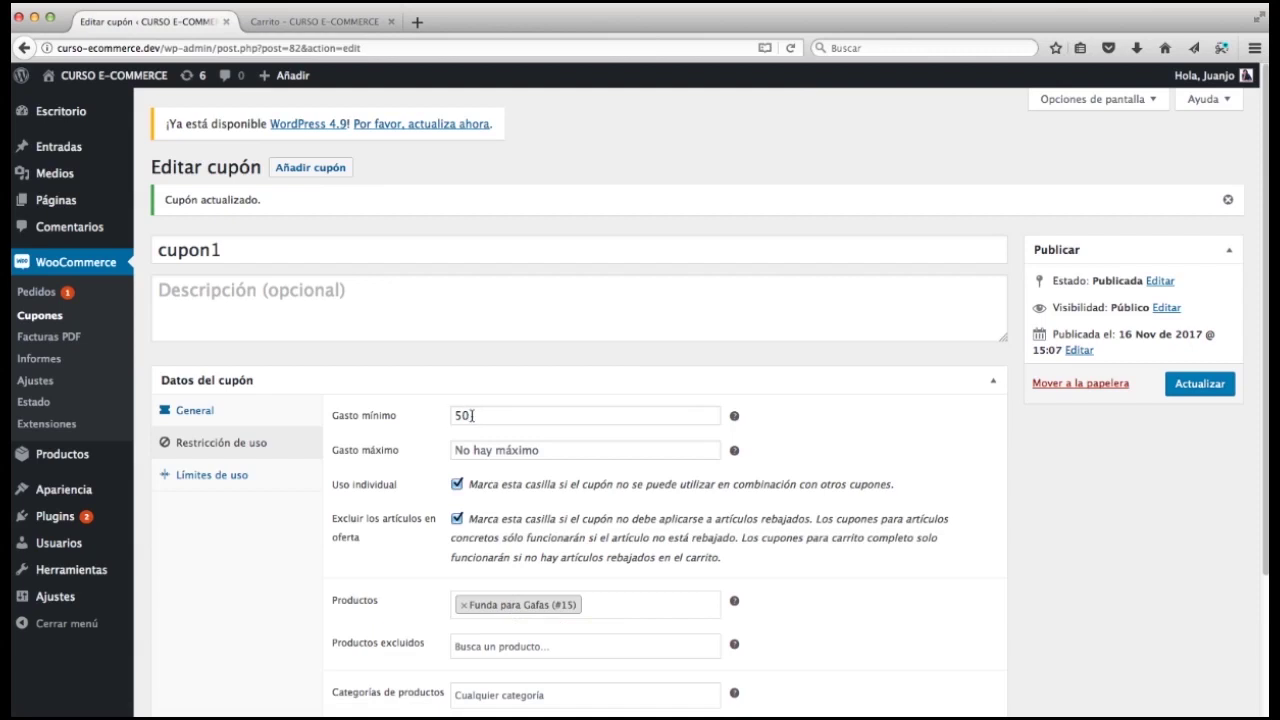
{"action": "left_click", "coordinate": [315, 22]}
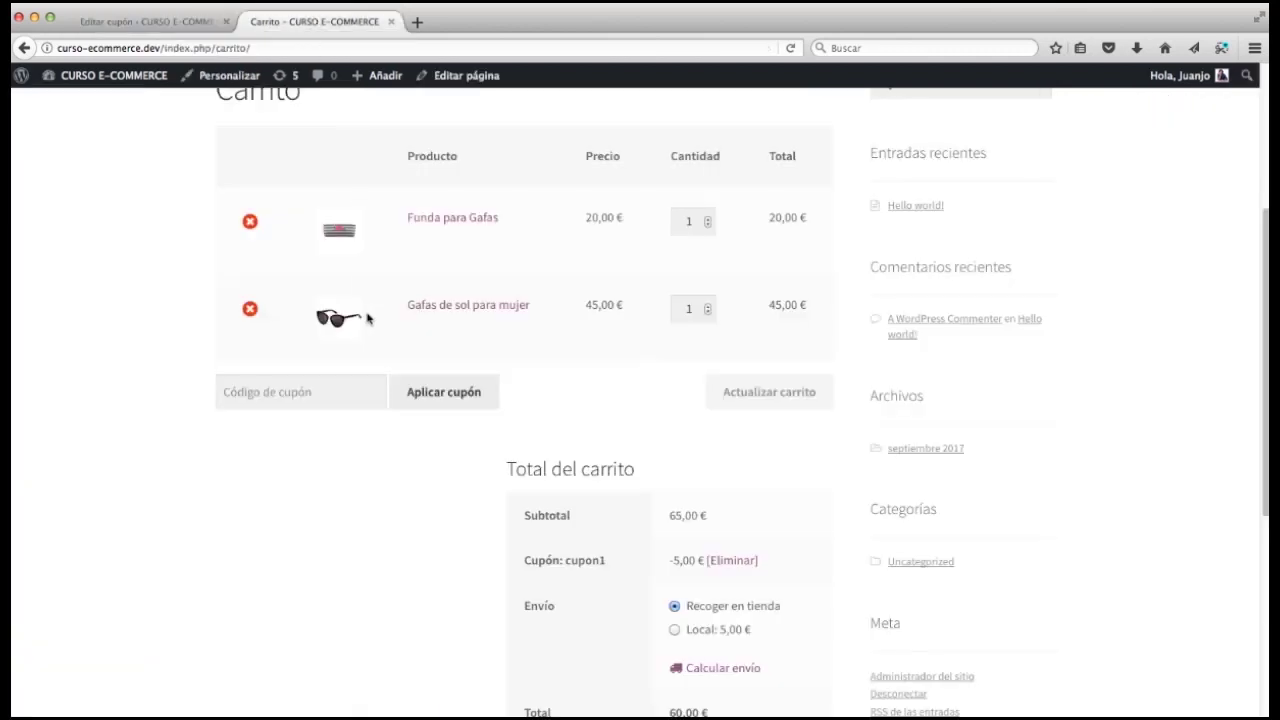
{"action": "scroll", "coordinate": [731, 483], "scroll_direction": "down", "scroll_amount": 1}
{"action": "left_click_drag", "start_coordinate": [697, 502], "coordinate": [669, 501]}
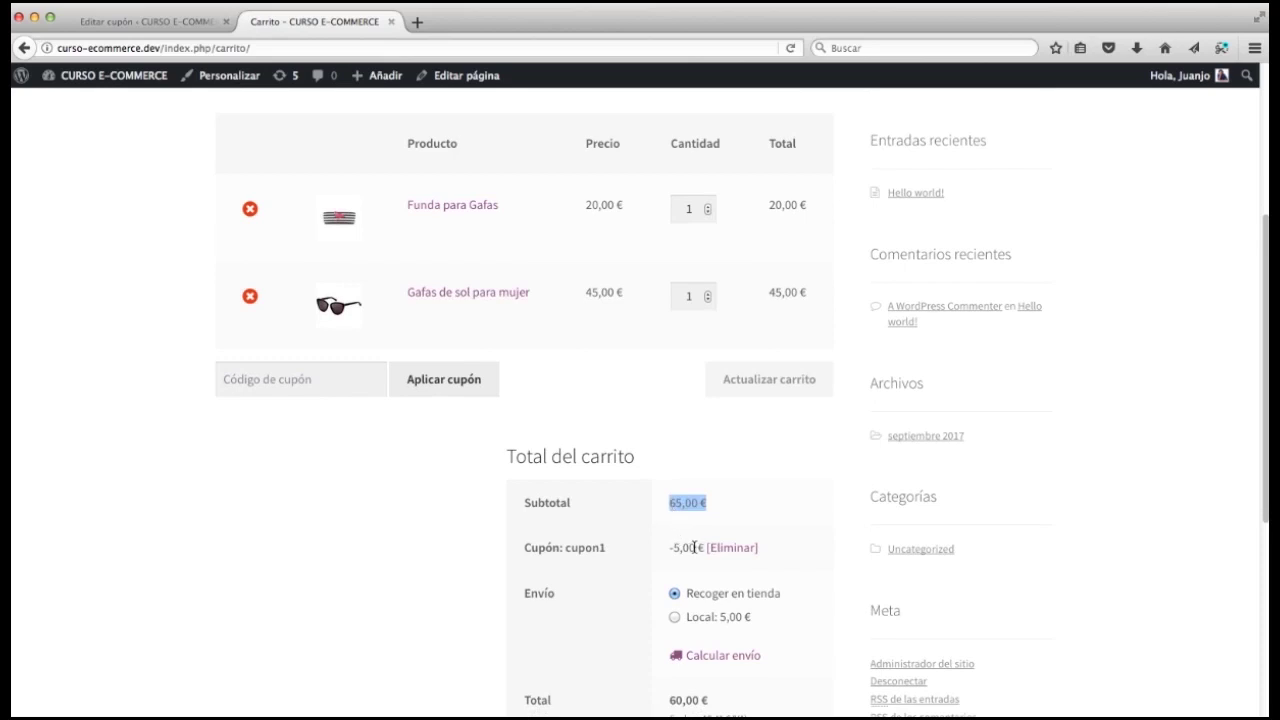
Step: Remove Gafas de sol para mujer from the cart, and update the cart with a quantity of 3 for Funda para Gafas
{"action": "left_click_drag", "start_coordinate": [694, 547], "coordinate": [675, 548]}
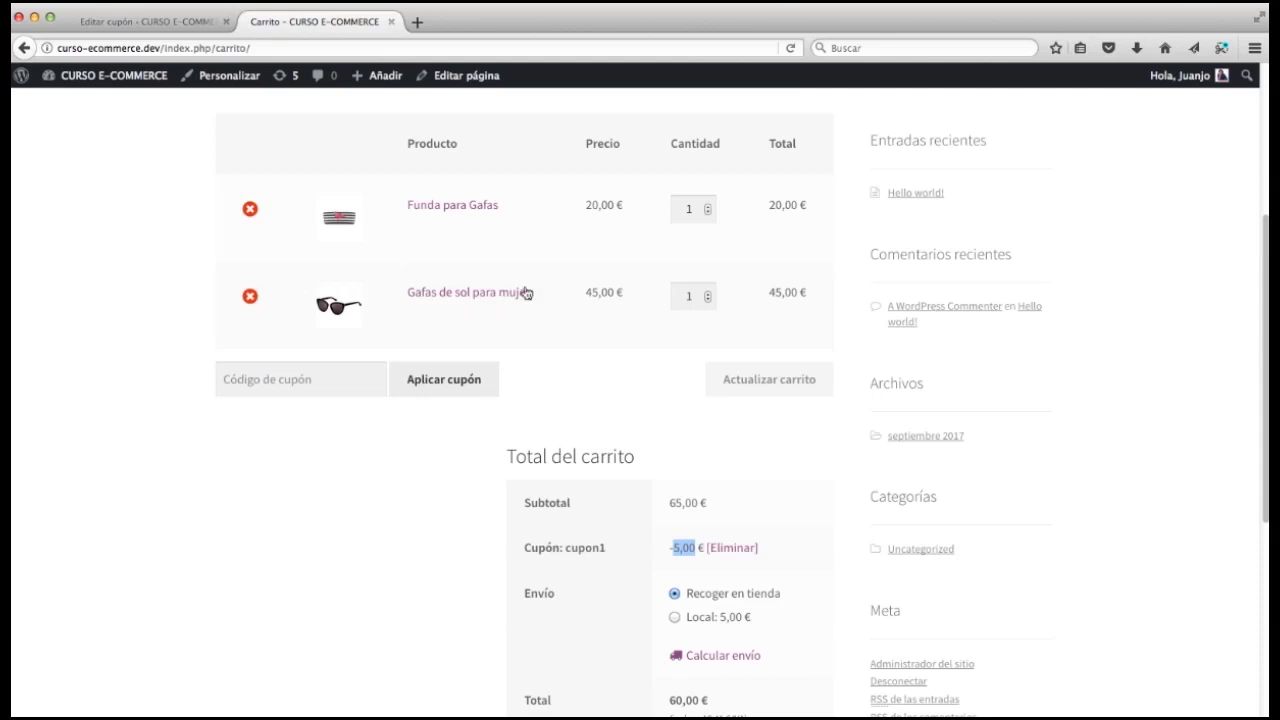
{"action": "left_click", "coordinate": [250, 297]}
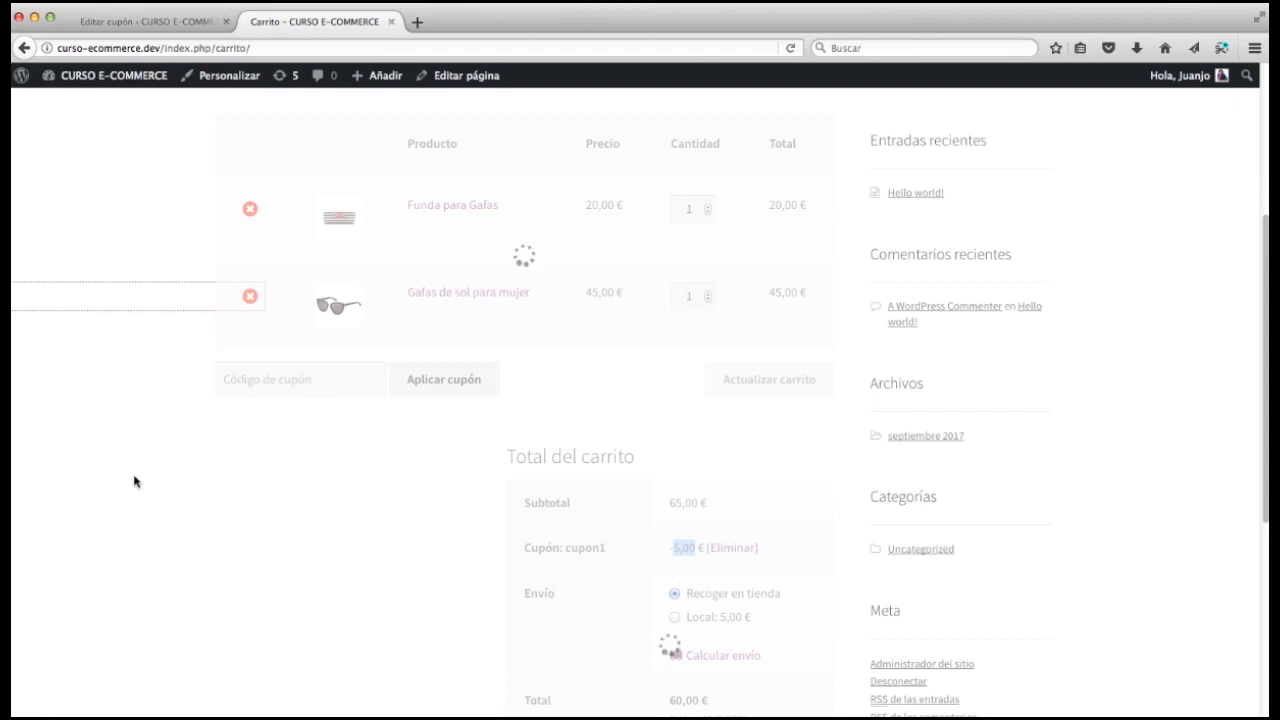
{"action": "left_click_drag", "start_coordinate": [687, 578], "coordinate": [645, 577]}
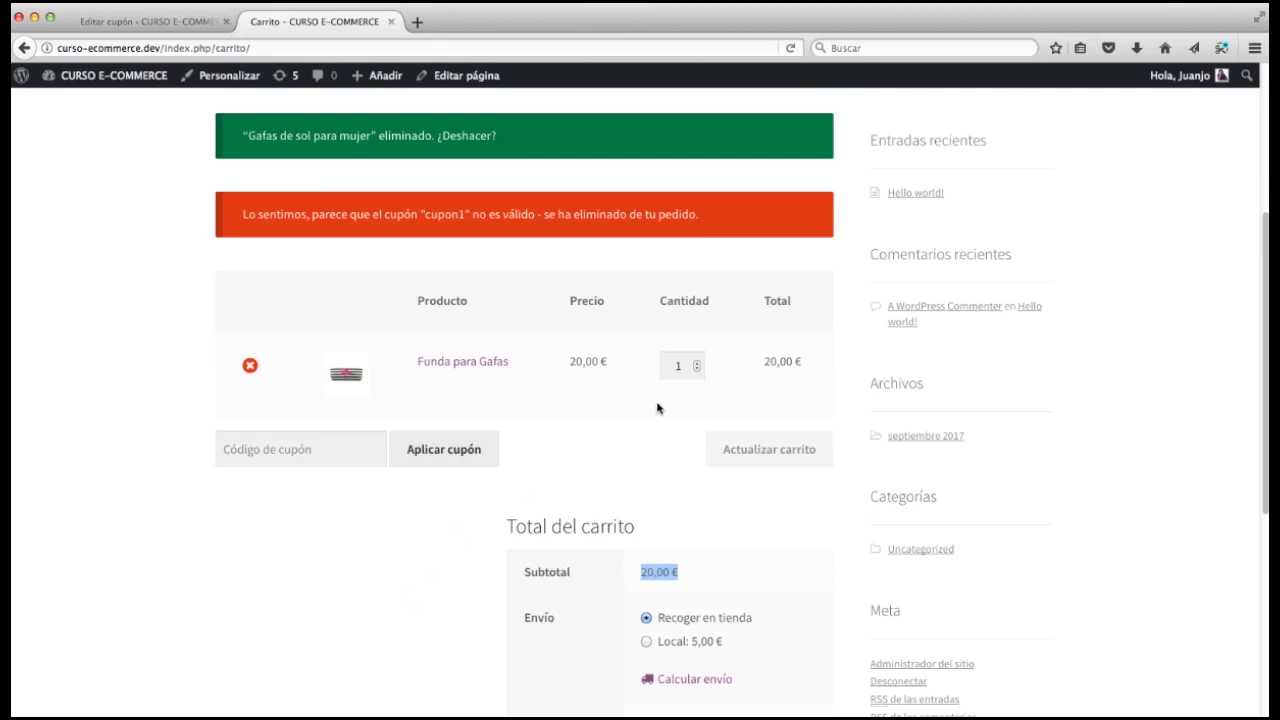
{"action": "left_click", "coordinate": [697, 364]}
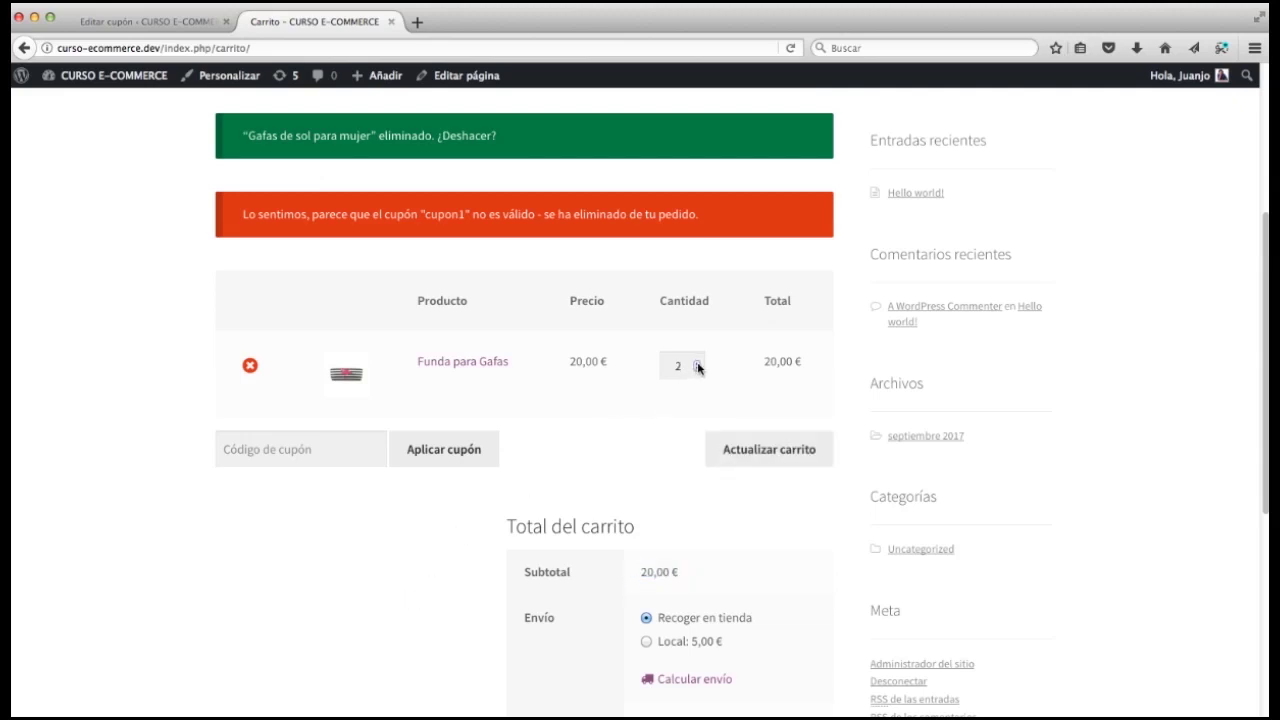
{"action": "left_click", "coordinate": [765, 450]}
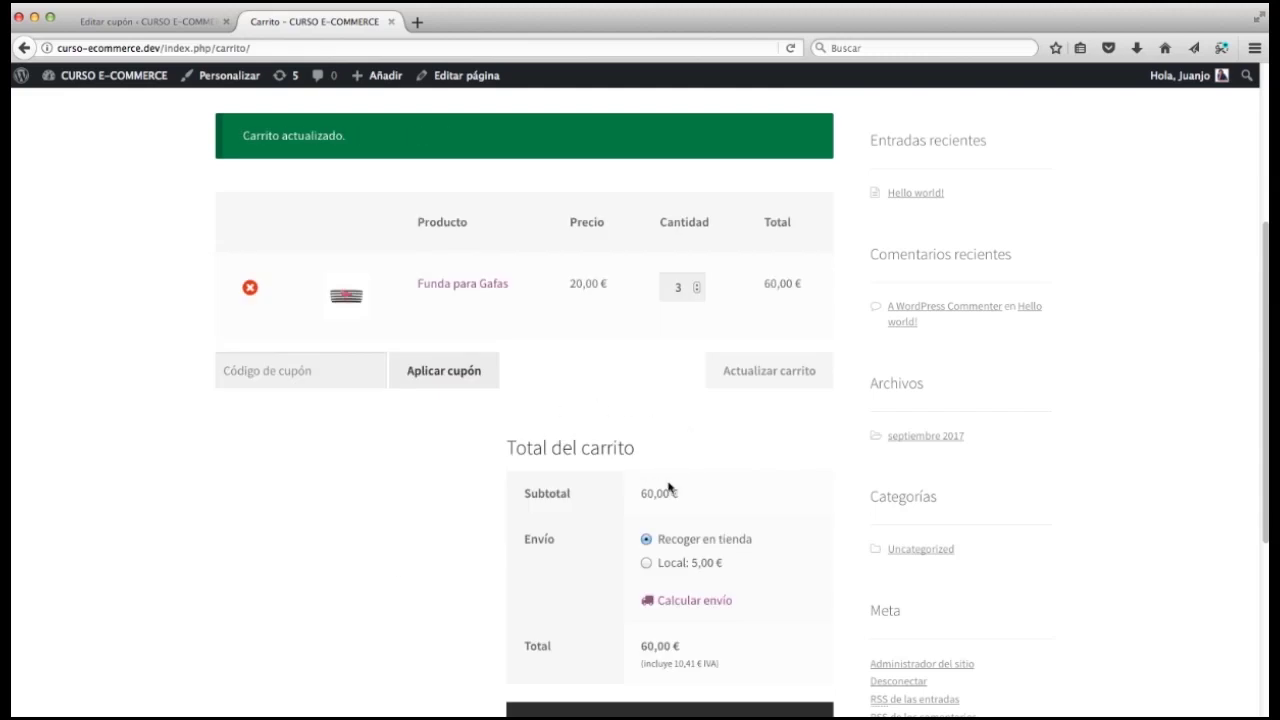
Step: Apply the coupon code cupon1 to the cart
{"action": "left_click", "coordinate": [270, 372]}
{"action": "type", "text": "cupon1"}
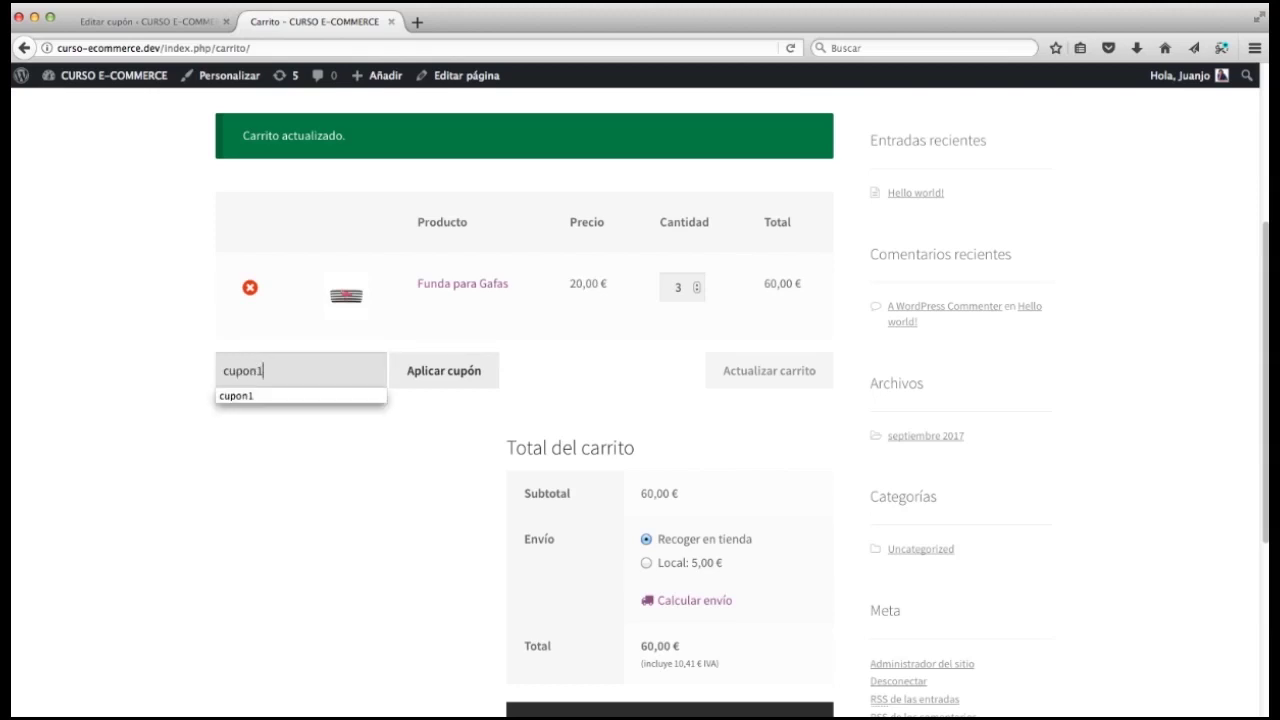
{"action": "left_click", "coordinate": [279, 392]}
{"action": "left_click", "coordinate": [406, 374]}
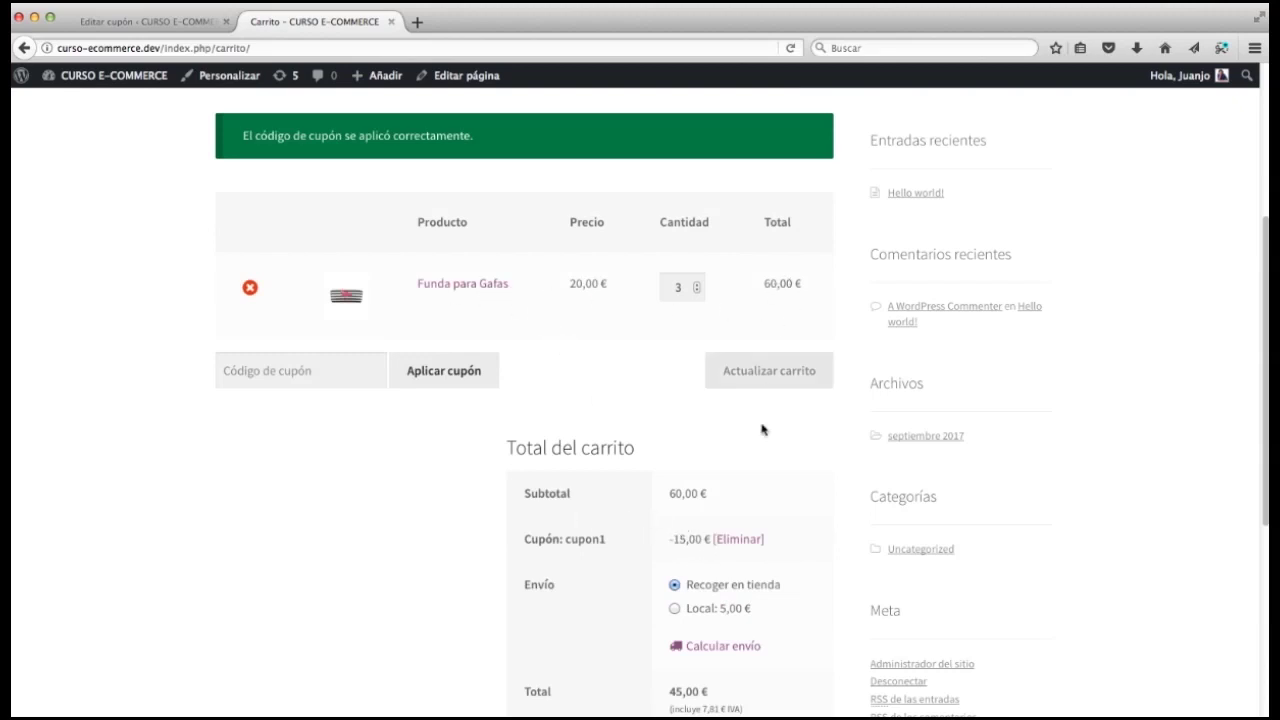
Step: Compare the cart's coupon discount and totals with the usage restrictions on the coupon's edit page, and return to the cart
{"action": "scroll", "coordinate": [399, 599], "scroll_direction": "down", "scroll_amount": 1}
{"action": "scroll", "coordinate": [399, 599], "scroll_direction": "down", "scroll_amount": 1}
{"action": "scroll", "coordinate": [399, 599], "scroll_direction": "up", "scroll_amount": 5}
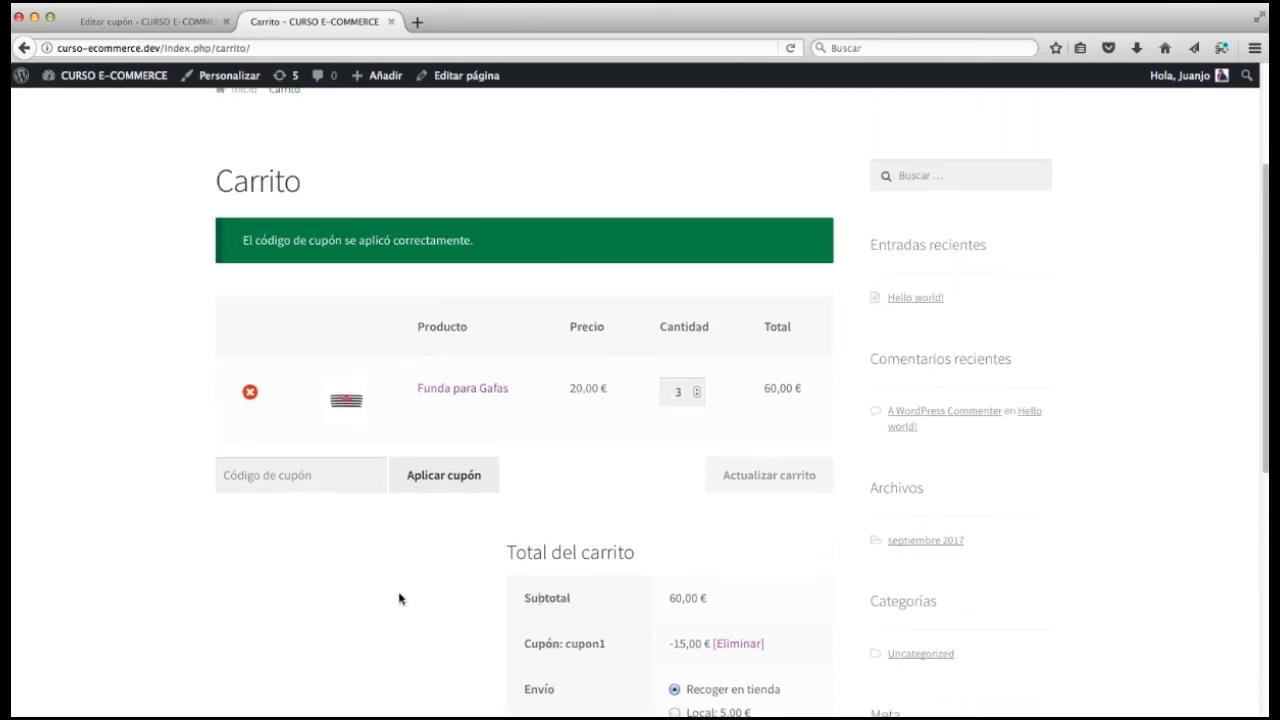
{"action": "left_click", "coordinate": [147, 22]}
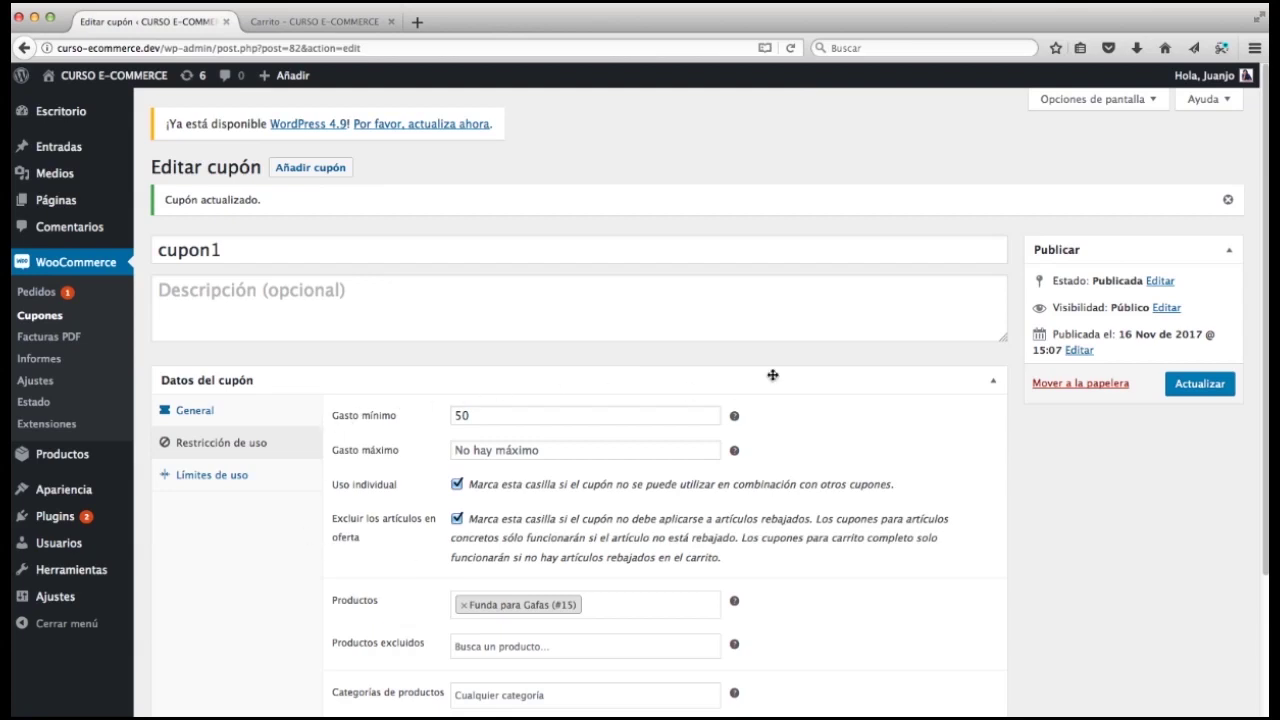
{"action": "left_click", "coordinate": [297, 22]}
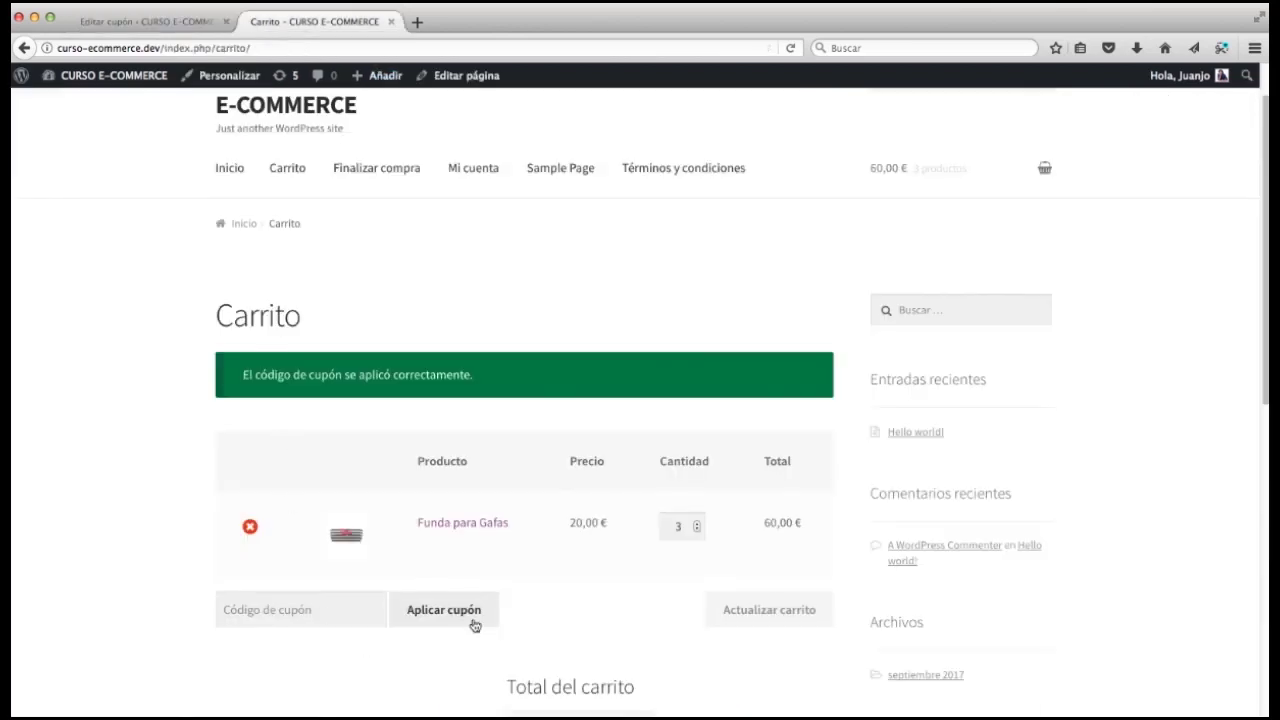